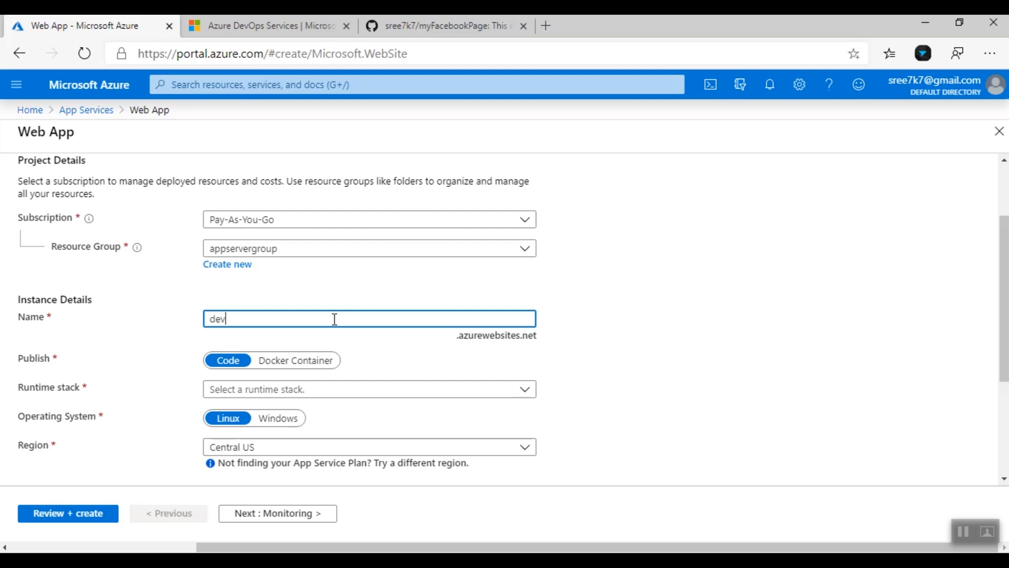
Name the web app devmyapp and choose the Node 10.14 runtime stack
{"action": "type", "text": "my"}
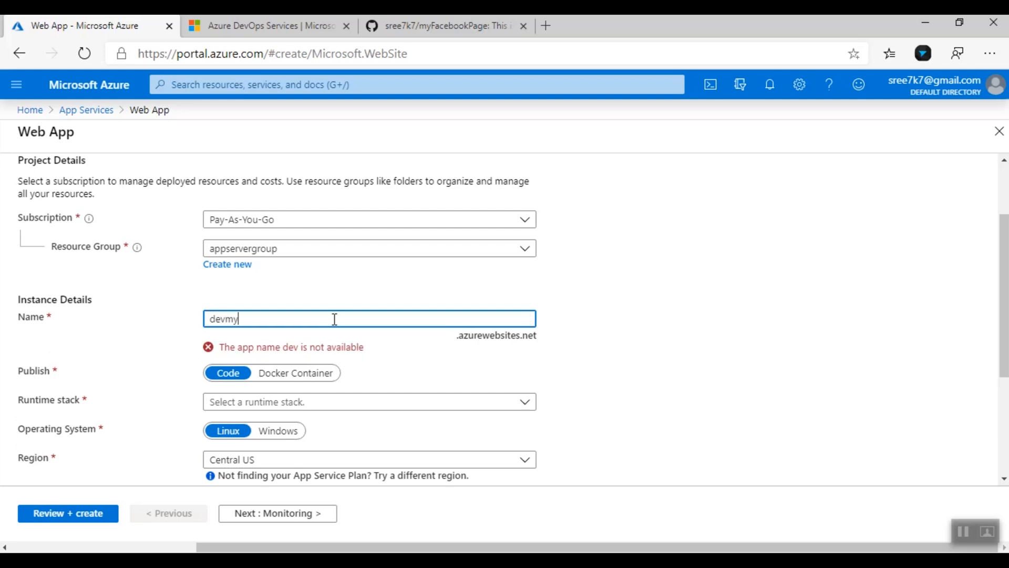
{"action": "type", "text": "app"}
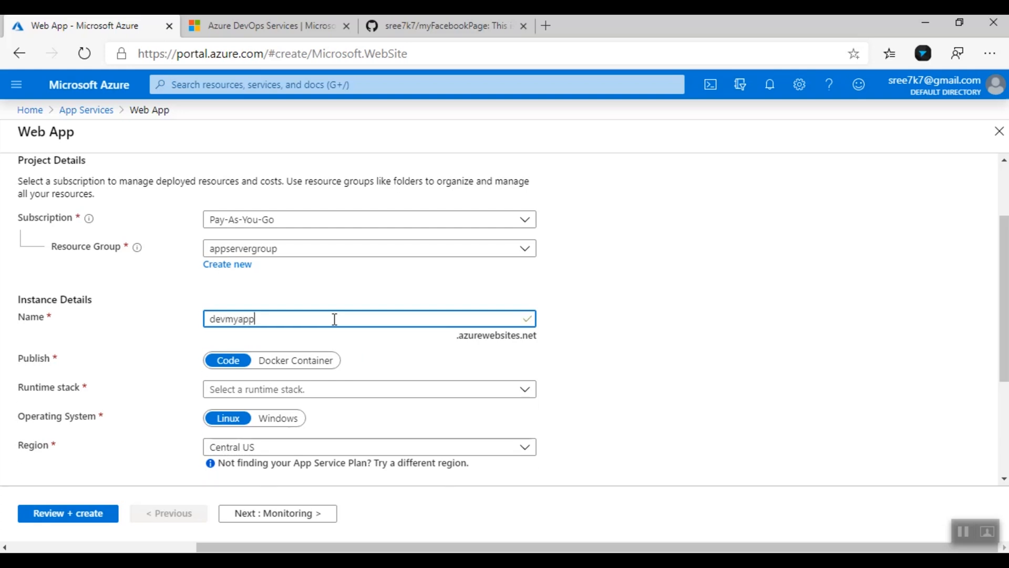
{"action": "left_click", "coordinate": [657, 331]}
{"action": "left_click", "coordinate": [523, 395]}
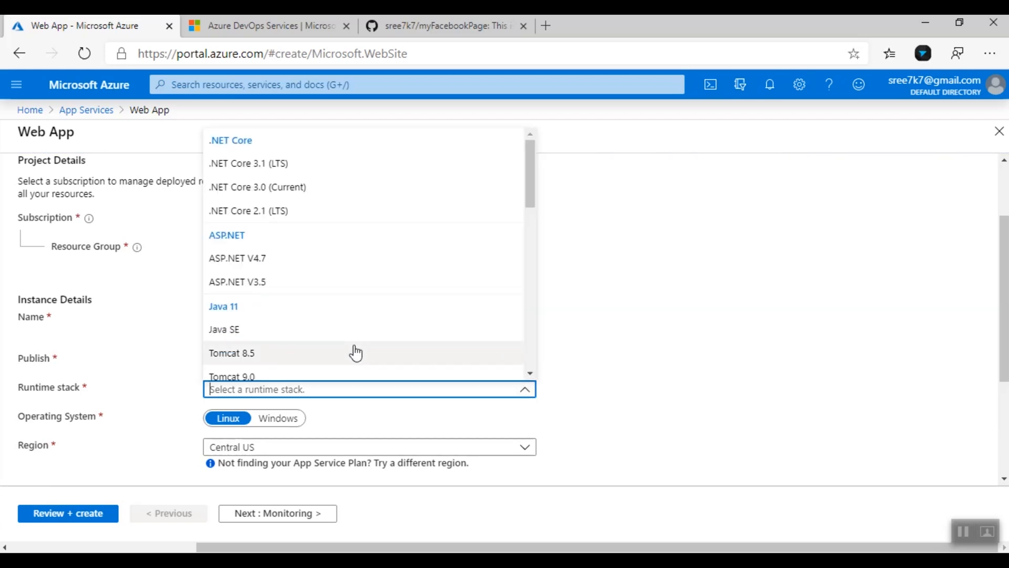
{"action": "scroll", "coordinate": [287, 323], "scroll_direction": "down", "scroll_amount": 3}
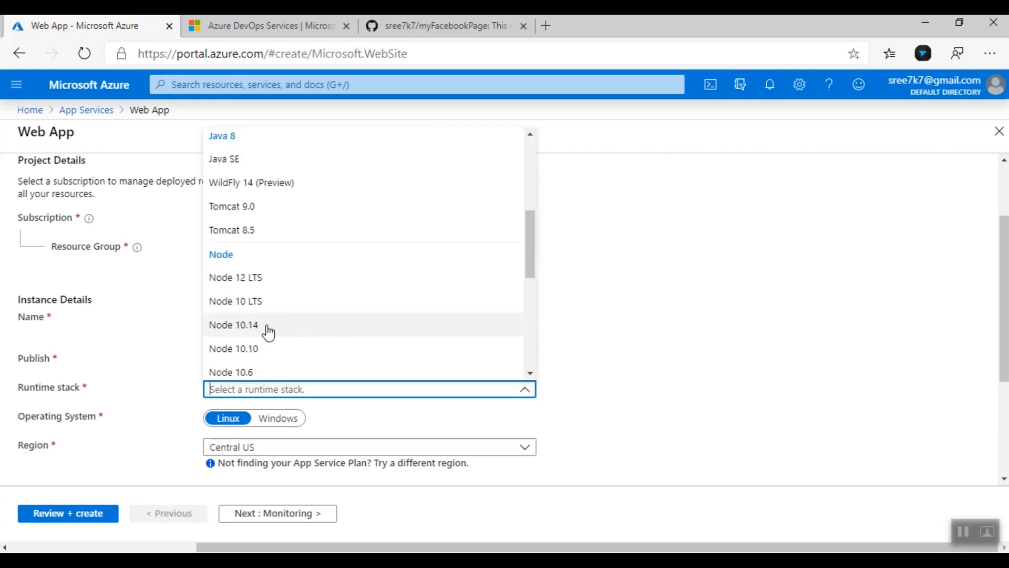
{"action": "left_click", "coordinate": [270, 326]}
Set the operating system to Windows and the region to South India
{"action": "scroll", "coordinate": [603, 387], "scroll_direction": "down", "scroll_amount": 3}
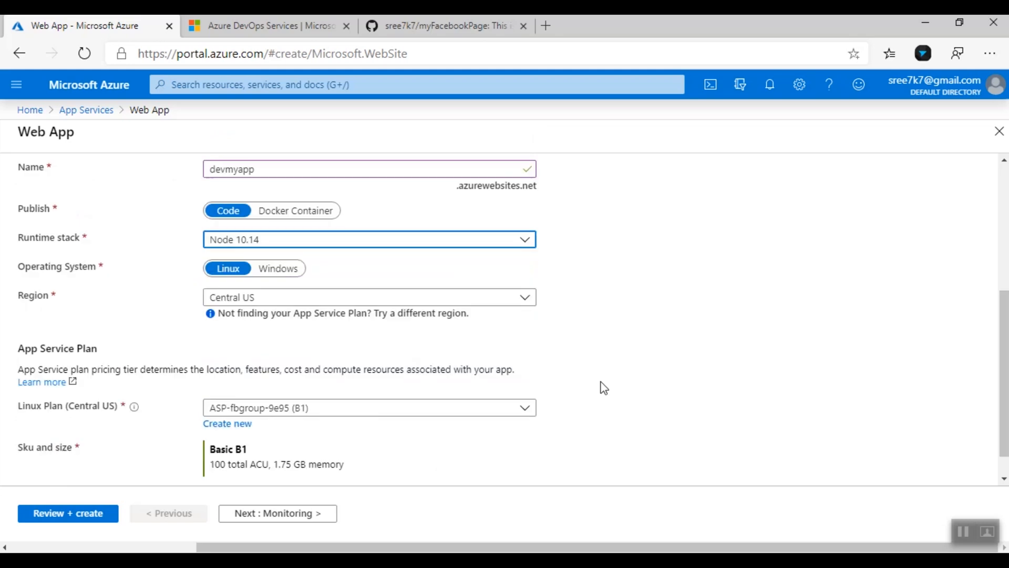
{"action": "left_click", "coordinate": [280, 269]}
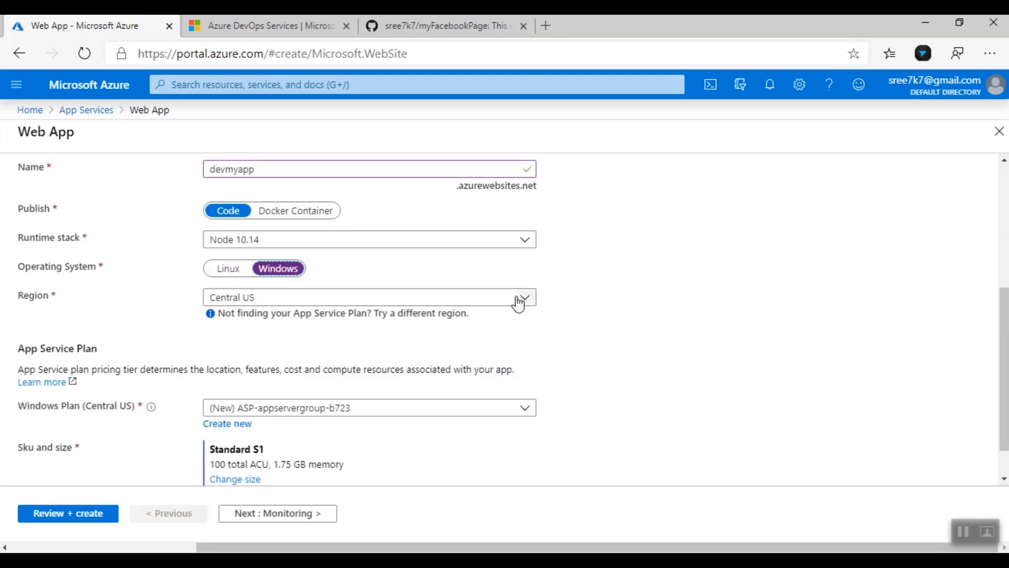
{"action": "left_click", "coordinate": [518, 304]}
{"action": "scroll", "coordinate": [374, 414], "scroll_direction": "down", "scroll_amount": 6}
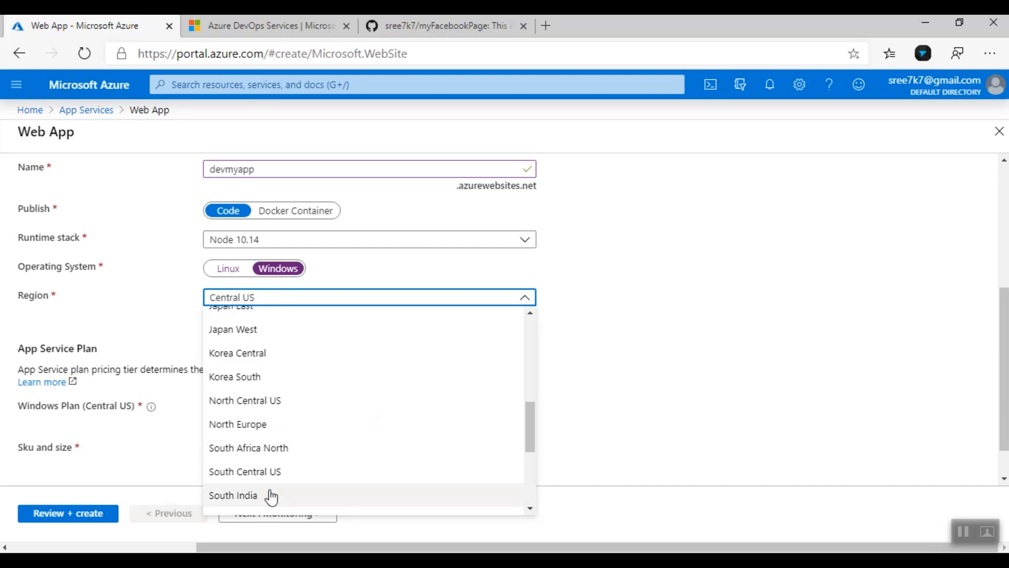
{"action": "left_click", "coordinate": [271, 496]}
{"action": "scroll", "coordinate": [499, 457], "scroll_direction": "down", "scroll_amount": 1}
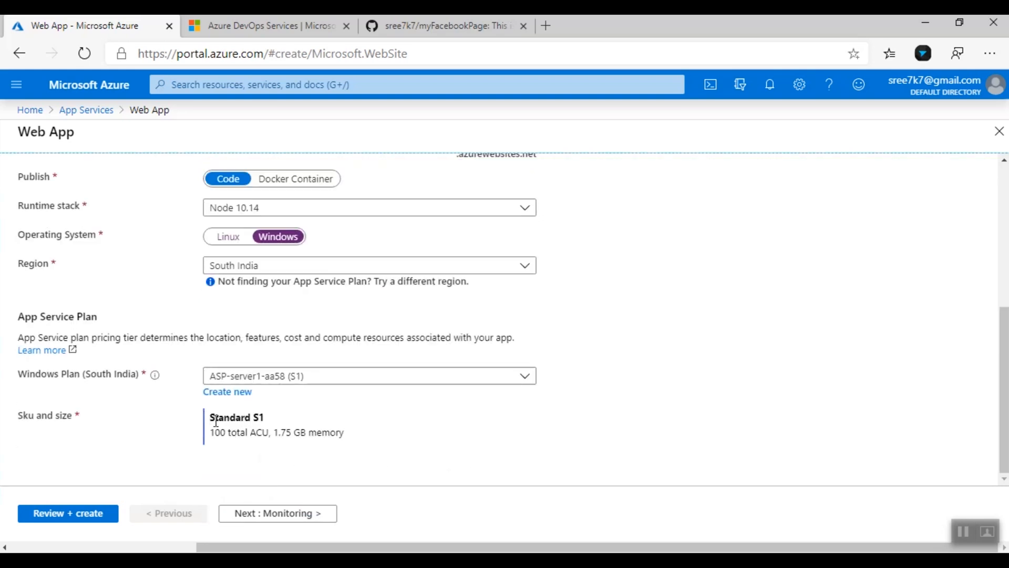
{"action": "left_click", "coordinate": [295, 518]}
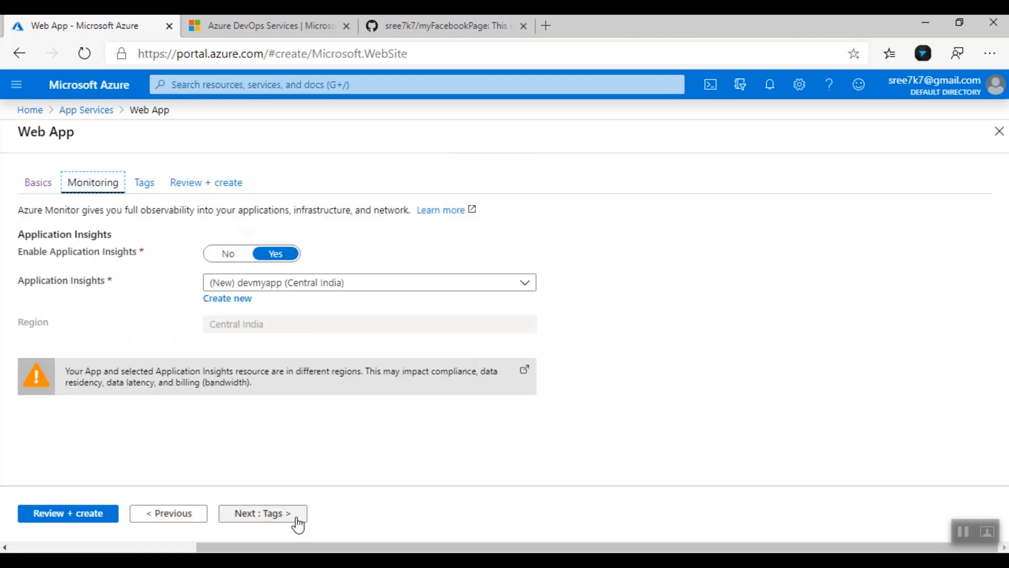
Disable Application Insights, add the tag Name: Dev_server, and create the web app
{"action": "left_click", "coordinate": [229, 255]}
{"action": "left_click", "coordinate": [283, 514]}
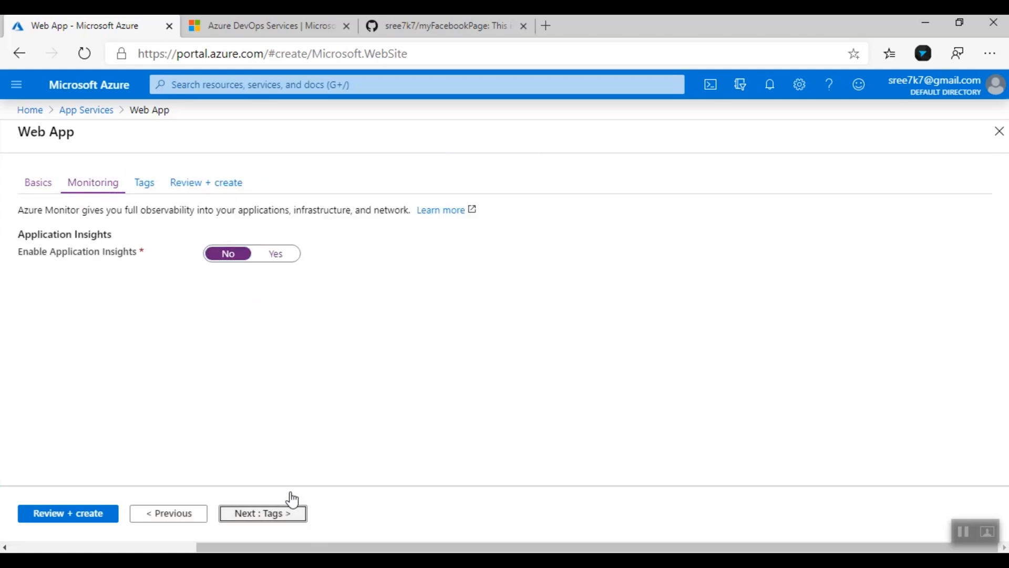
{"action": "left_click", "coordinate": [89, 295]}
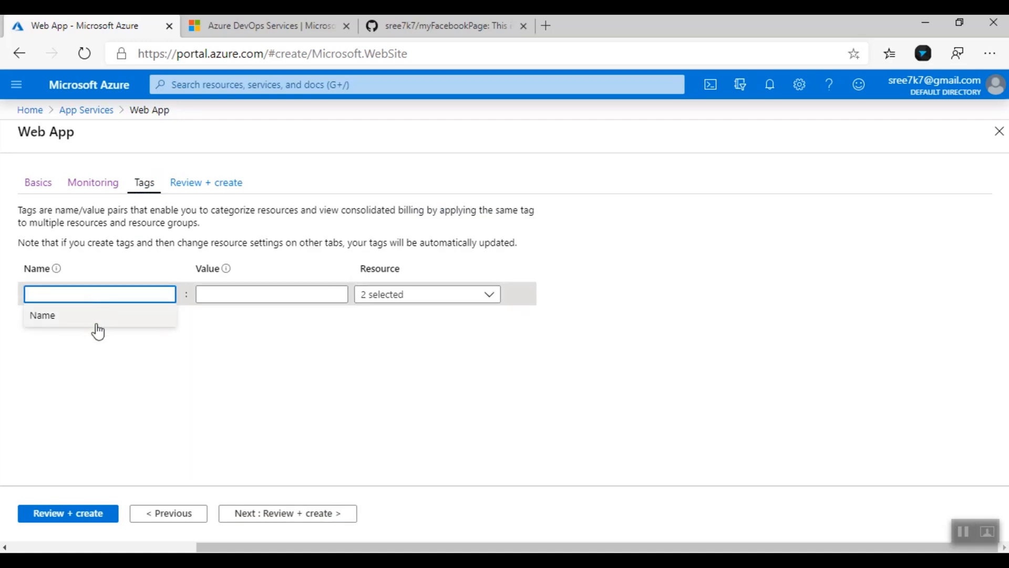
{"action": "left_click", "coordinate": [262, 294]}
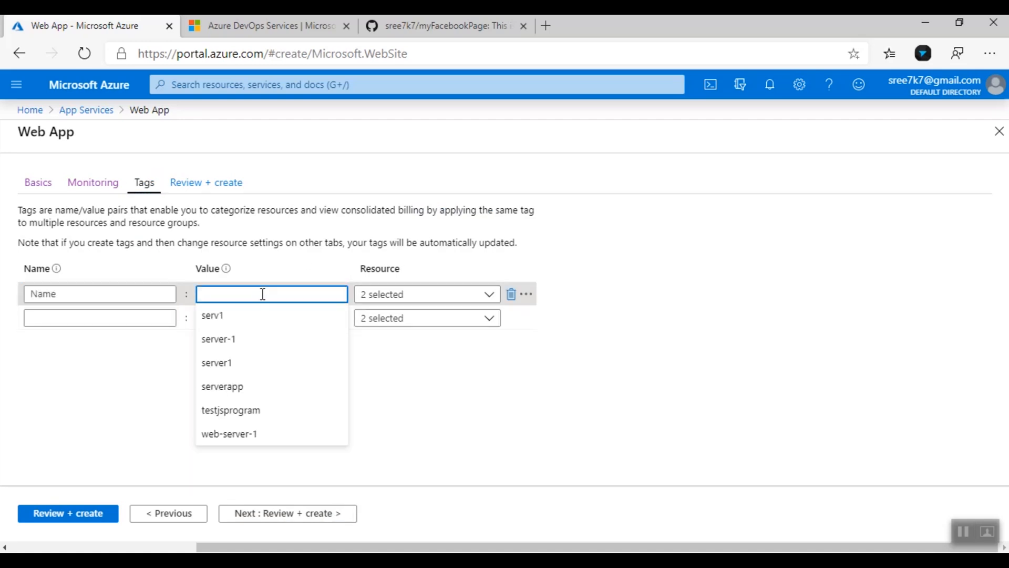
{"action": "type", "text": "Dev_server"}
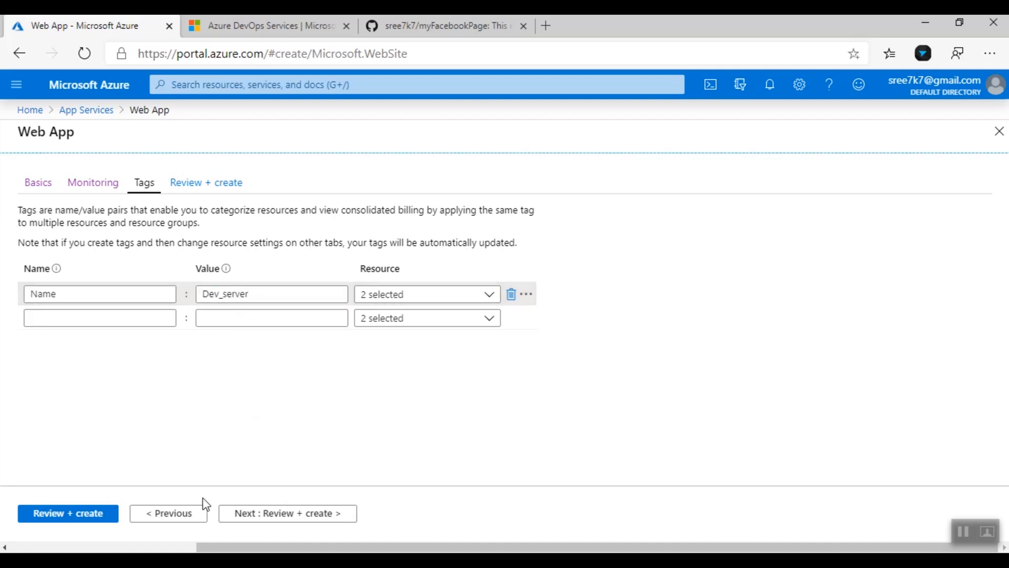
{"action": "left_click", "coordinate": [96, 515]}
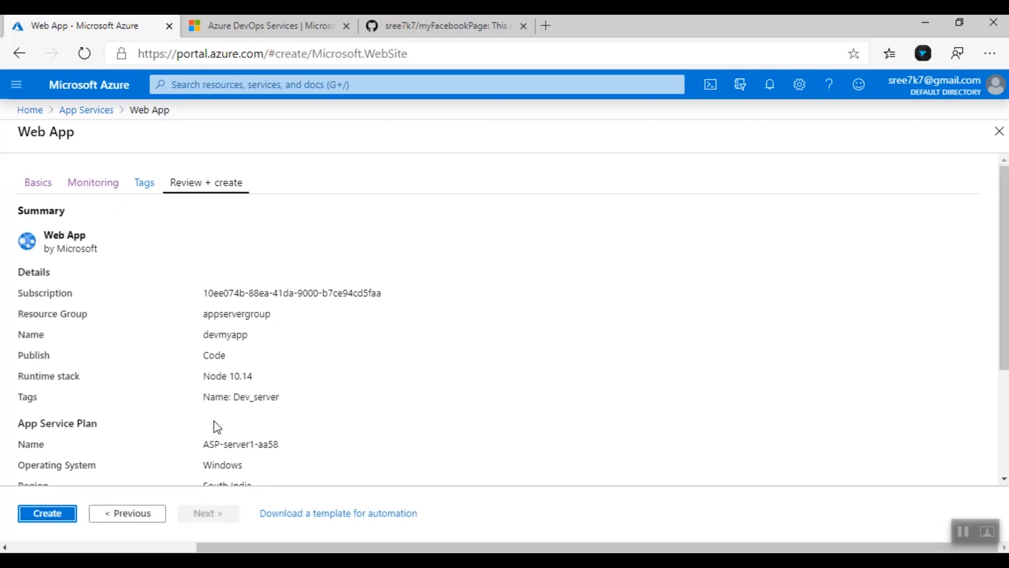
{"action": "left_click", "coordinate": [65, 513]}
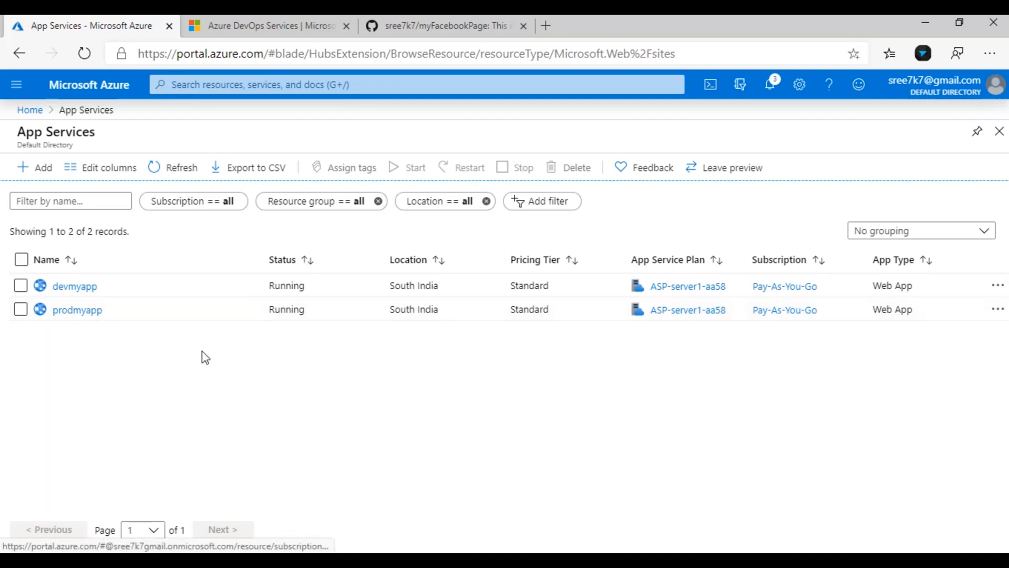
Open the devmyapp app service and load devmyapp.azurewebsites.net in a new tab
{"action": "left_click", "coordinate": [79, 287]}
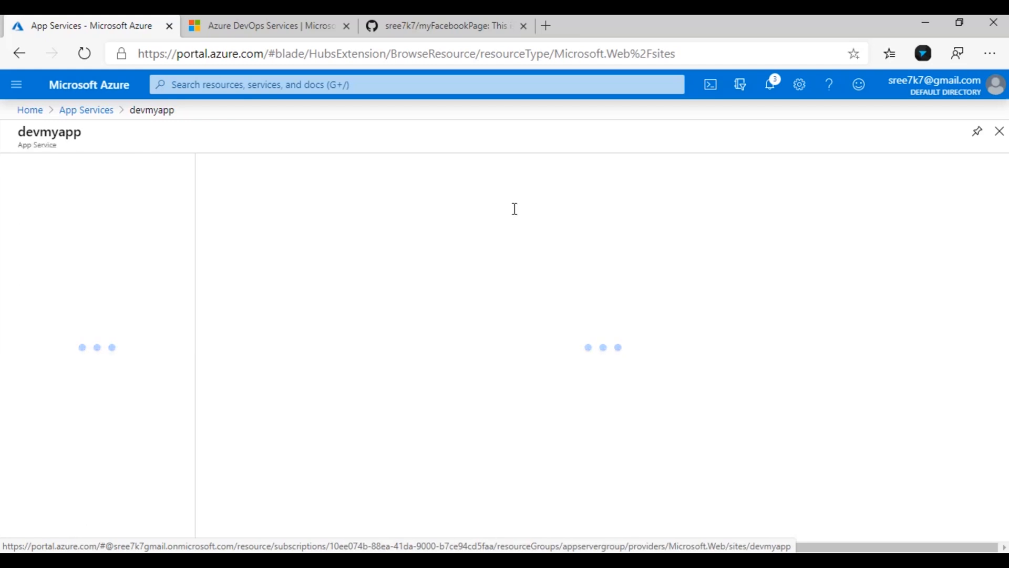
{"action": "right_click", "coordinate": [768, 221]}
{"action": "left_click", "coordinate": [802, 234]}
{"action": "left_click", "coordinate": [207, 19]}
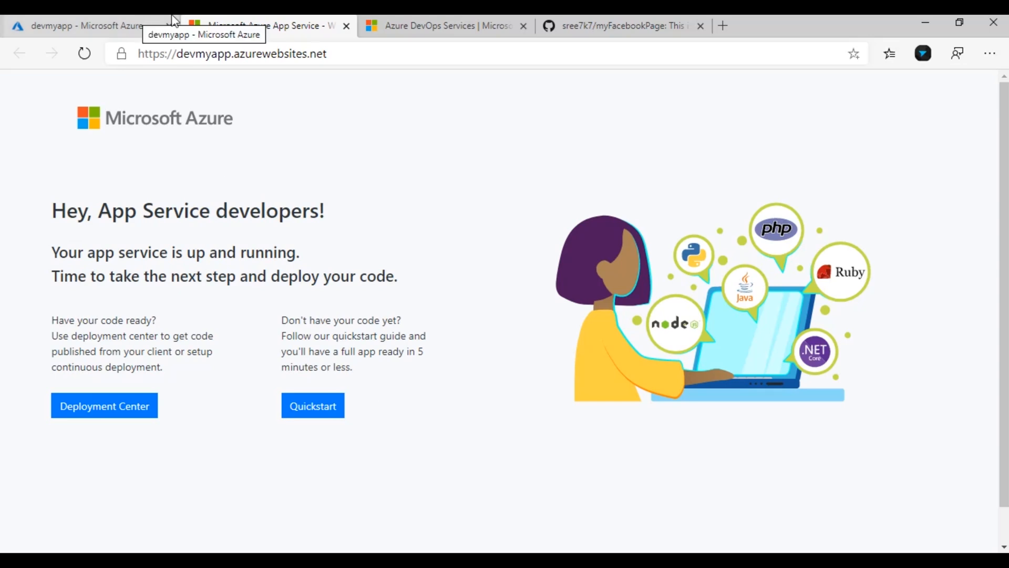
Sign up for Azure DevOps free with organization devprodOrg hosted in South India
{"action": "left_click", "coordinate": [410, 21]}
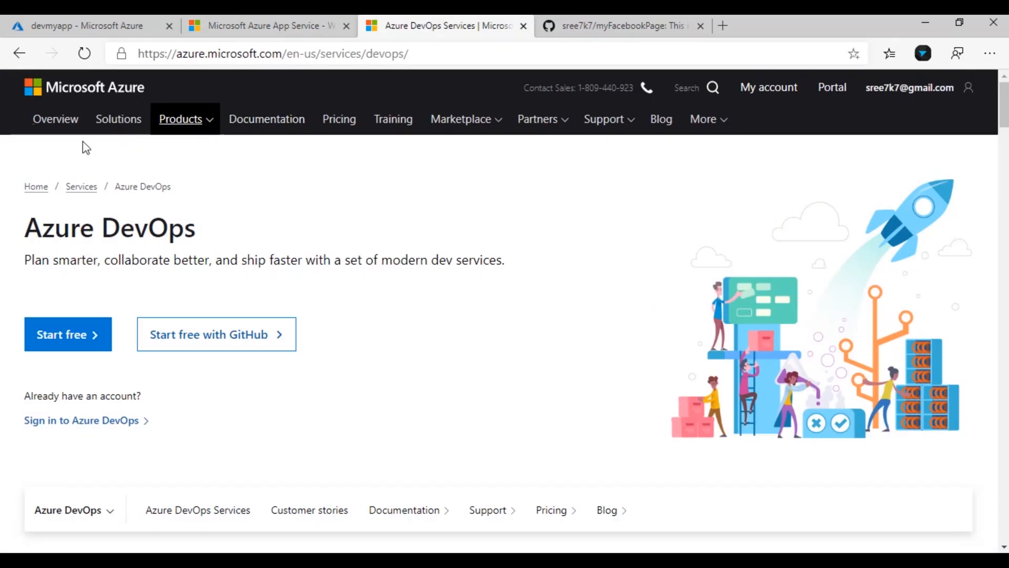
{"action": "left_click", "coordinate": [62, 342]}
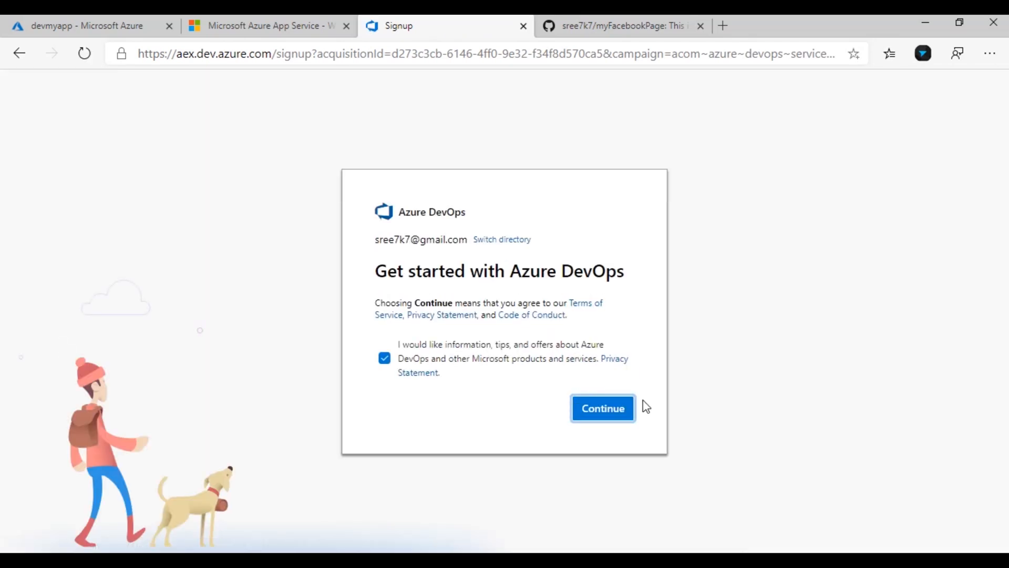
{"action": "left_click", "coordinate": [604, 425]}
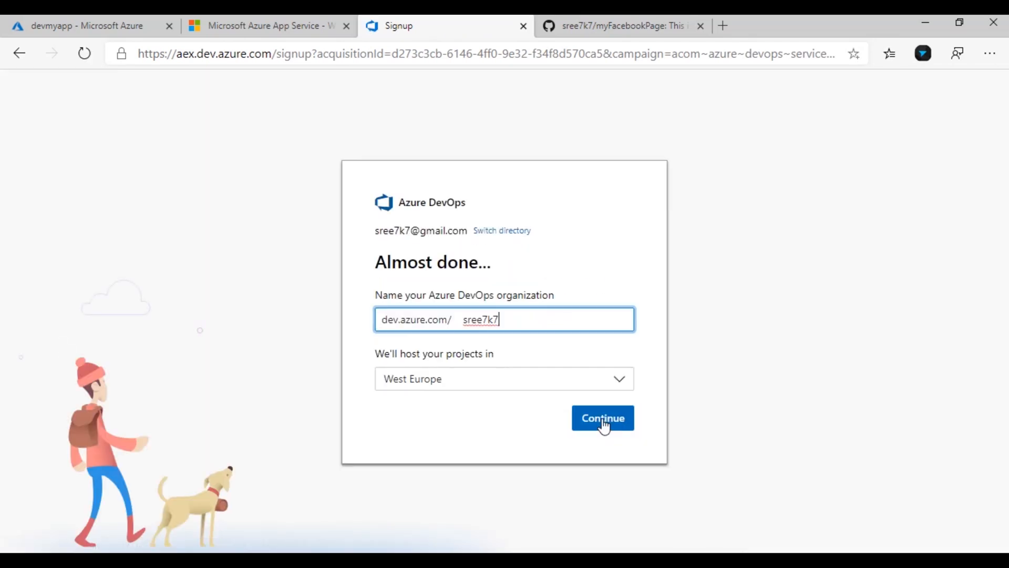
{"action": "left_click_drag", "start_coordinate": [535, 321], "coordinate": [467, 322]}
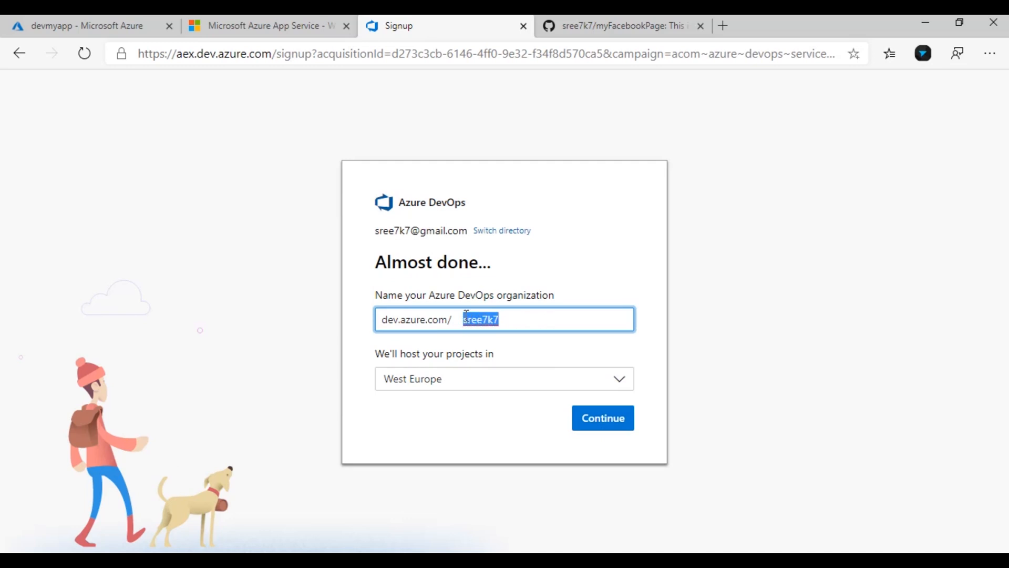
{"action": "type", "text": "devprodOrg"}
{"action": "left_click", "coordinate": [603, 386]}
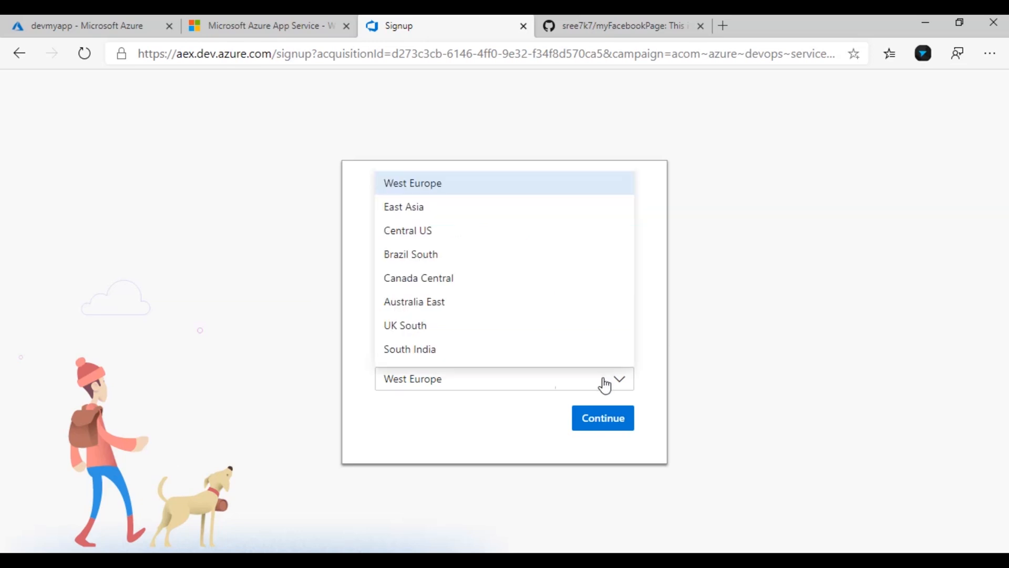
{"action": "left_click", "coordinate": [424, 349]}
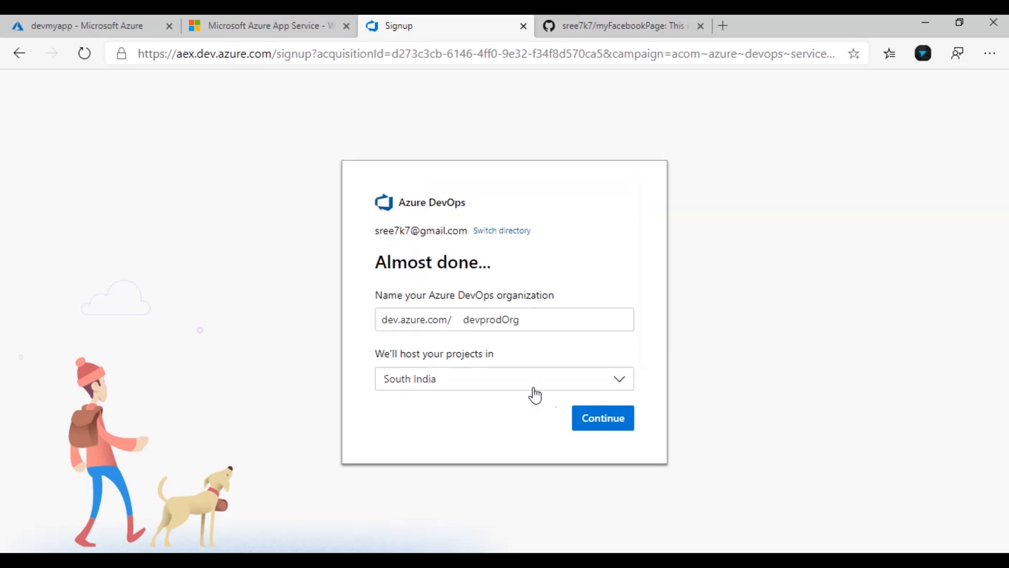
{"action": "left_click", "coordinate": [613, 423]}
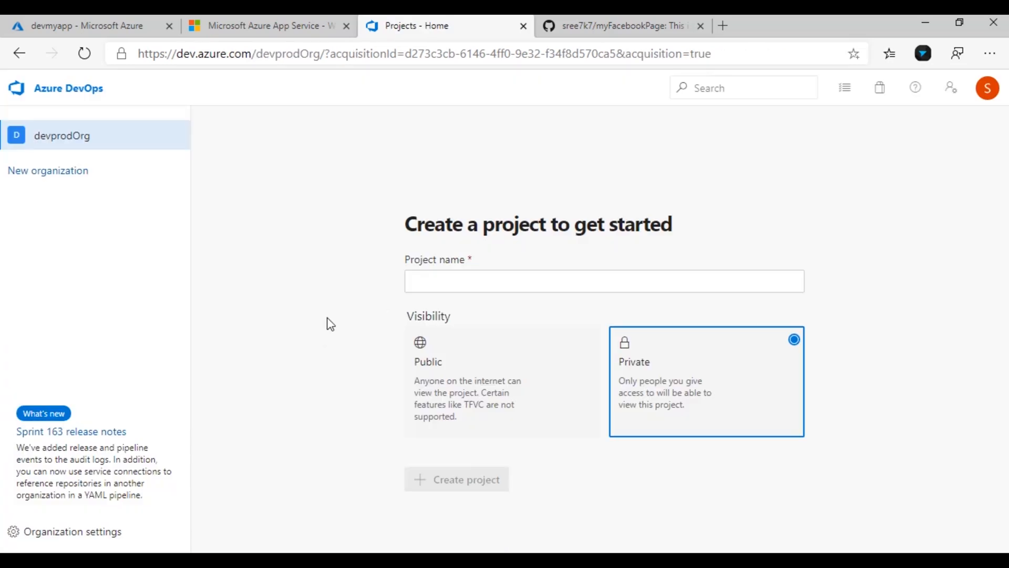
Create the private project project_1, then view the myFacebookPage GitHub repository
{"action": "left_click", "coordinate": [456, 280]}
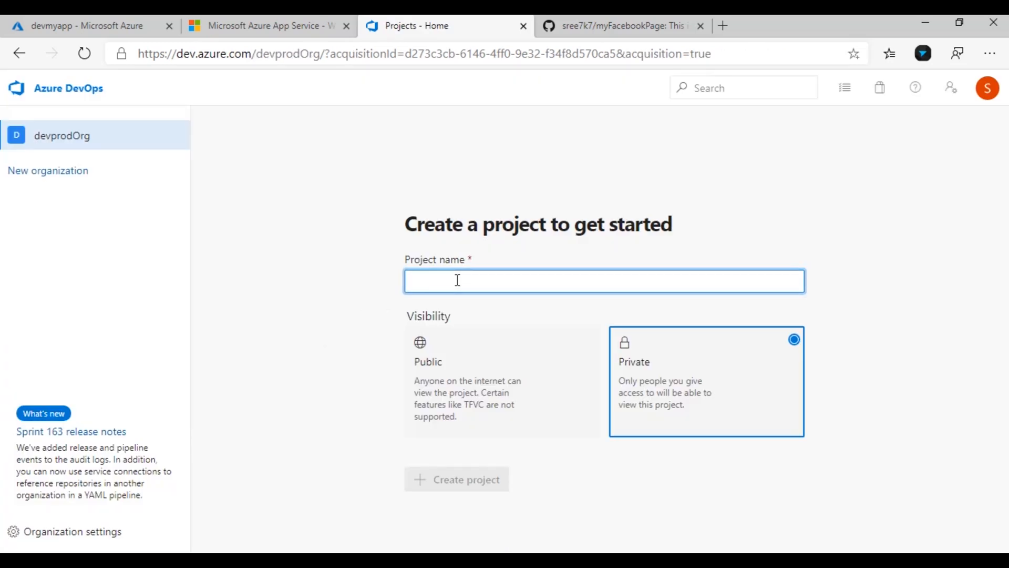
{"action": "type", "text": "proje"}
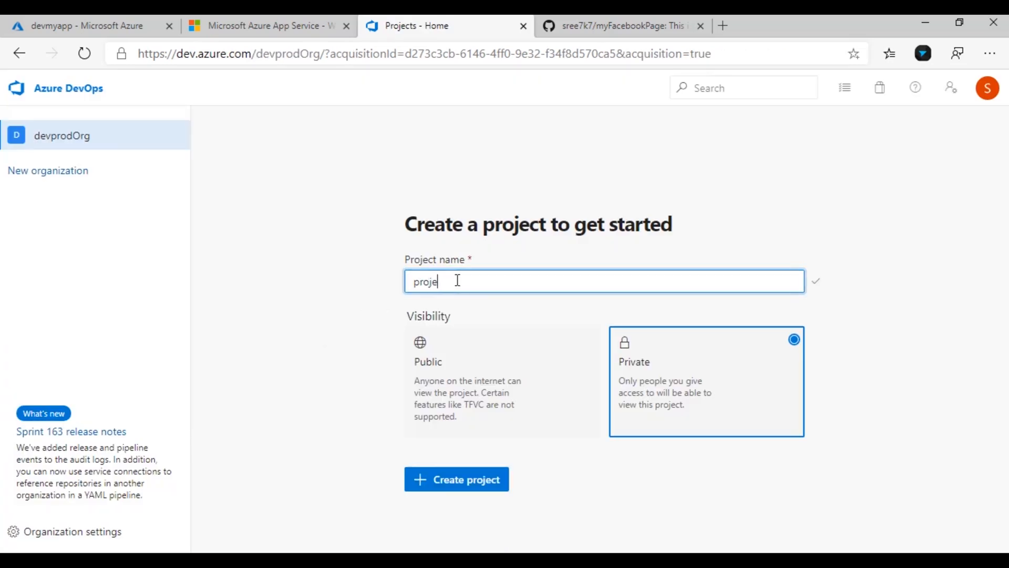
{"action": "type", "text": "ct_1"}
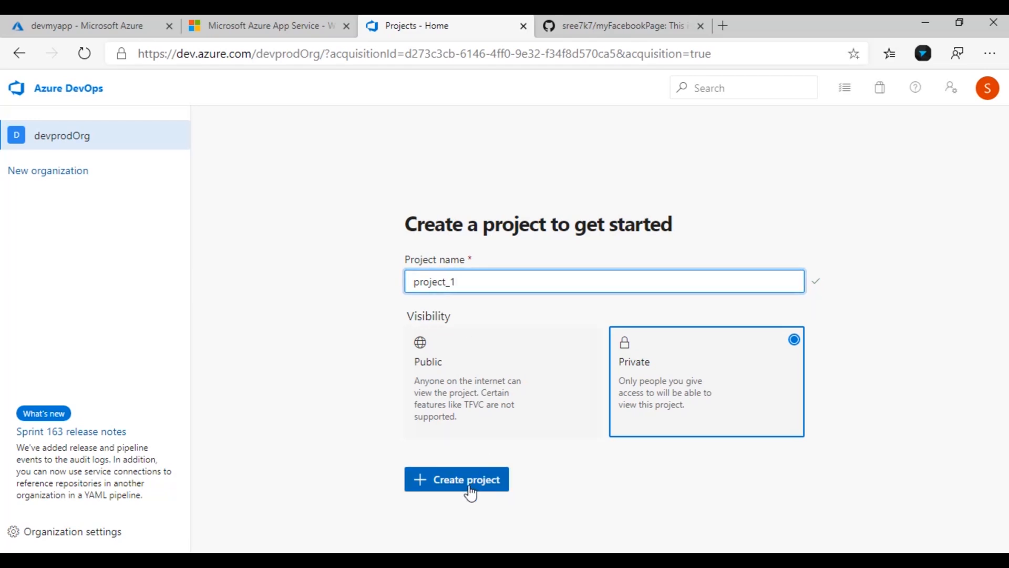
{"action": "left_click", "coordinate": [471, 489]}
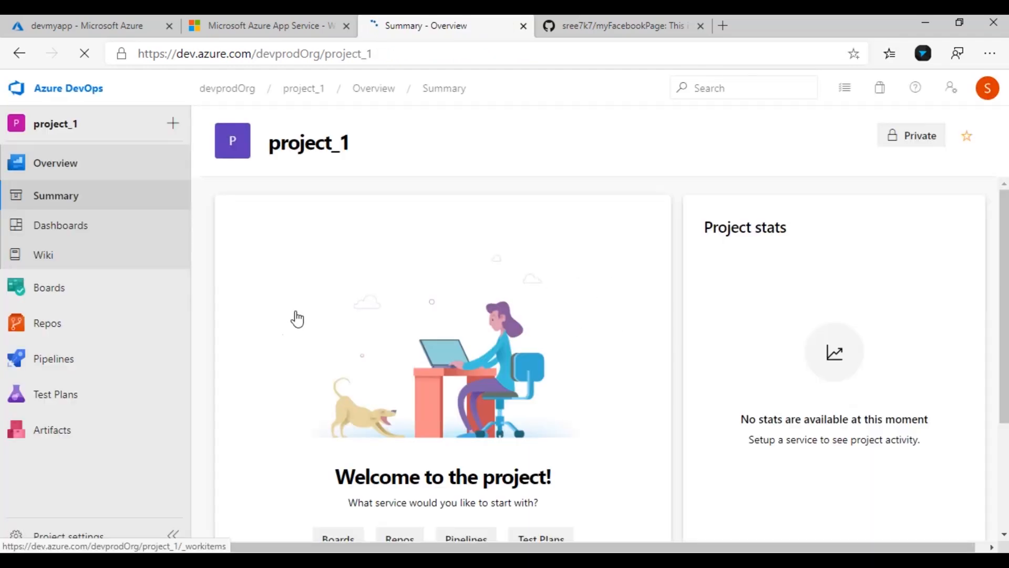
{"action": "left_click", "coordinate": [80, 538]}
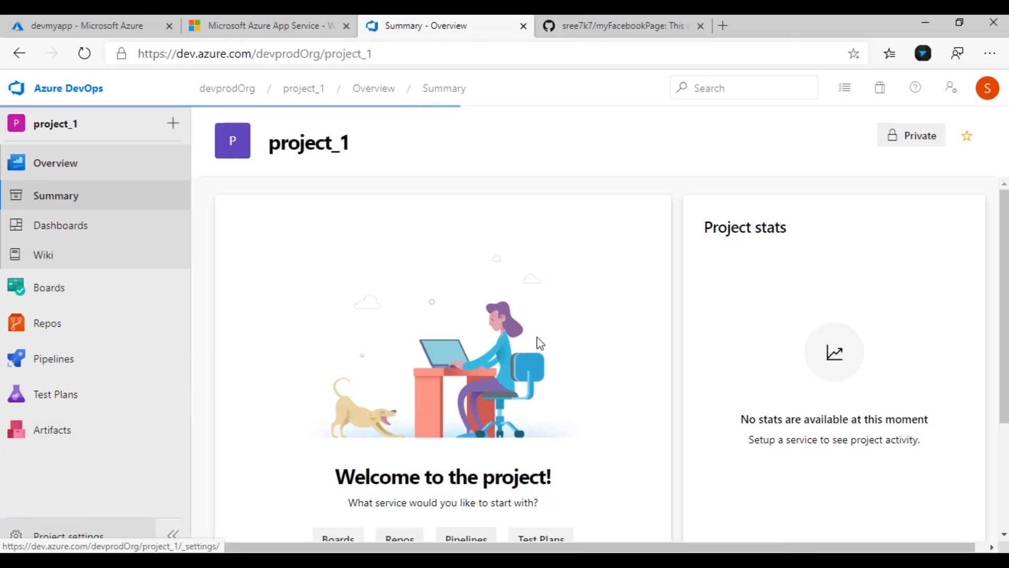
{"action": "left_click", "coordinate": [583, 24]}
Copy the myFacebookPage name and connect the GitHub account under Project settings > GitHub connections
{"action": "left_click_drag", "start_coordinate": [313, 141], "coordinate": [208, 142]}
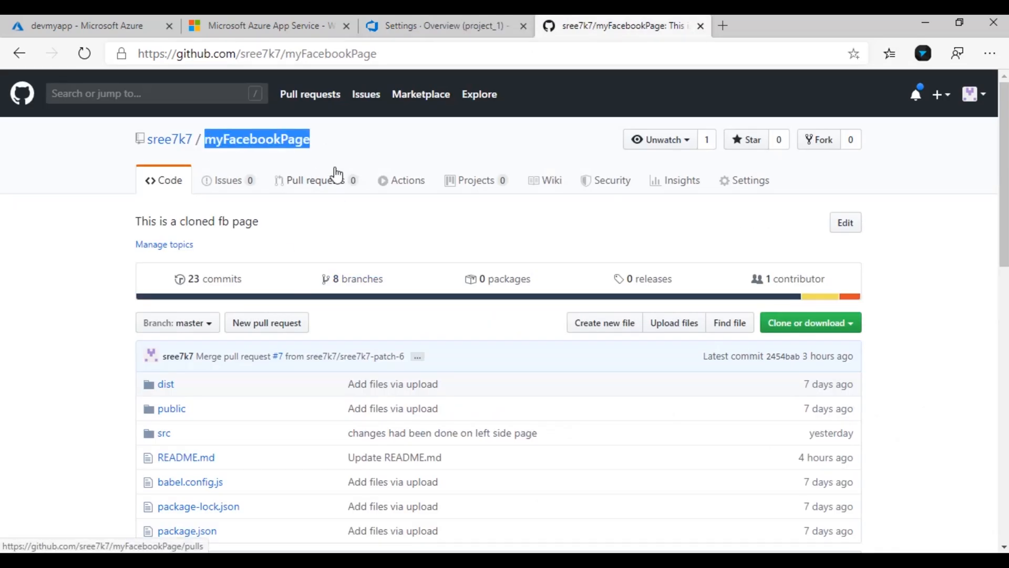
{"action": "left_click", "coordinate": [446, 25]}
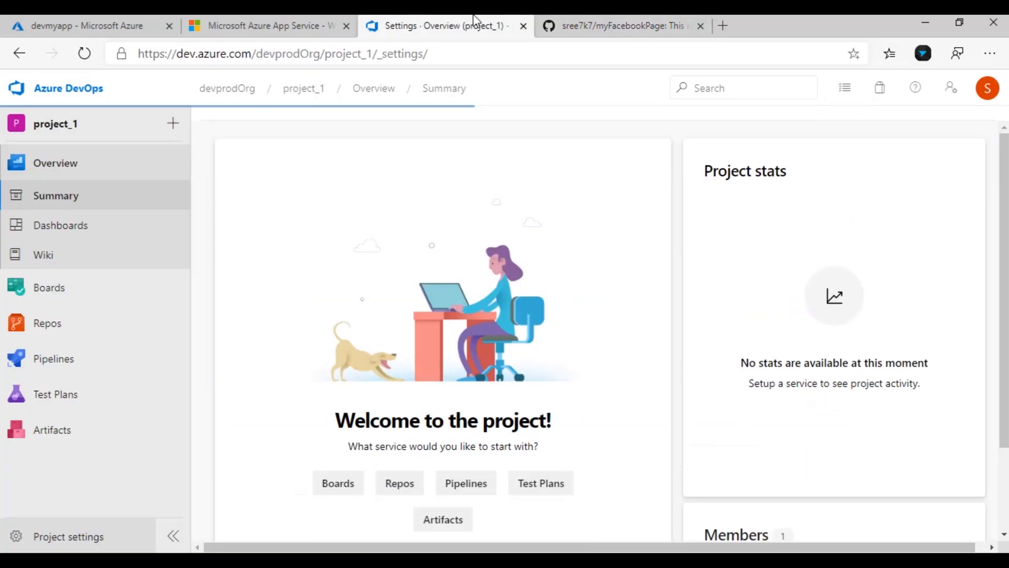
{"action": "scroll", "coordinate": [349, 525], "scroll_direction": "down", "scroll_amount": 5}
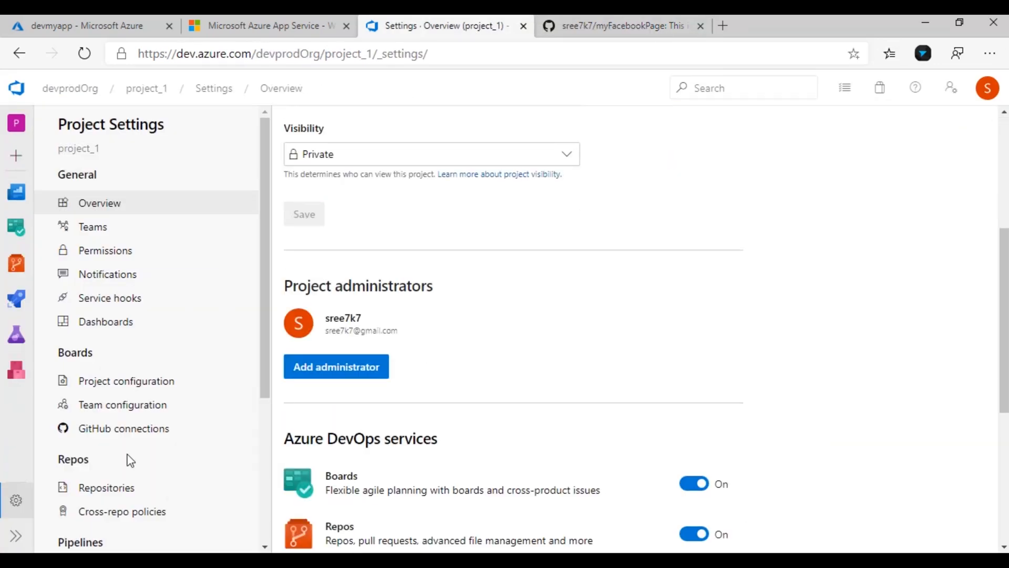
{"action": "left_click", "coordinate": [123, 434]}
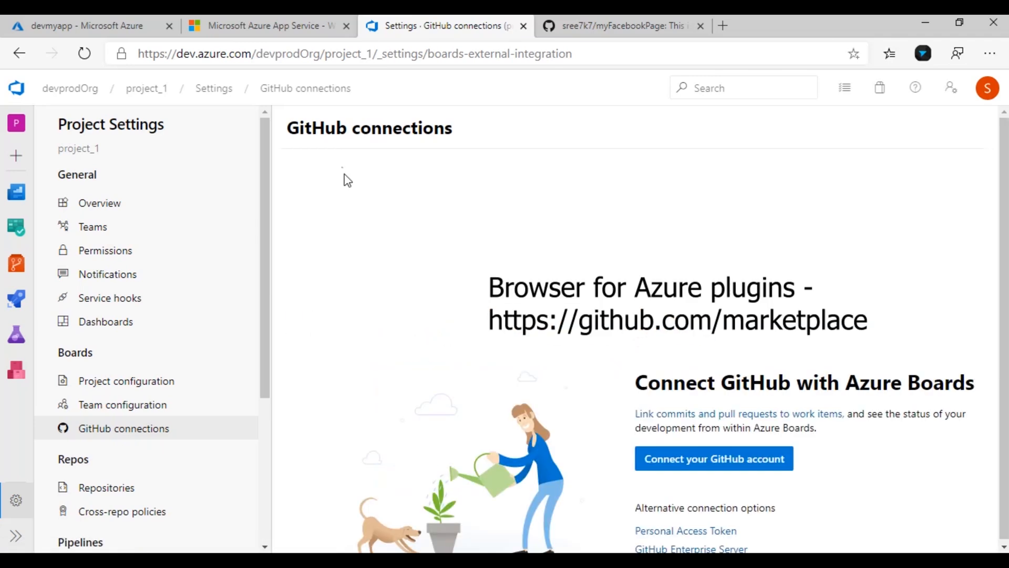
{"action": "left_click", "coordinate": [692, 468]}
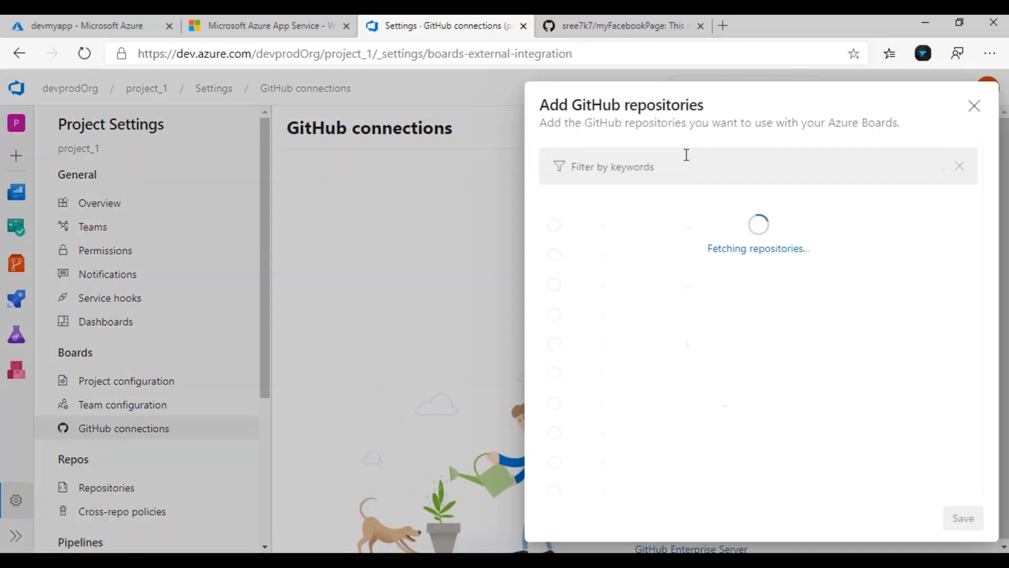
Filter the repository list and save myFacebookPage as a connected repository
{"action": "type", "text": "fa"}
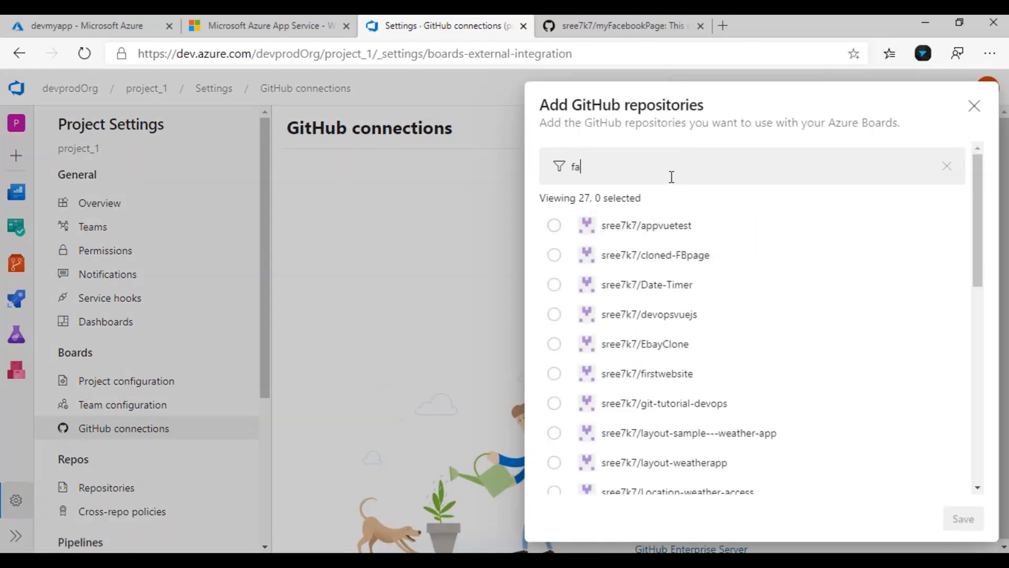
{"action": "left_click", "coordinate": [553, 227]}
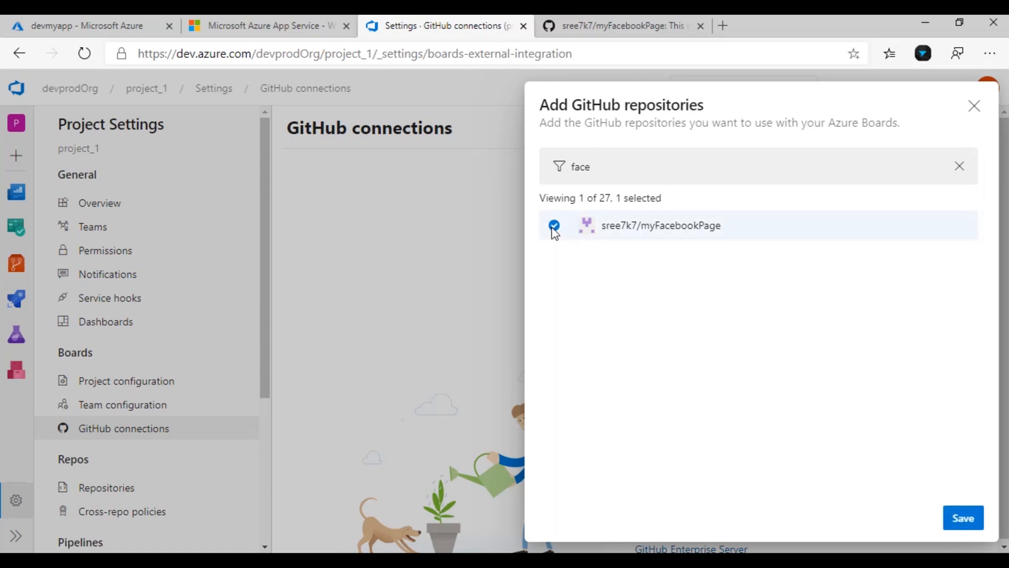
{"action": "left_click", "coordinate": [966, 518]}
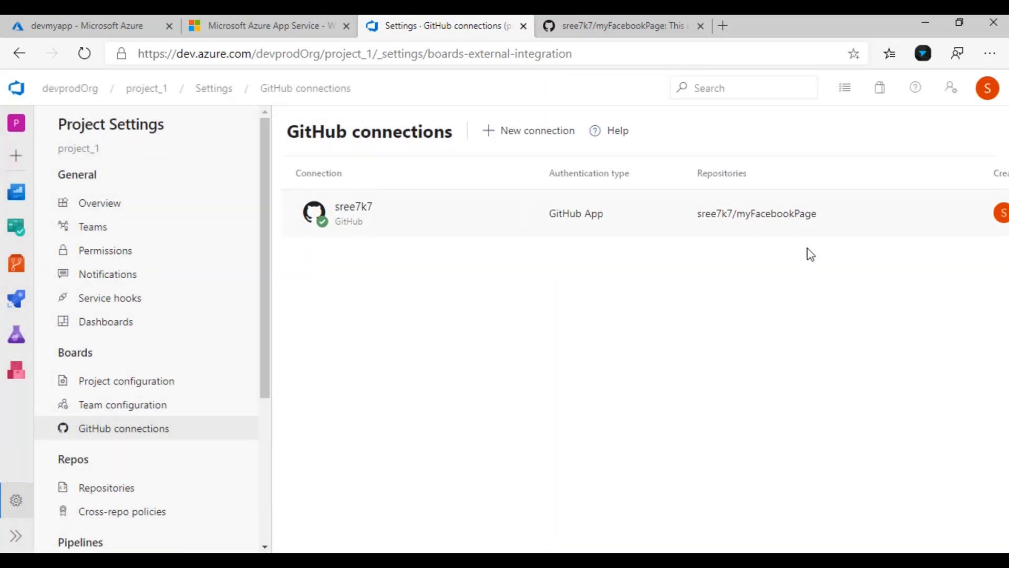
Check the GitHub repository page, then open the project's Boards work items
{"action": "left_click", "coordinate": [633, 16]}
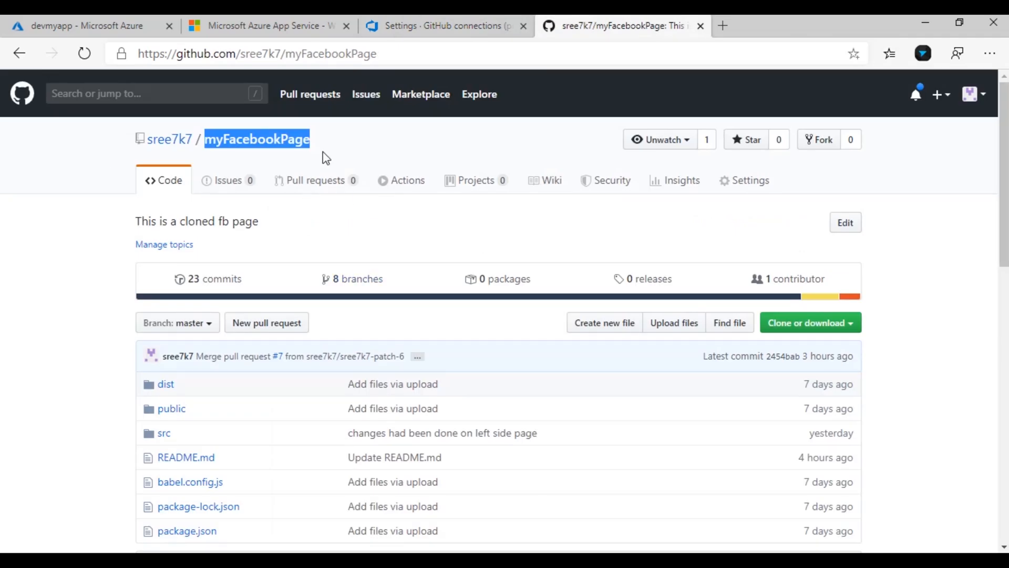
{"action": "left_click", "coordinate": [462, 20]}
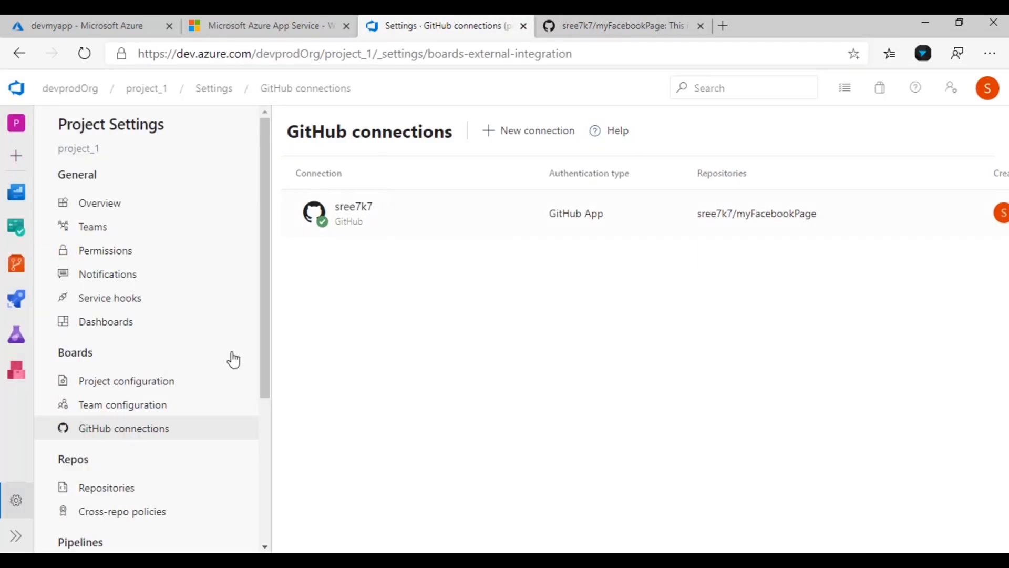
{"action": "left_click", "coordinate": [639, 16]}
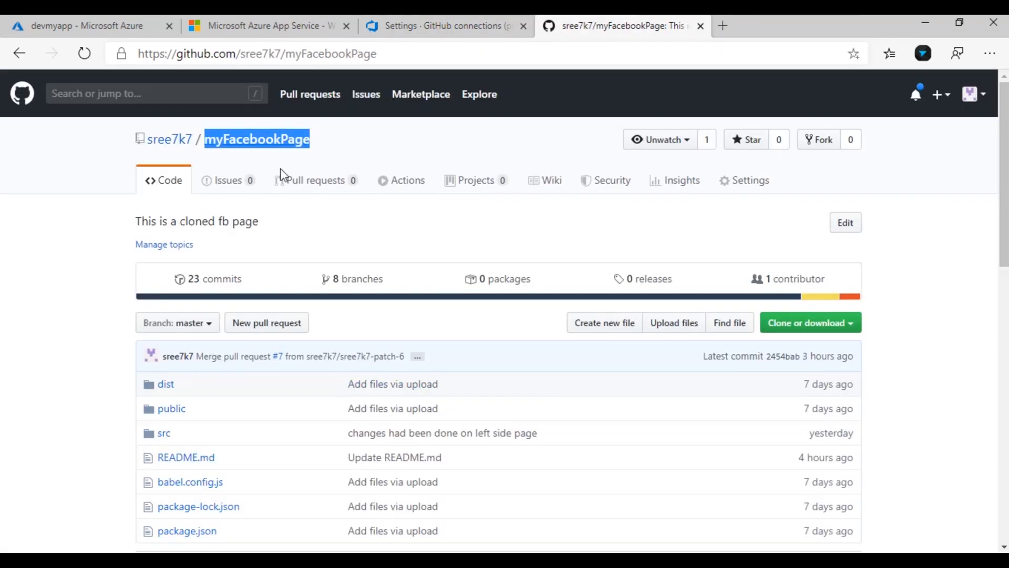
{"action": "left_click", "coordinate": [426, 17]}
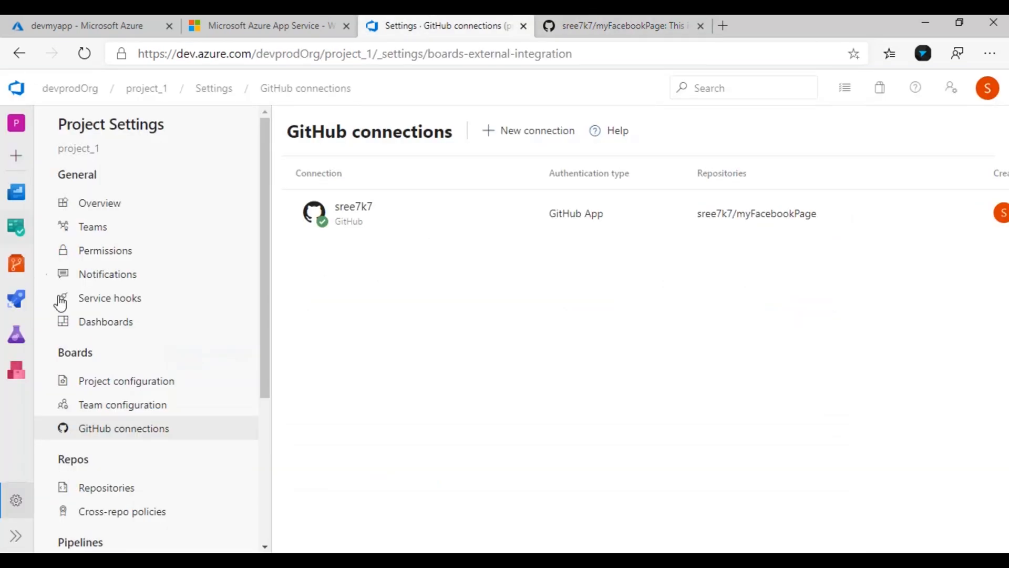
{"action": "left_click", "coordinate": [21, 237]}
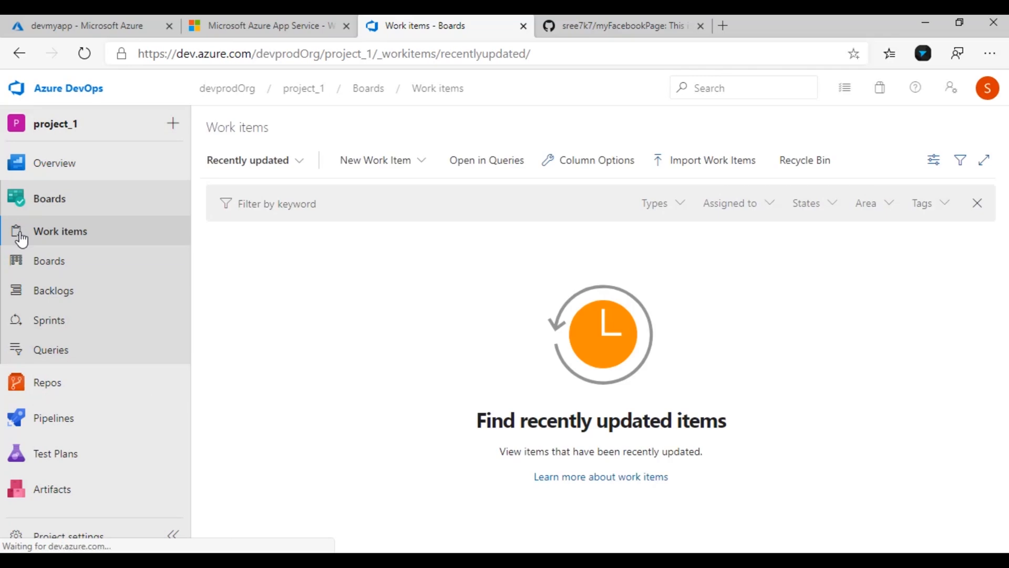
Open the project_1 Team board, briefly checking the GitHub repository tab
{"action": "left_click", "coordinate": [53, 270]}
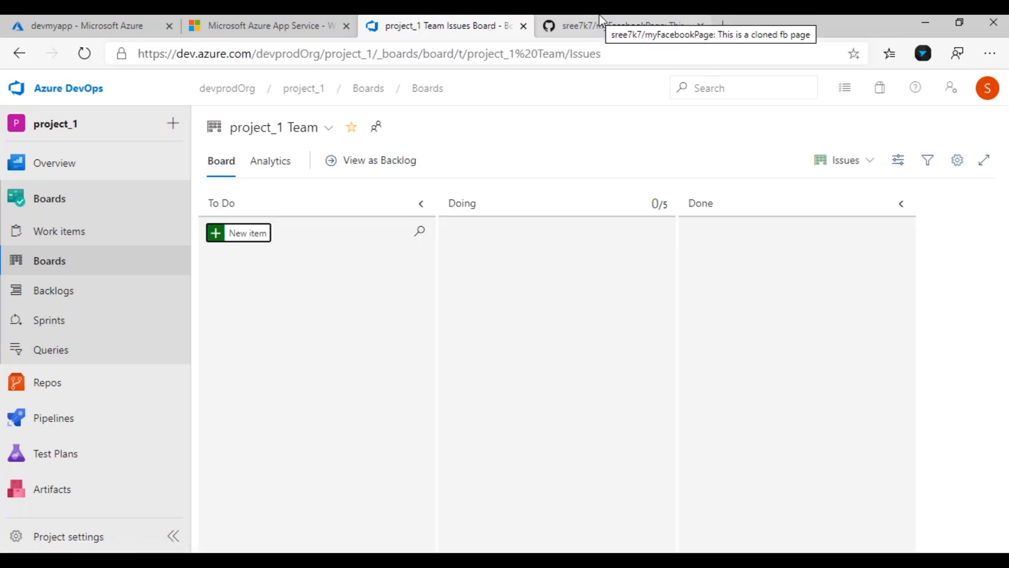
{"action": "left_click", "coordinate": [615, 25]}
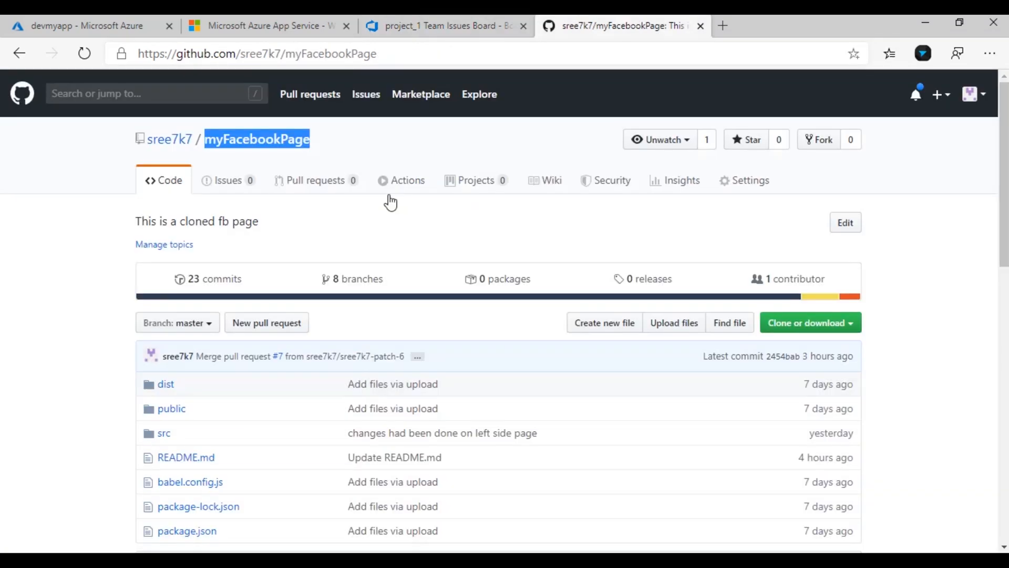
{"action": "left_click", "coordinate": [432, 26]}
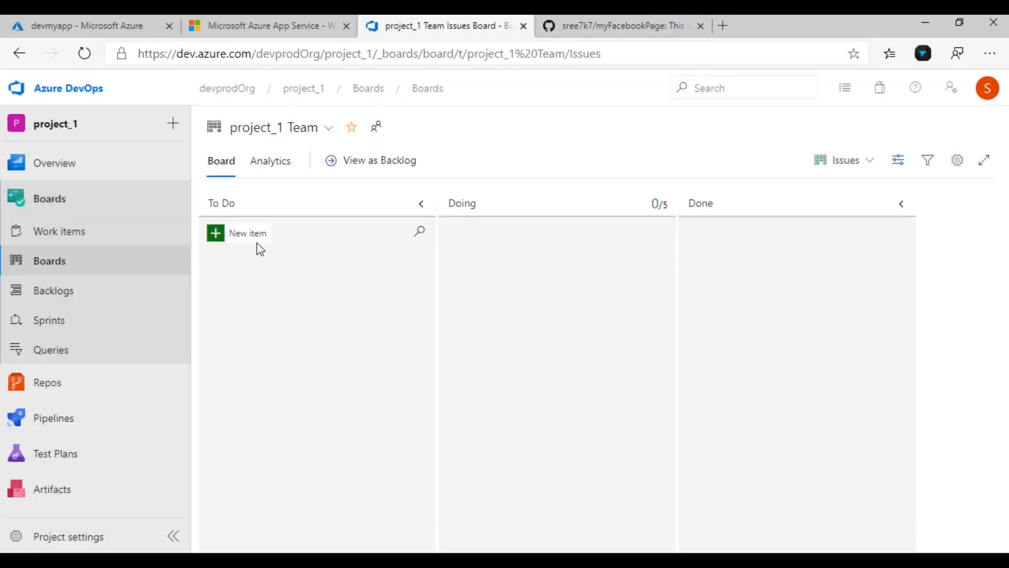
Create issue 'Update README.md file', assign it to the signed-in user, and set it to Doing
{"action": "left_click", "coordinate": [257, 237]}
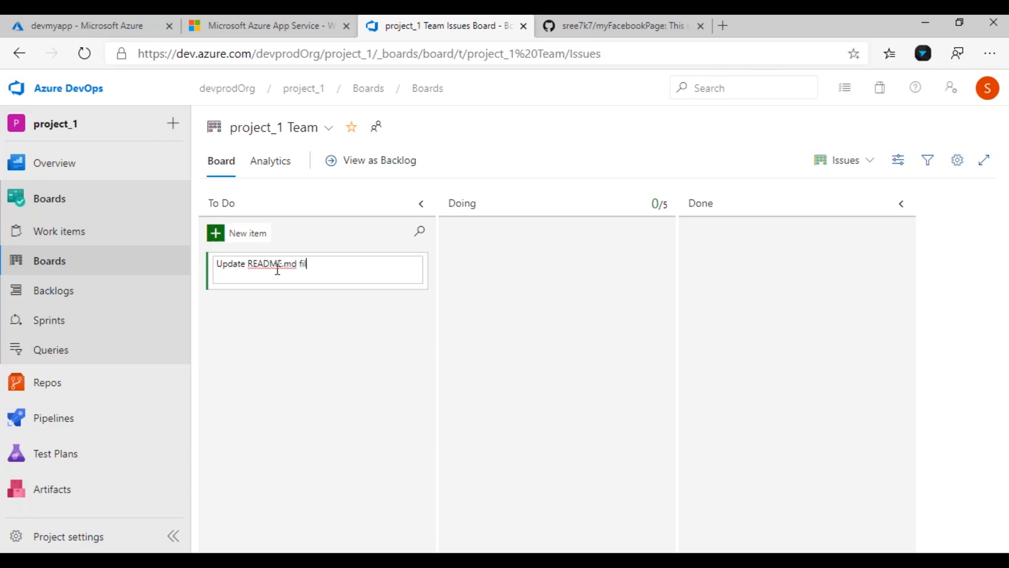
{"action": "key", "text": "Return"}
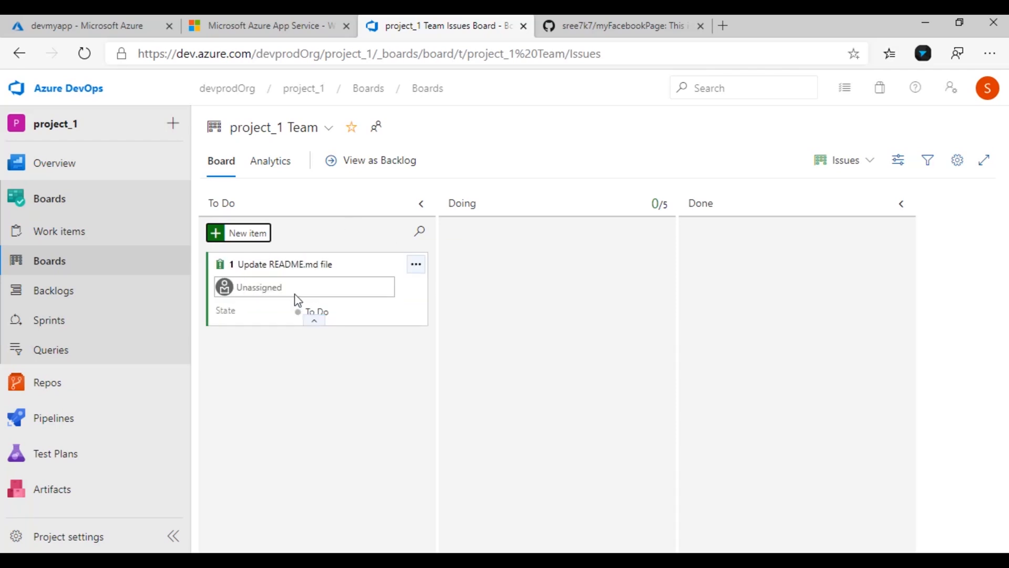
{"action": "left_click", "coordinate": [295, 291]}
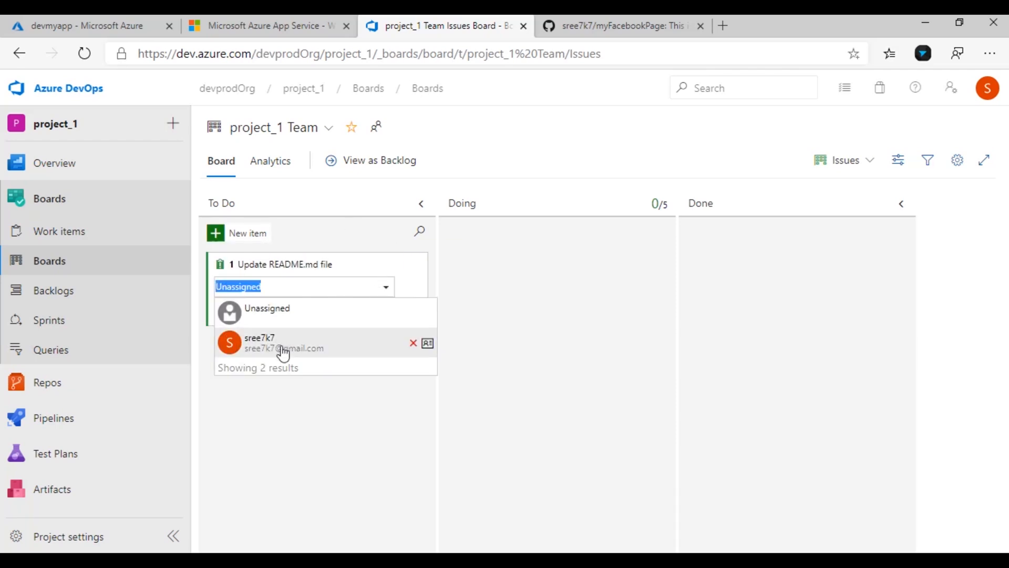
{"action": "left_click", "coordinate": [282, 349]}
{"action": "left_click", "coordinate": [312, 313]}
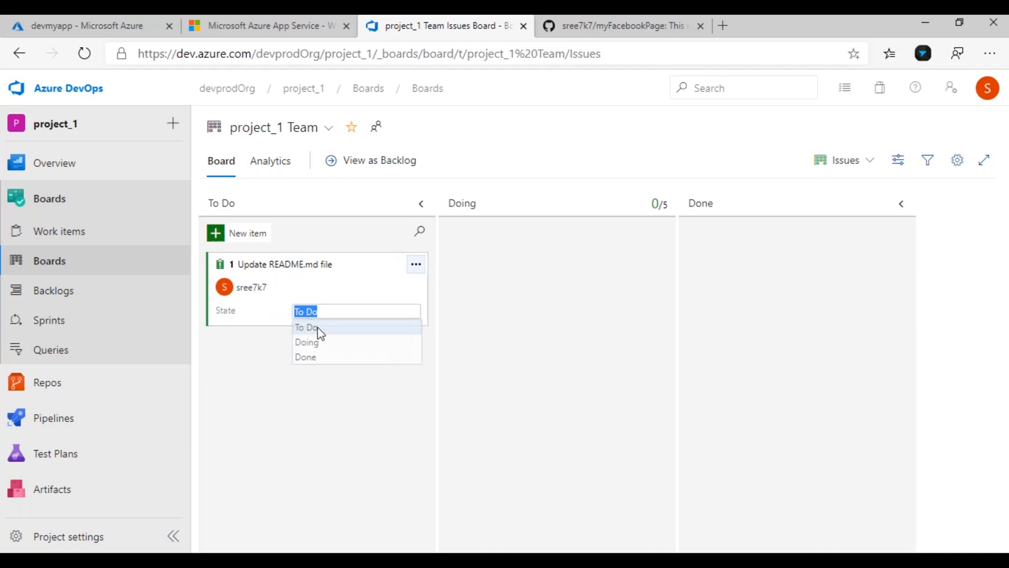
{"action": "left_click", "coordinate": [317, 342]}
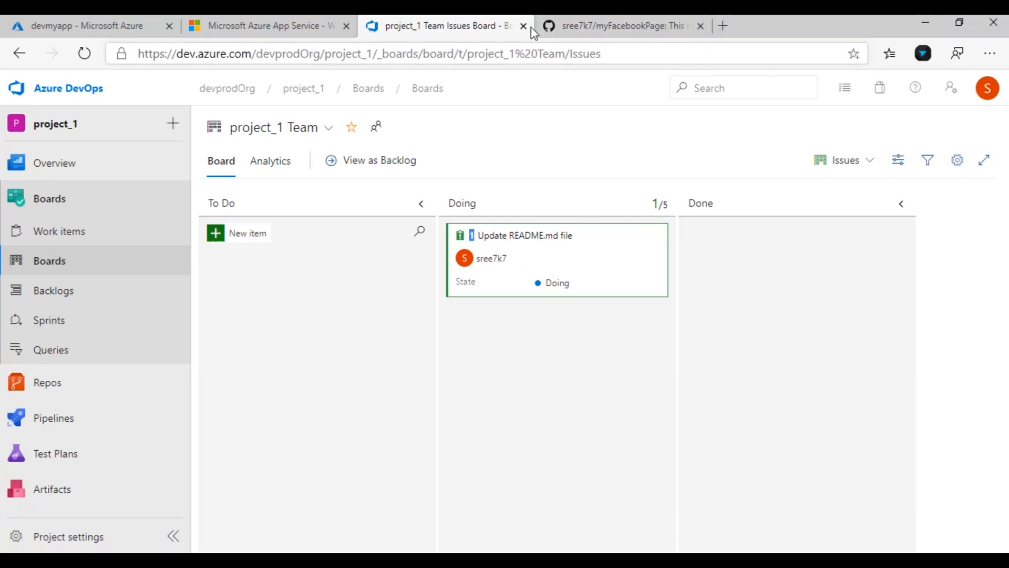
Open README.md in the myFacebookPage repository for editing
{"action": "left_click", "coordinate": [645, 17]}
{"action": "scroll", "coordinate": [188, 479], "scroll_direction": "down", "scroll_amount": 4}
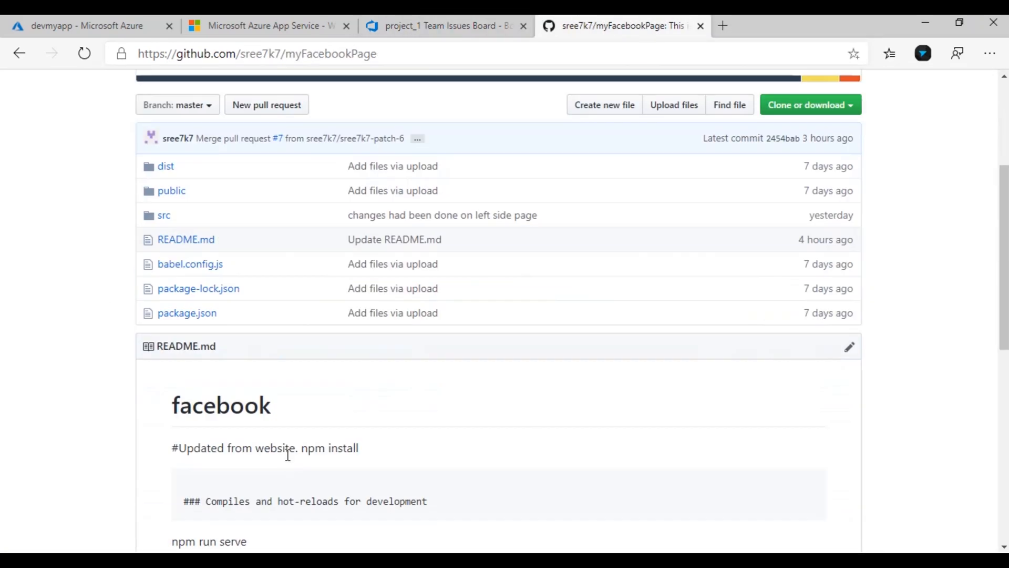
{"action": "left_click", "coordinate": [182, 242]}
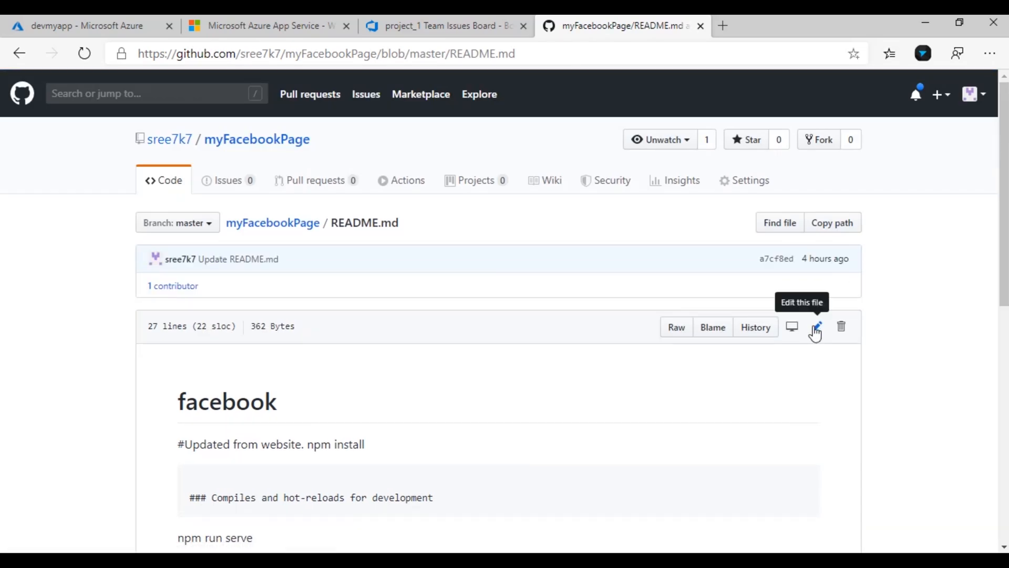
{"action": "left_click", "coordinate": [815, 328]}
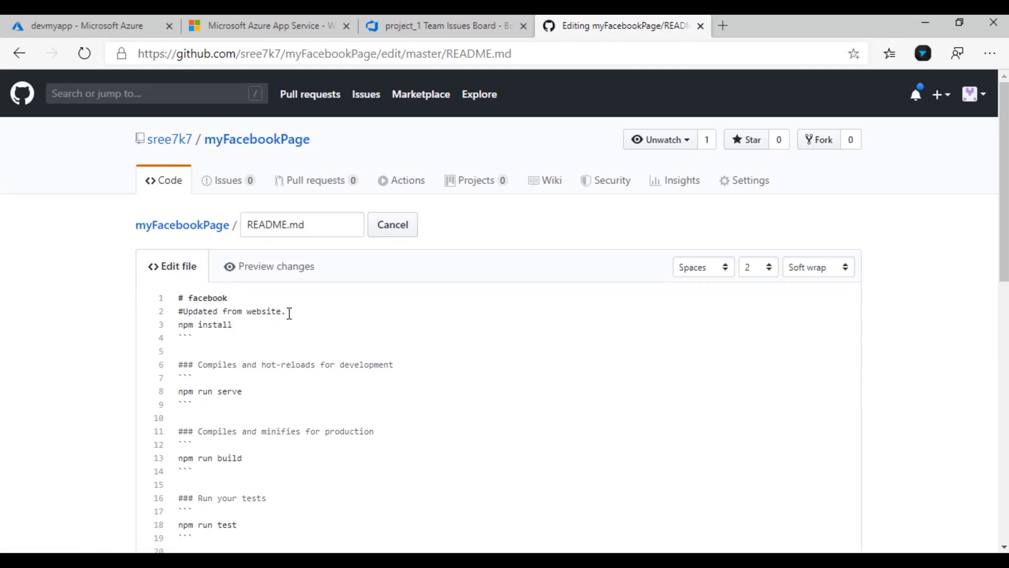
Change line 2 to 'updated form website for second time' and propose it on a new branch
{"action": "key", "text": "BackSpace"}
{"action": "key", "text": "BackSpace"}
{"action": "key", "text": "BackSpace"}
{"action": "key", "text": "BackSpace"}
{"action": "key", "text": "BackSpace"}
{"action": "key", "text": "BackSpace"}
{"action": "key", "text": "BackSpace"}
{"action": "key", "text": "BackSpace"}
{"action": "key", "text": "BackSpace"}
{"action": "key", "text": "BackSpace"}
{"action": "key", "text": "BackSpace"}
{"action": "key", "text": "BackSpace"}
{"action": "key", "text": "BackSpace"}
{"action": "key", "text": "BackSpace"}
{"action": "key", "text": "BackSpace"}
{"action": "key", "text": "BackSpace"}
{"action": "key", "text": "BackSpace"}
{"action": "key", "text": "BackSpace"}
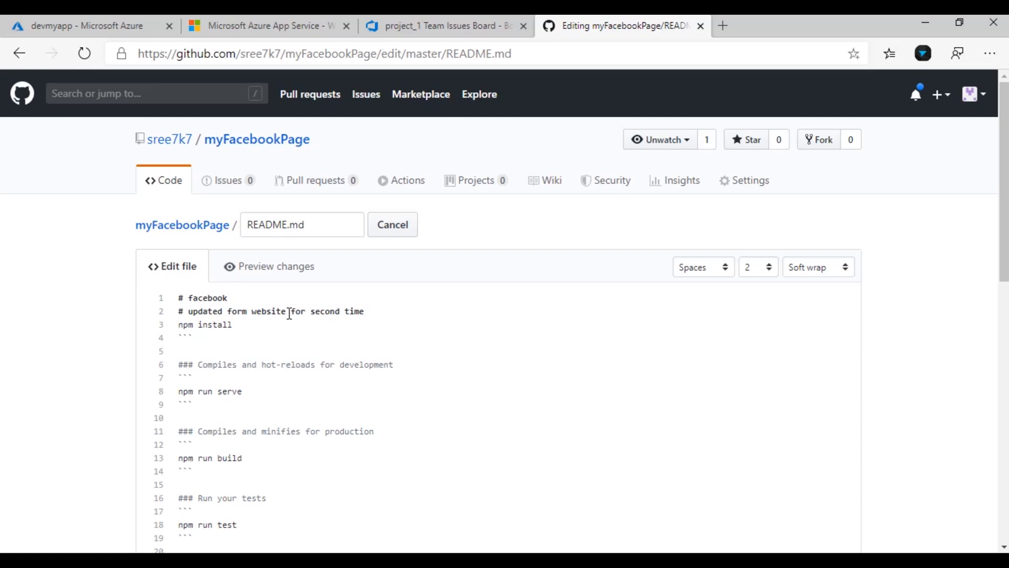
{"action": "scroll", "coordinate": [292, 321], "scroll_direction": "down", "scroll_amount": 10}
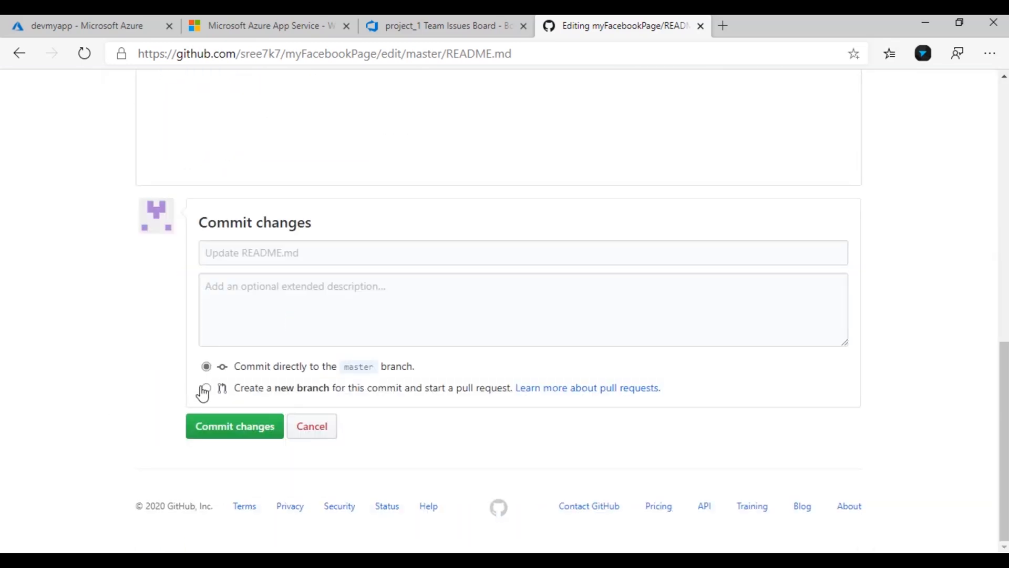
{"action": "left_click", "coordinate": [206, 388]}
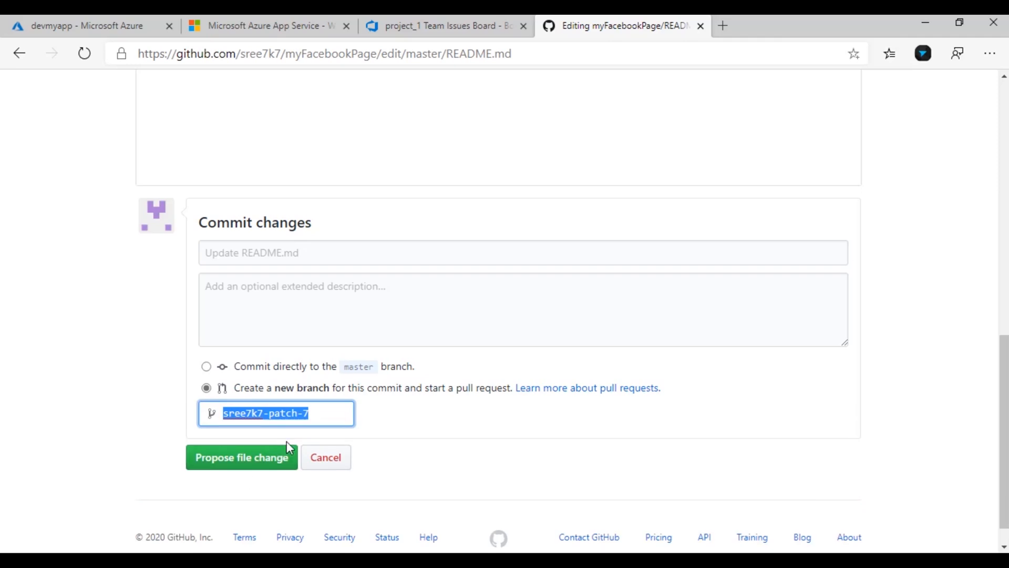
{"action": "left_click", "coordinate": [262, 462]}
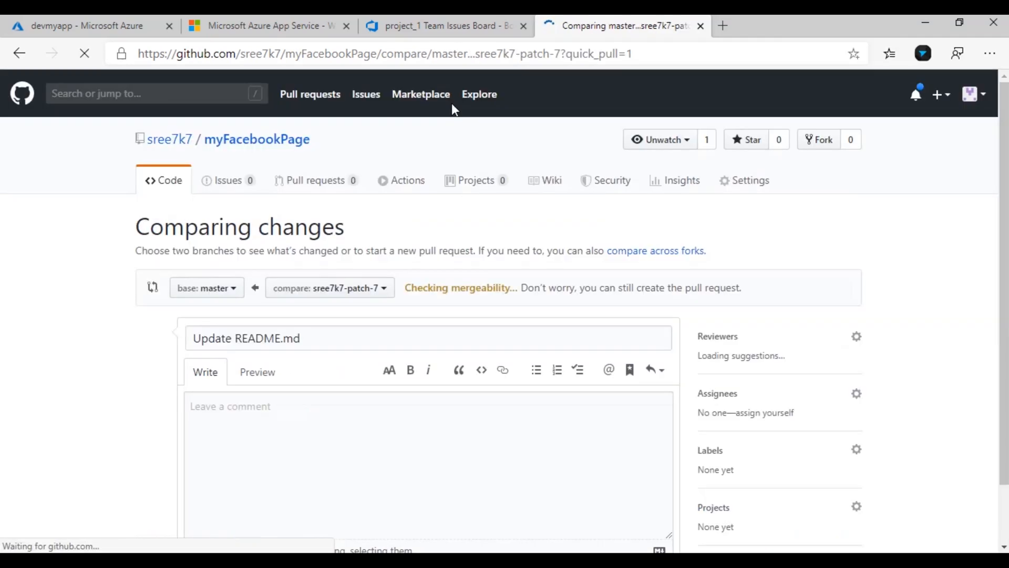
Create the README.md pull request described 'fixed AB#1' and confirm the board card shows its GitHub link
{"action": "left_click", "coordinate": [427, 25]}
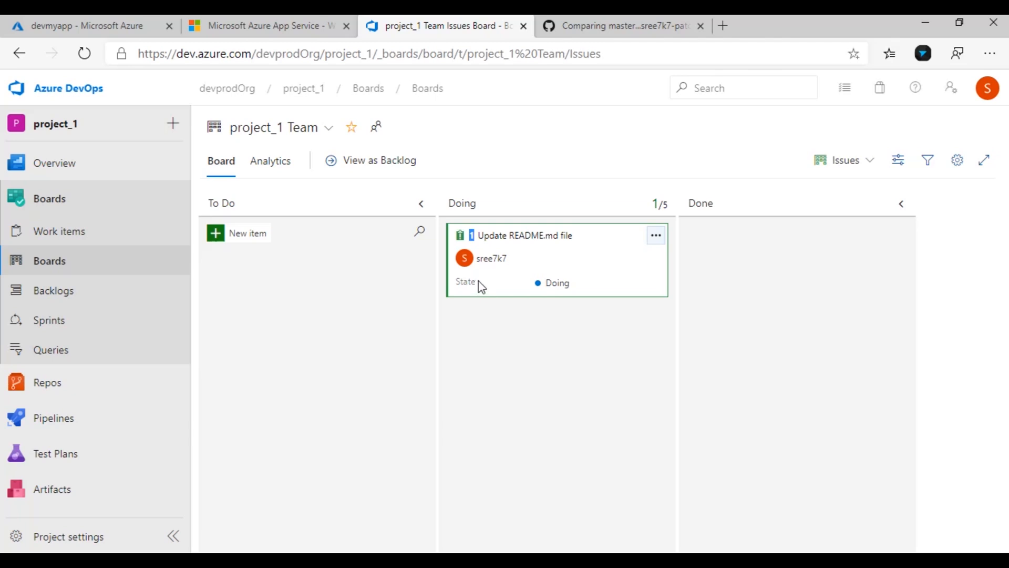
{"action": "left_click", "coordinate": [592, 25]}
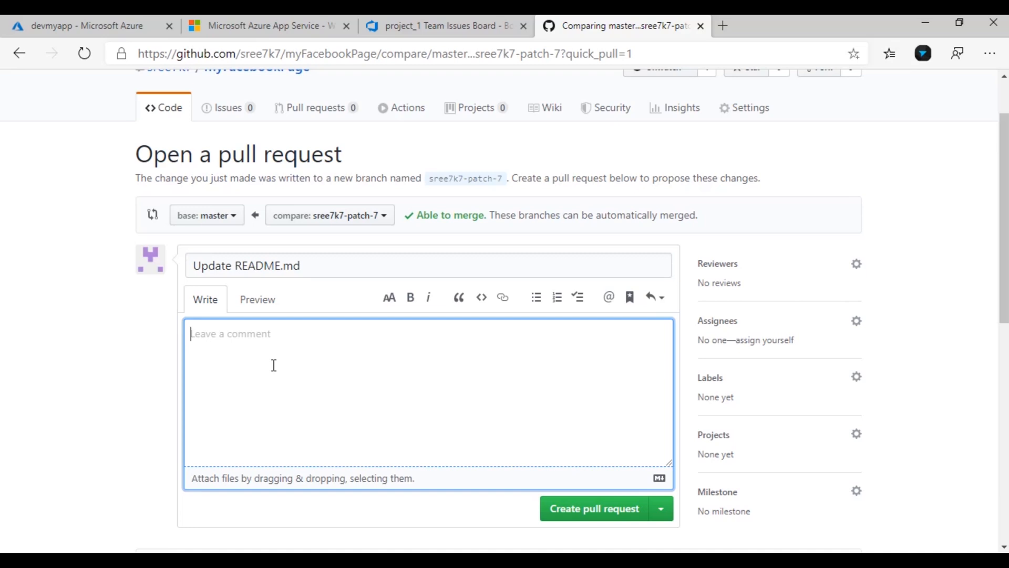
{"action": "type", "text": "fixed AB#1"}
{"action": "left_click", "coordinate": [420, 27]}
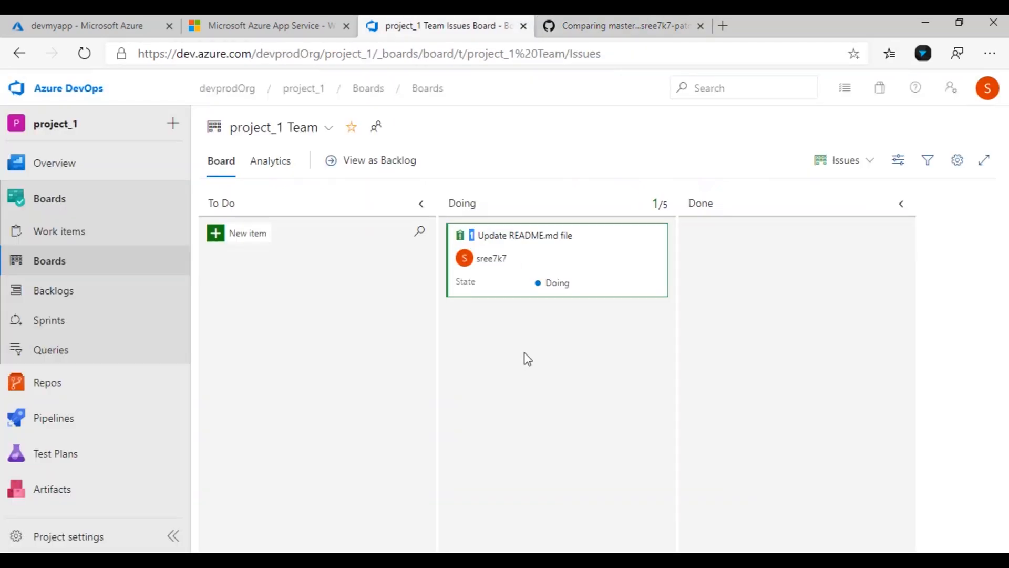
{"action": "left_click", "coordinate": [592, 25]}
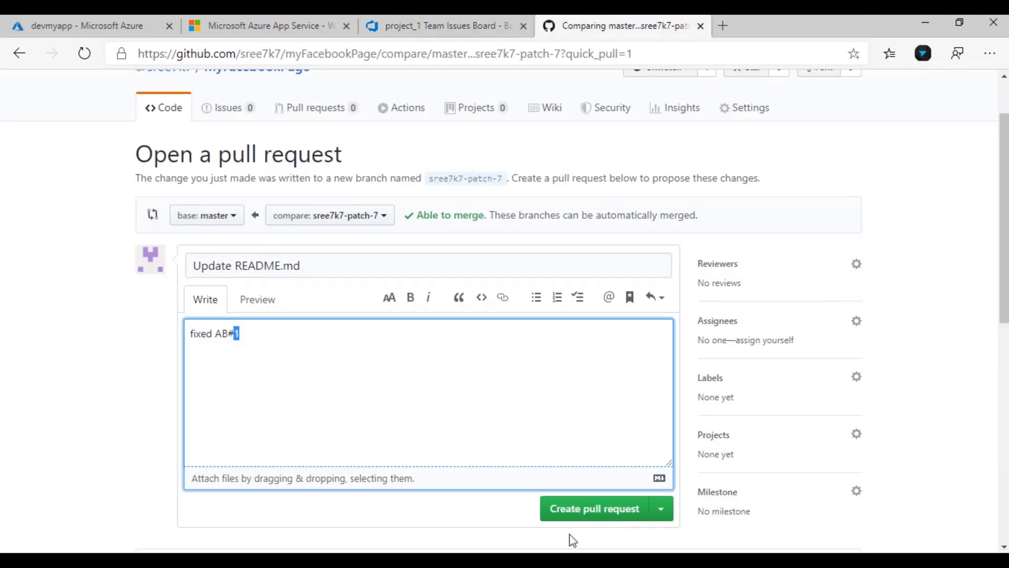
{"action": "scroll", "coordinate": [545, 475], "scroll_direction": "down", "scroll_amount": 1}
{"action": "left_click", "coordinate": [575, 437]}
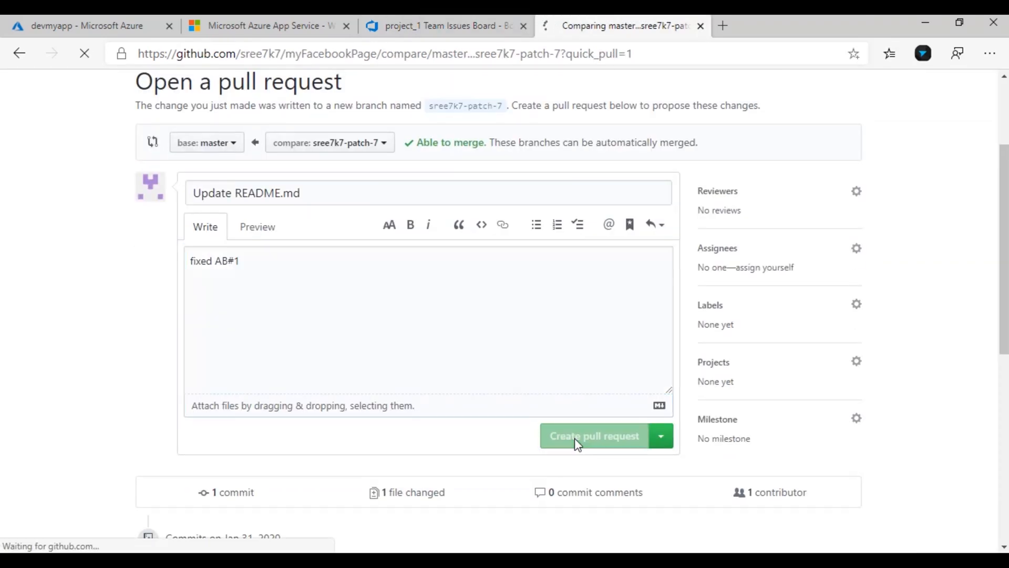
{"action": "left_click", "coordinate": [444, 26]}
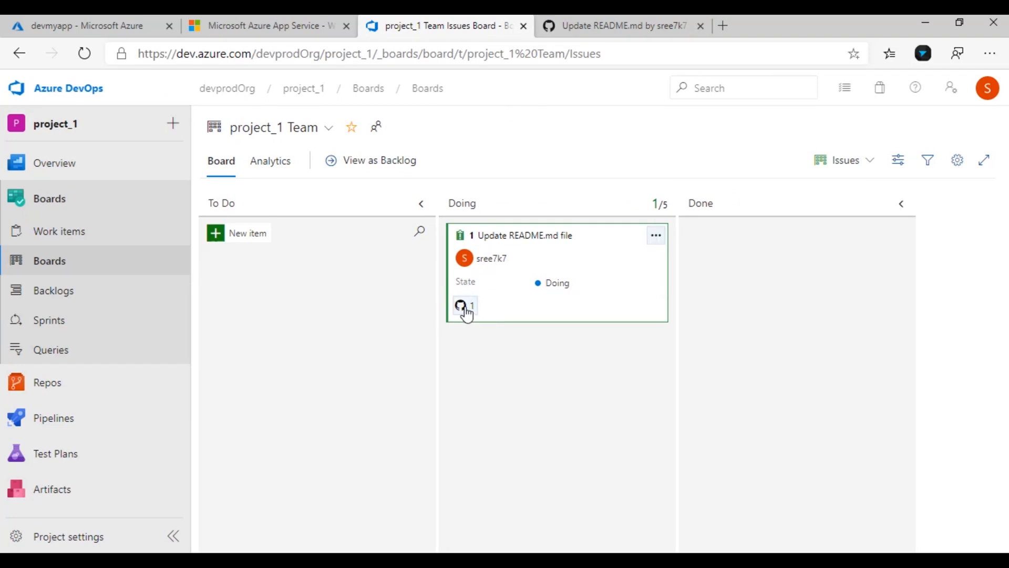
Open Update README.md pull request #8 from the board card, merge it into master, and recheck the board
{"action": "left_click", "coordinate": [465, 309]}
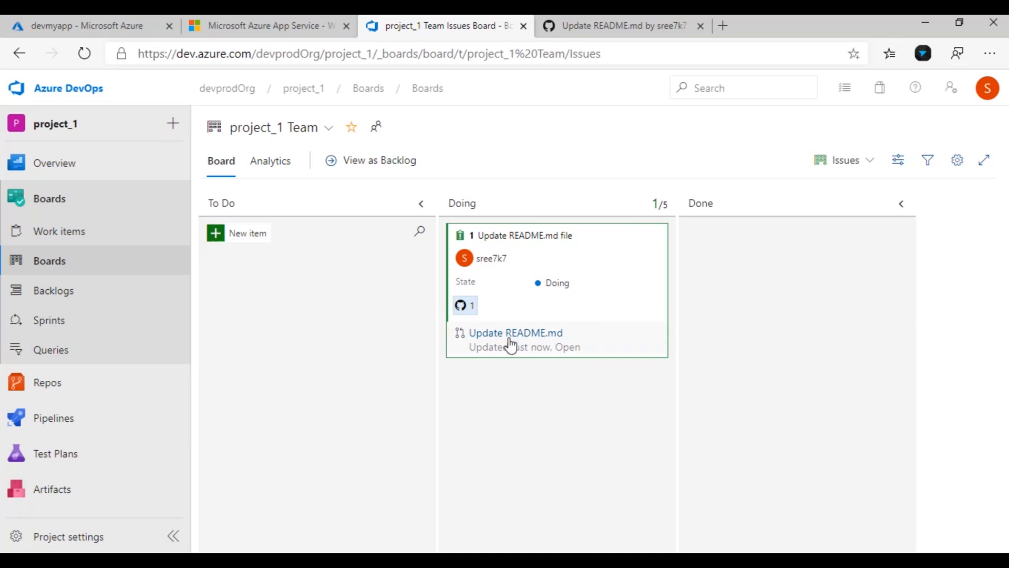
{"action": "left_click", "coordinate": [510, 339]}
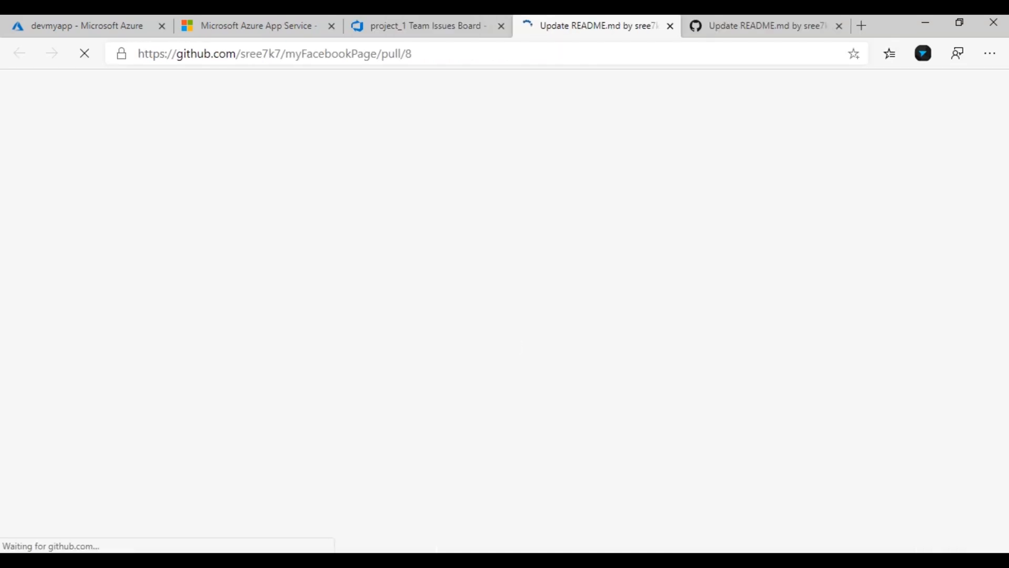
{"action": "mouse_move", "coordinate": [497, 560]}
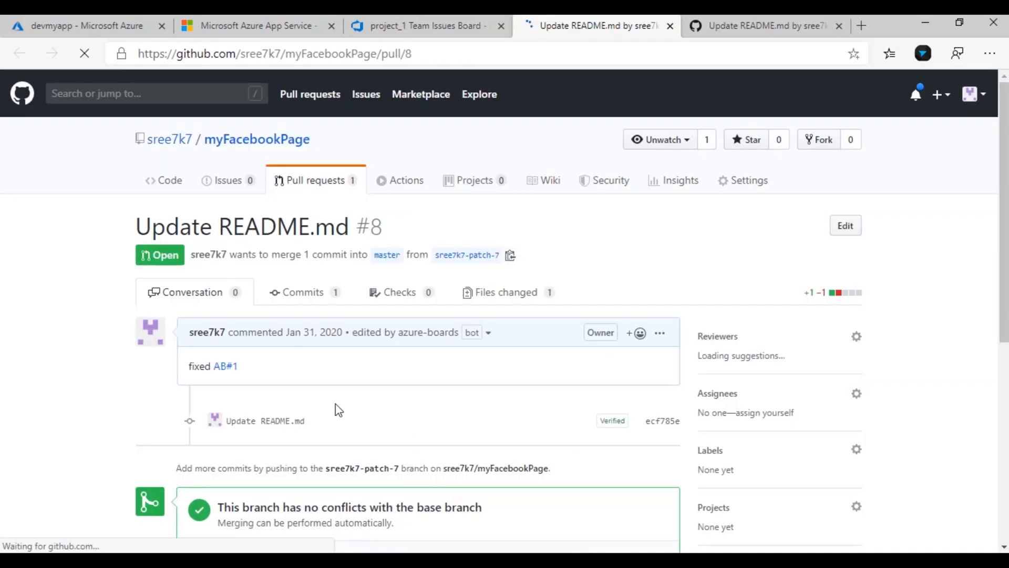
{"action": "scroll", "coordinate": [335, 405], "scroll_direction": "down", "scroll_amount": 5}
{"action": "left_click", "coordinate": [271, 275]}
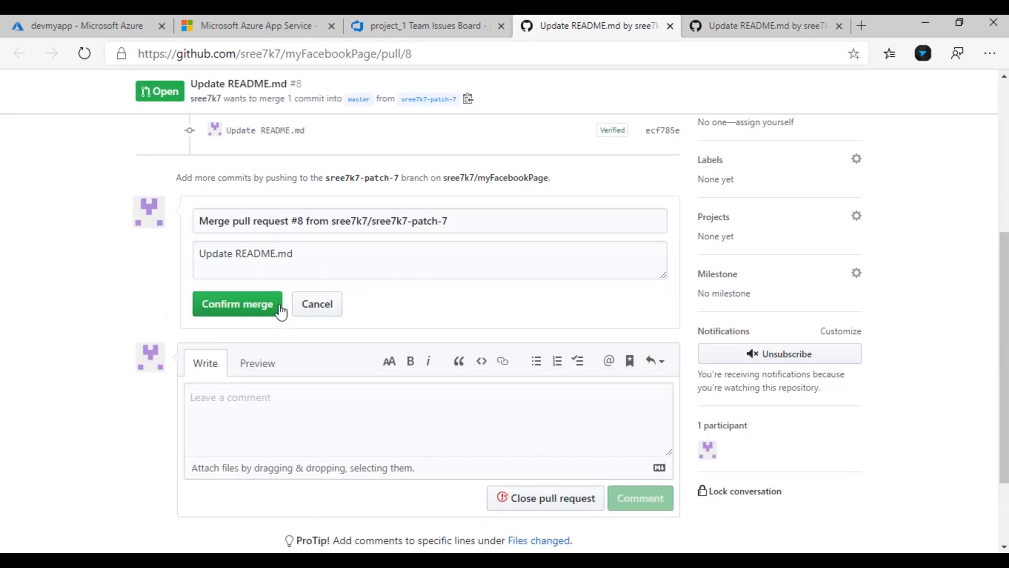
{"action": "left_click", "coordinate": [256, 310]}
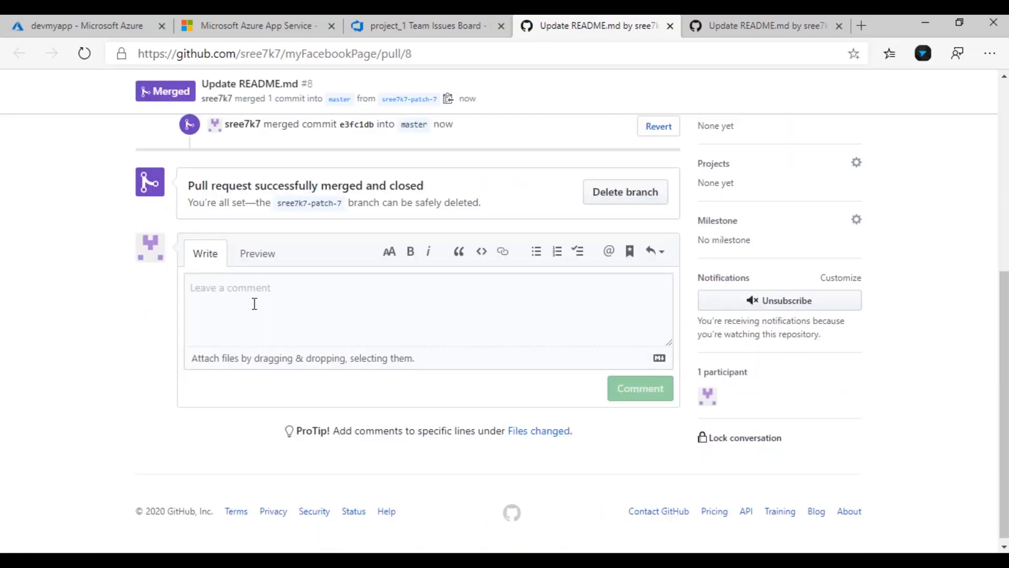
{"action": "left_click", "coordinate": [425, 25]}
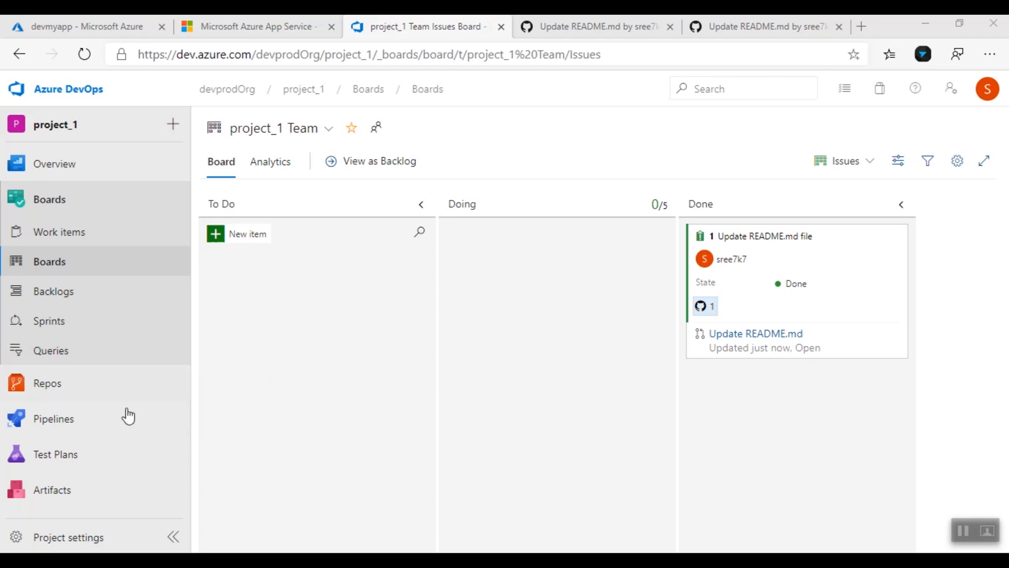
In Pipelines, try the new multi-stage pipelines experience and begin Create Pipeline
{"action": "left_click", "coordinate": [40, 423]}
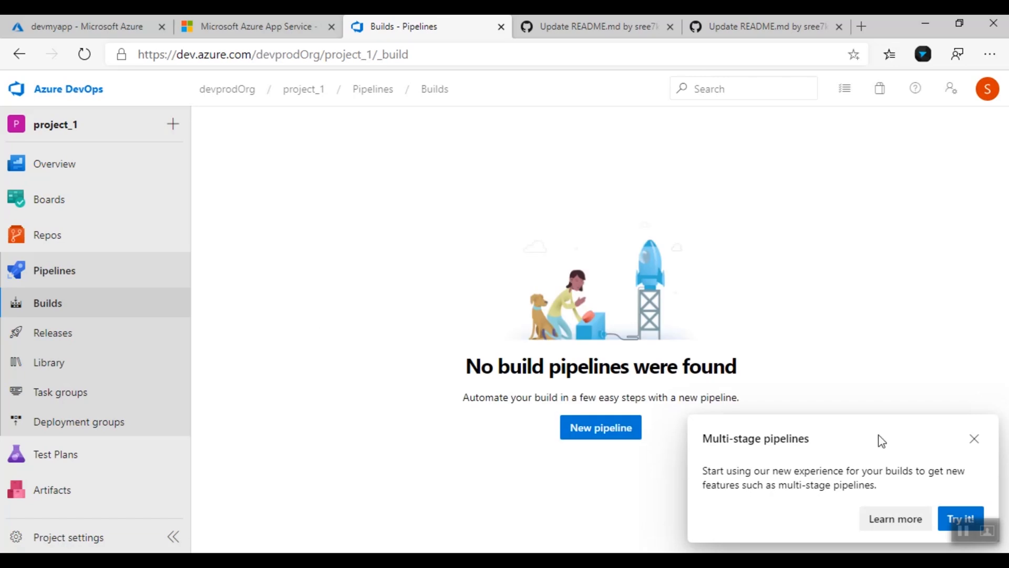
{"action": "left_click", "coordinate": [951, 517]}
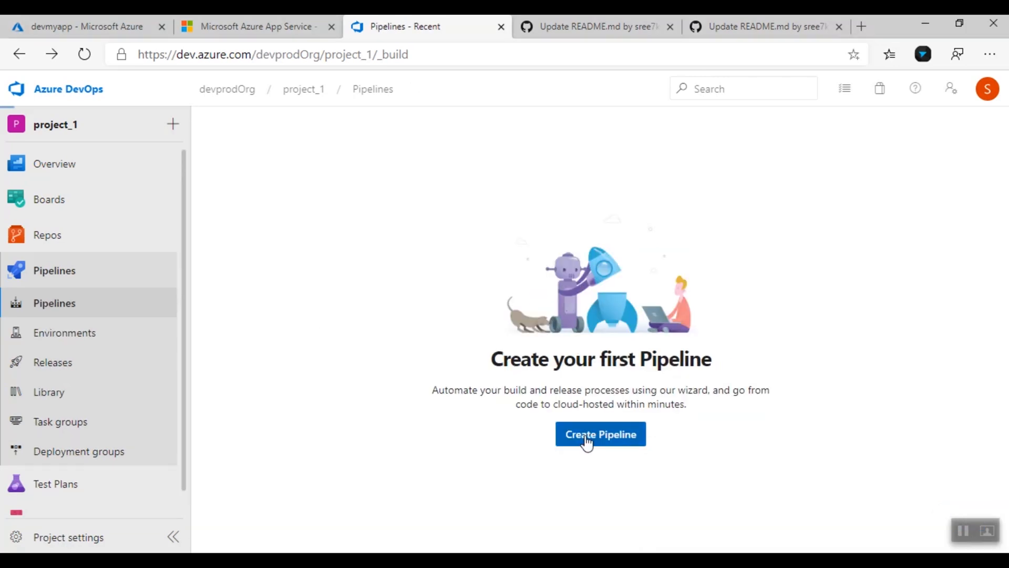
{"action": "left_click", "coordinate": [586, 442]}
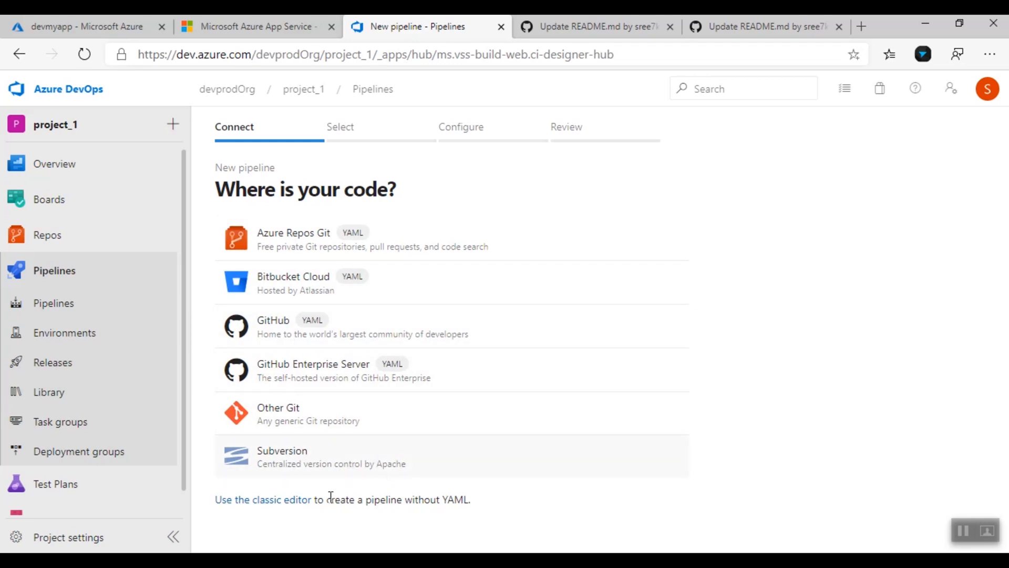
Use the classic editor with the GitHub repository myFacebookPage as the source
{"action": "left_click", "coordinate": [267, 504]}
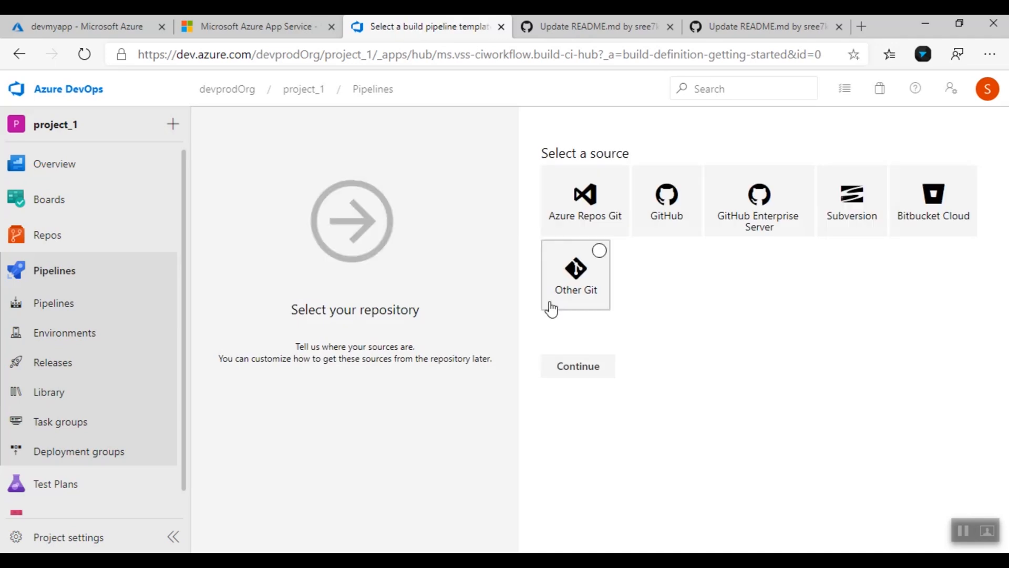
{"action": "left_click", "coordinate": [669, 218]}
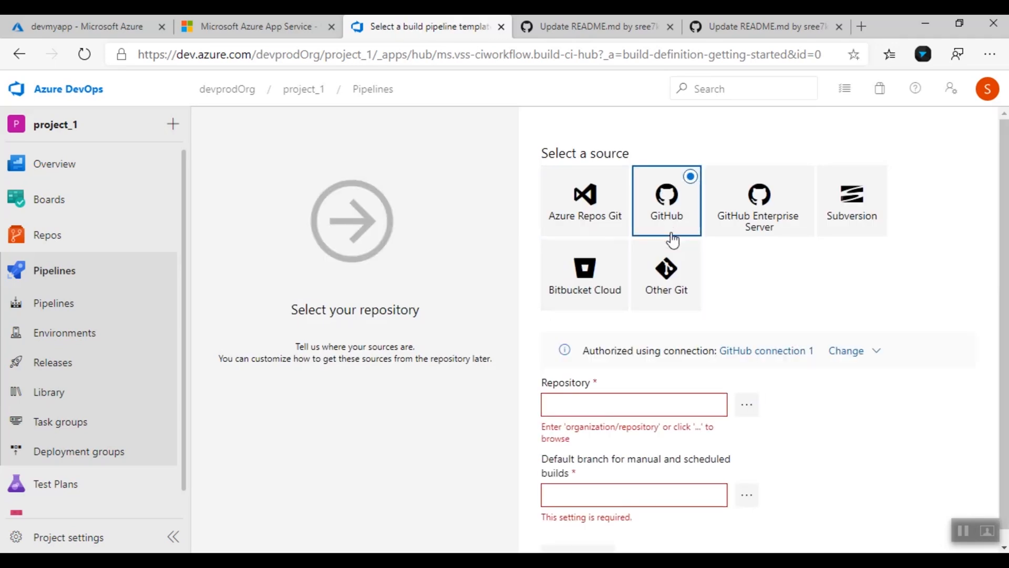
{"action": "left_click", "coordinate": [748, 408]}
{"action": "type", "text": "face"}
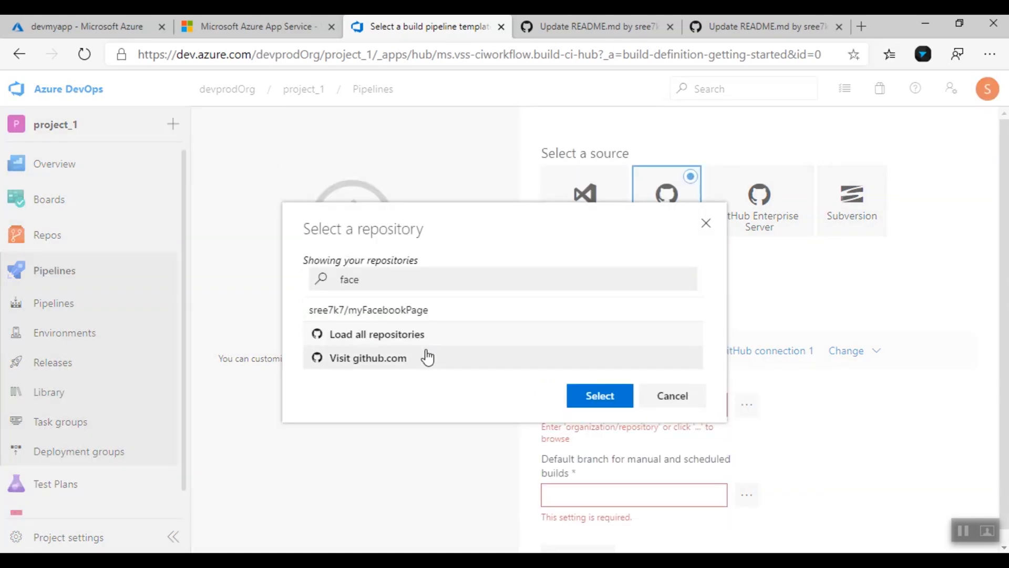
{"action": "left_click", "coordinate": [358, 310]}
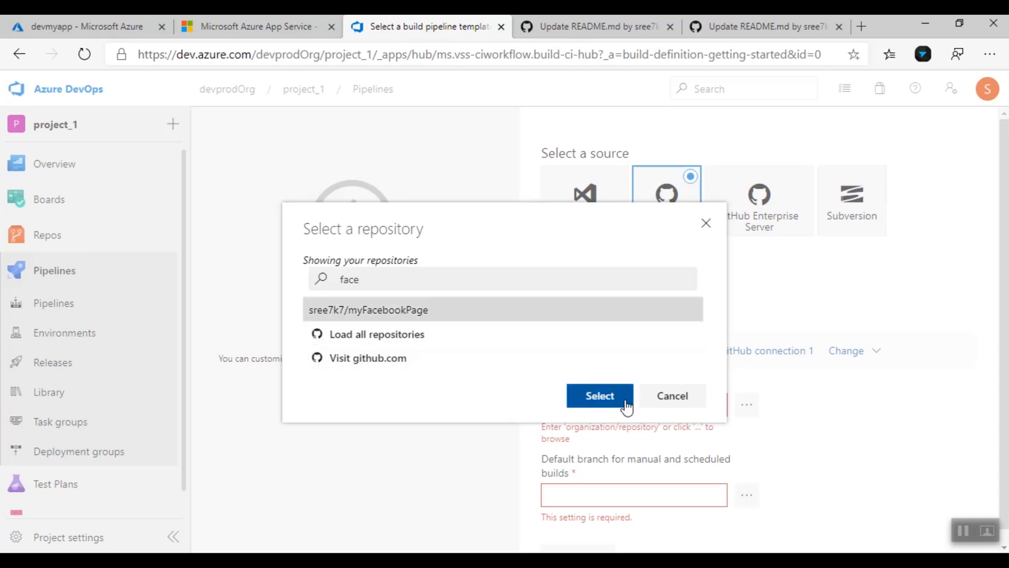
{"action": "left_click", "coordinate": [598, 396]}
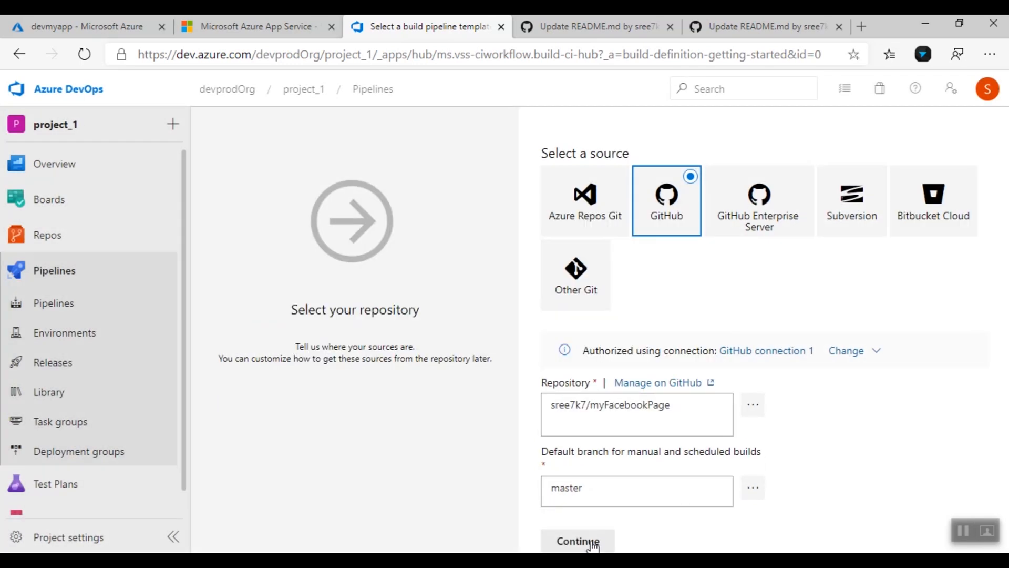
Continue to the templates and apply Node.js With gulp, found by searching 'node'
{"action": "left_click", "coordinate": [592, 541]}
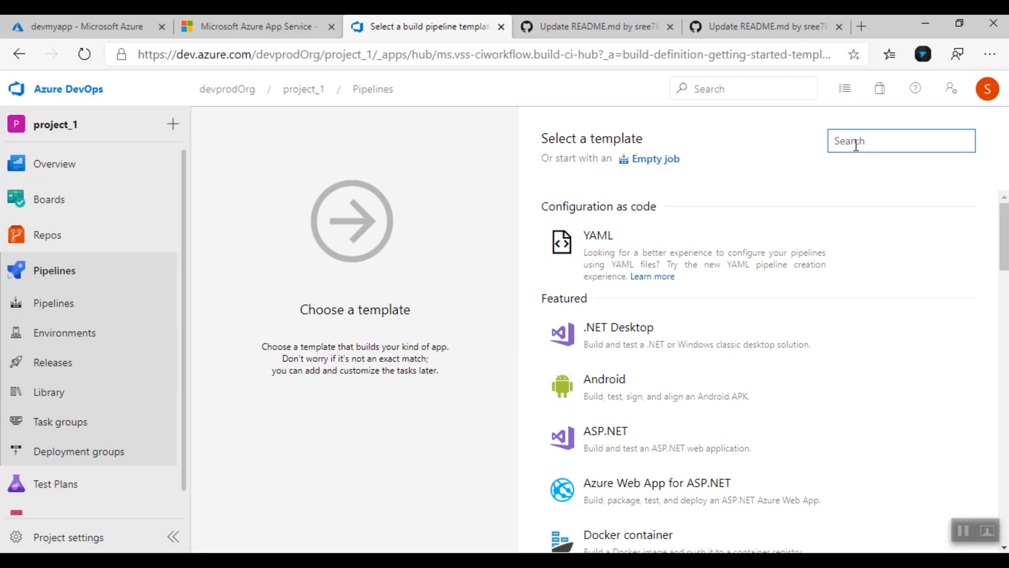
{"action": "type", "text": "node"}
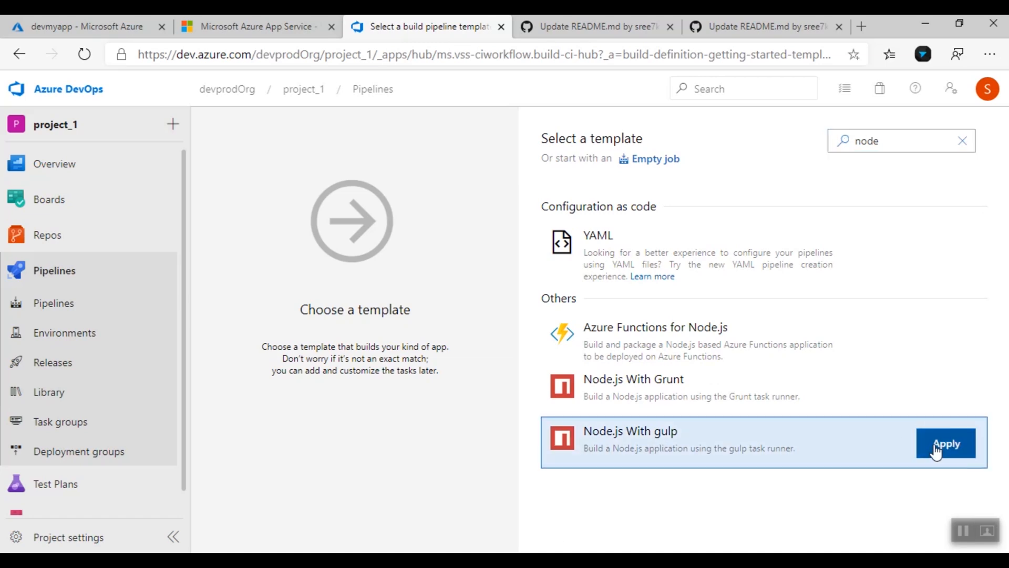
{"action": "left_click", "coordinate": [942, 443]}
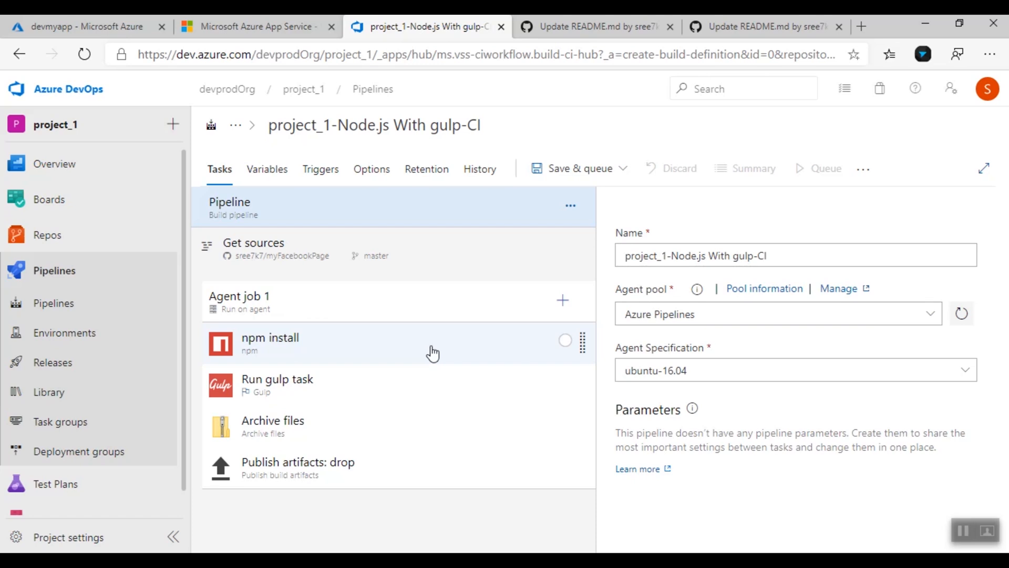
Remove the Run gulp task step and clone the npm install step
{"action": "left_click", "coordinate": [376, 352]}
{"action": "left_click", "coordinate": [500, 395]}
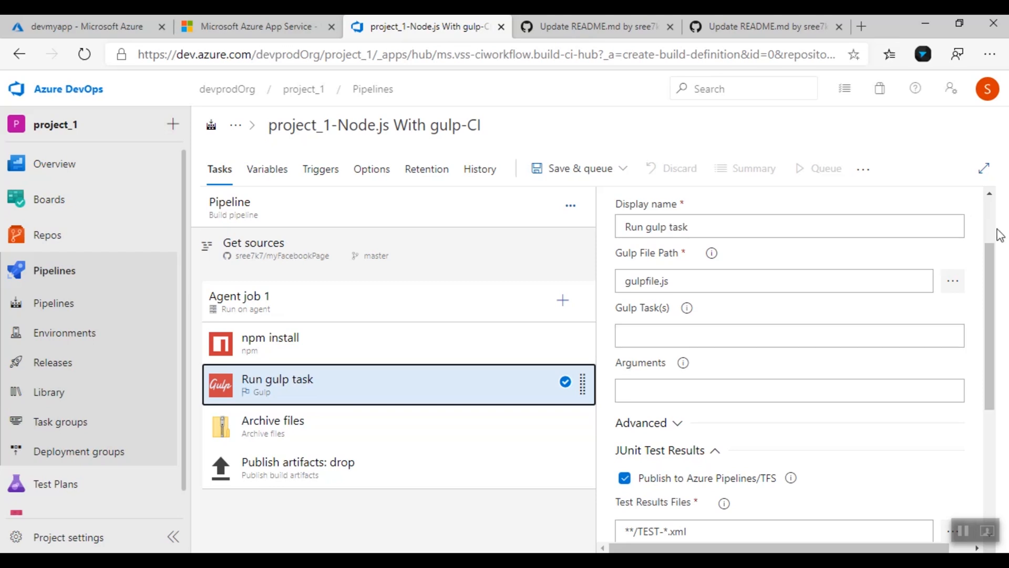
{"action": "scroll", "coordinate": [991, 223], "scroll_direction": "up", "scroll_amount": 2}
{"action": "left_click", "coordinate": [973, 212]}
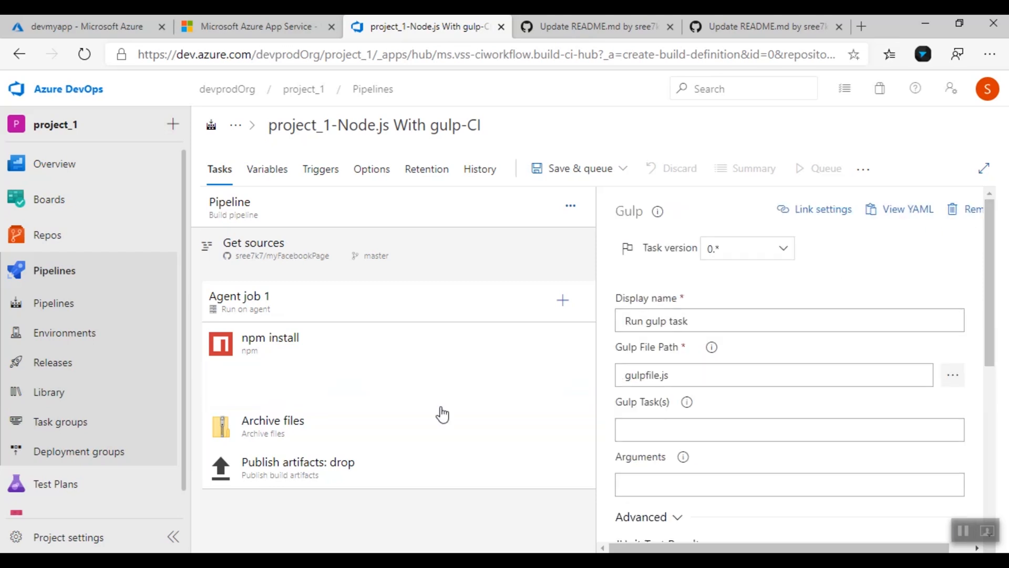
{"action": "right_click", "coordinate": [320, 348]}
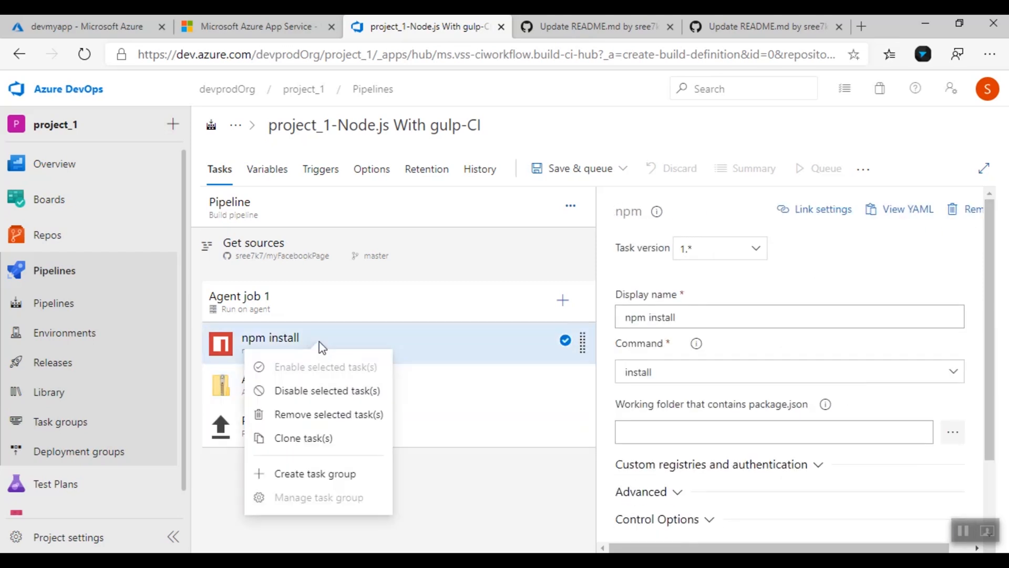
{"action": "left_click", "coordinate": [319, 444]}
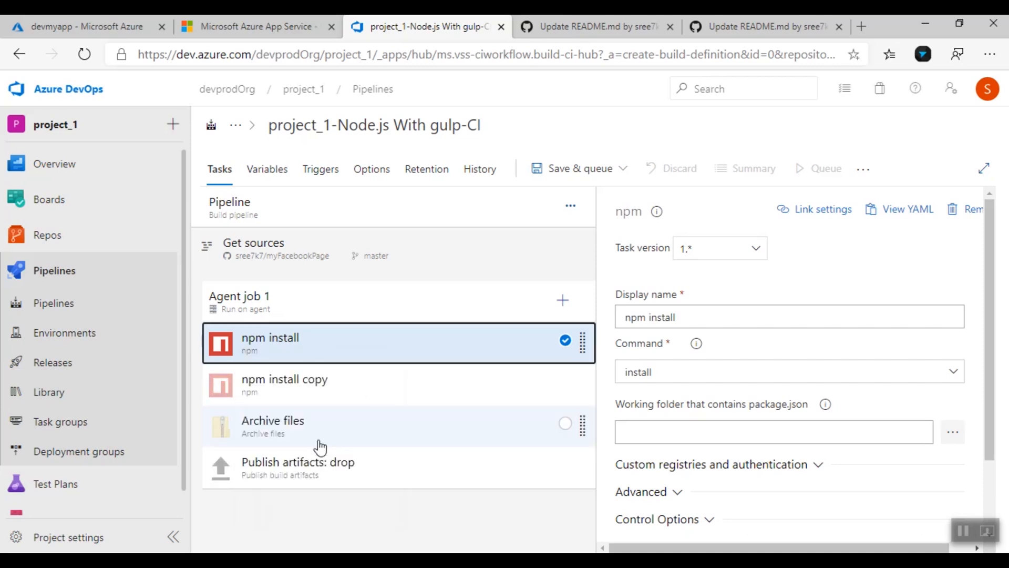
Rename the cloned npm step to npm build
{"action": "left_click", "coordinate": [367, 392]}
{"action": "left_click_drag", "start_coordinate": [712, 317], "coordinate": [652, 319]}
{"action": "key", "text": "BackSpace"}
{"action": "type", "text": "p"}
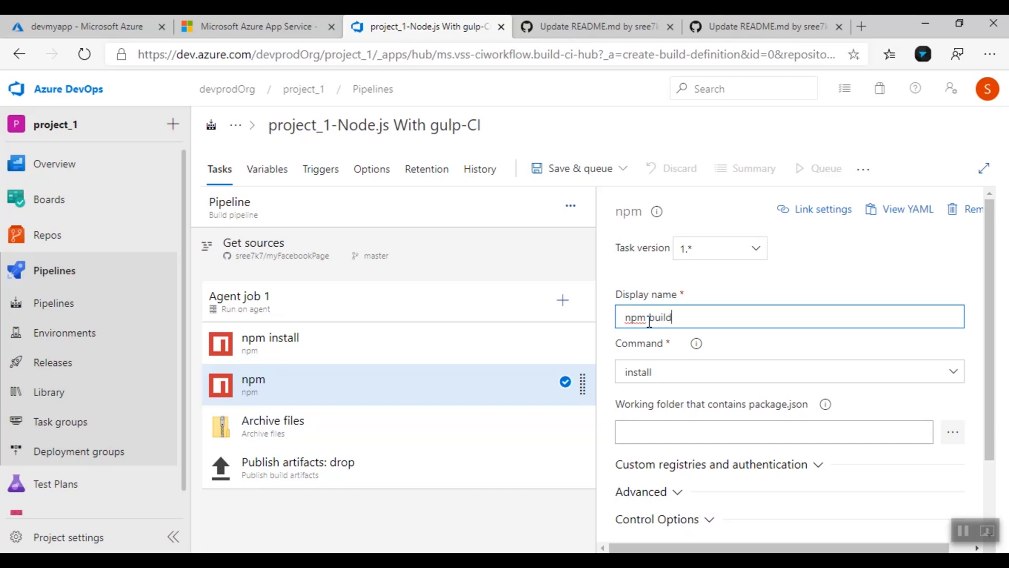
Set the npm build step to a custom command with arguments 'run build'
{"action": "scroll", "coordinate": [904, 432], "scroll_direction": "down", "scroll_amount": 1}
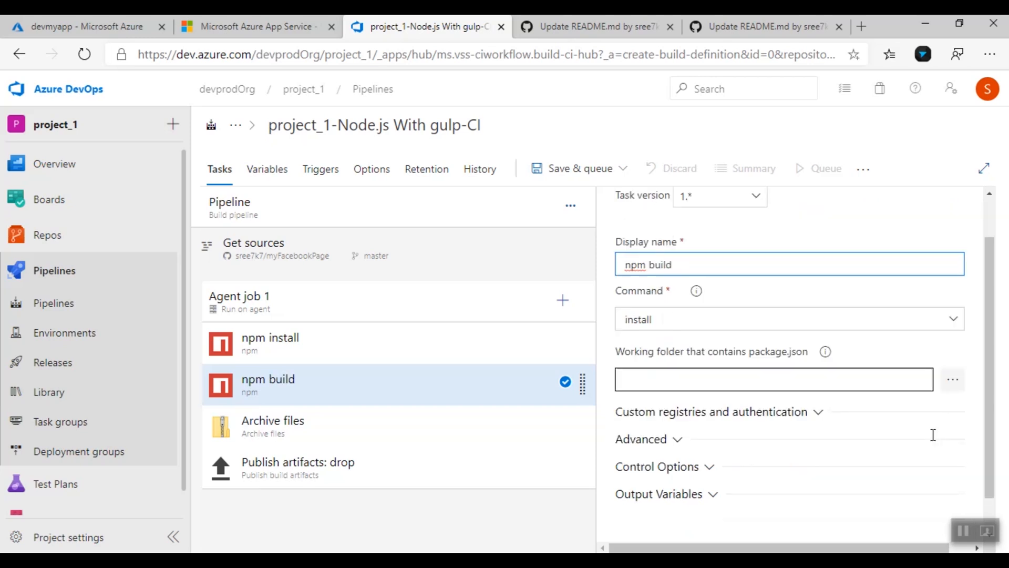
{"action": "left_click", "coordinate": [951, 323]}
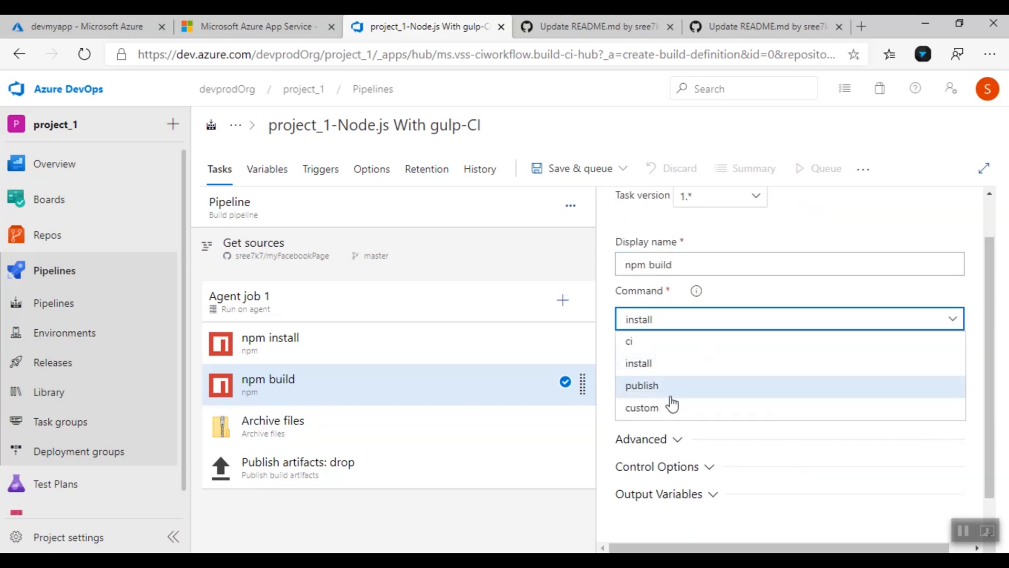
{"action": "left_click", "coordinate": [670, 414]}
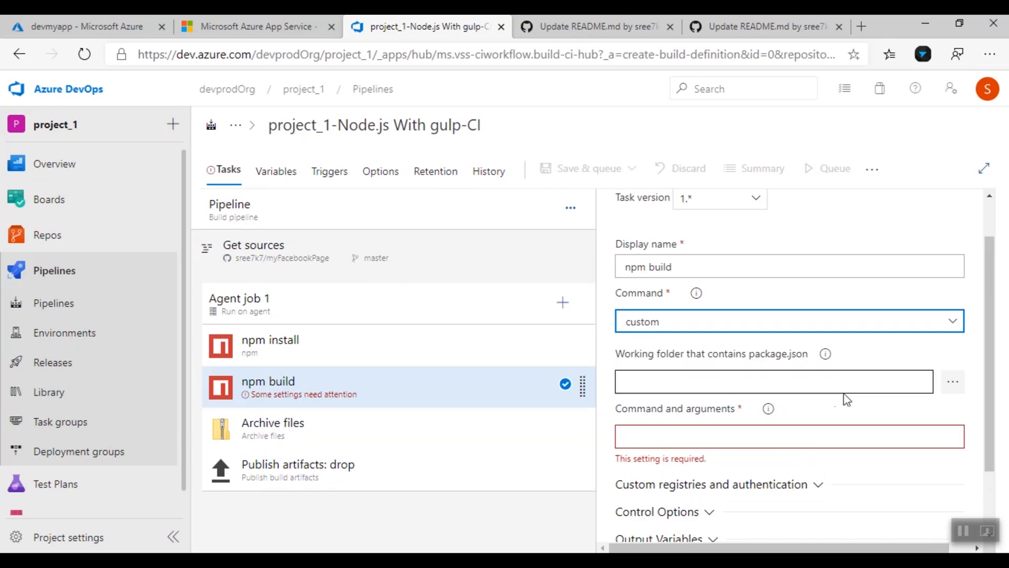
{"action": "scroll", "coordinate": [836, 410], "scroll_direction": "down", "scroll_amount": 1}
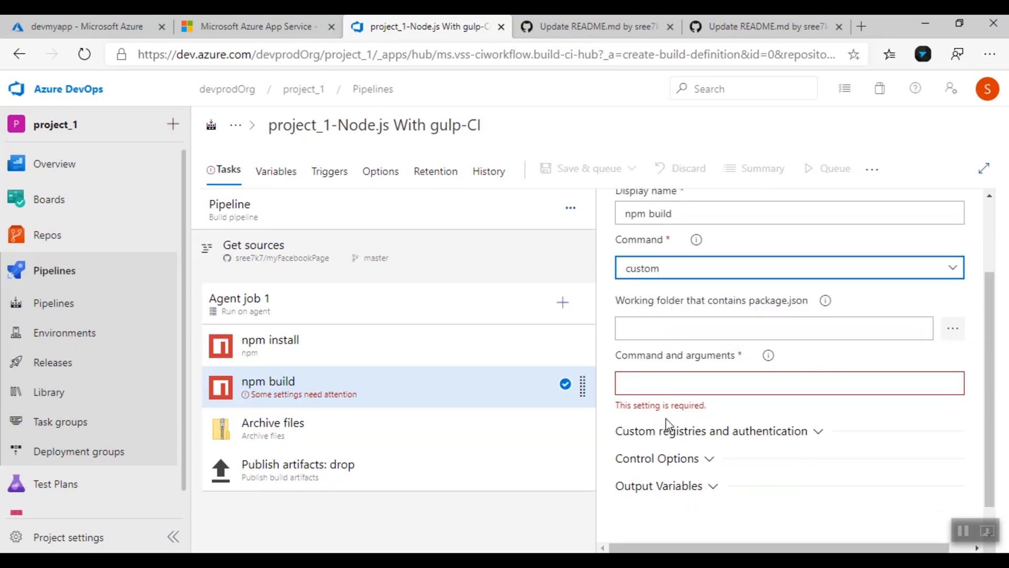
{"action": "left_click", "coordinate": [671, 380]}
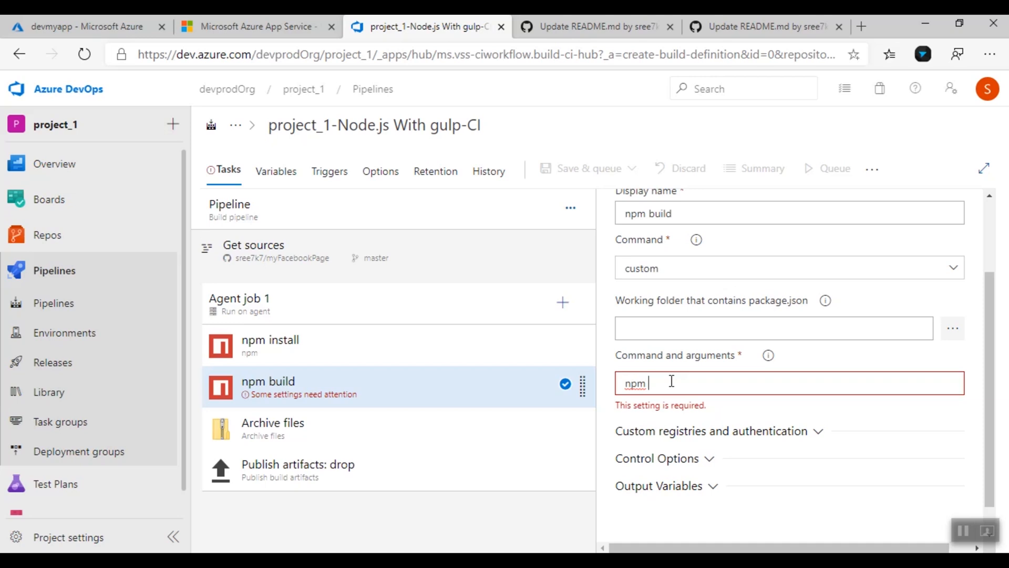
{"action": "type", "text": "uil"}
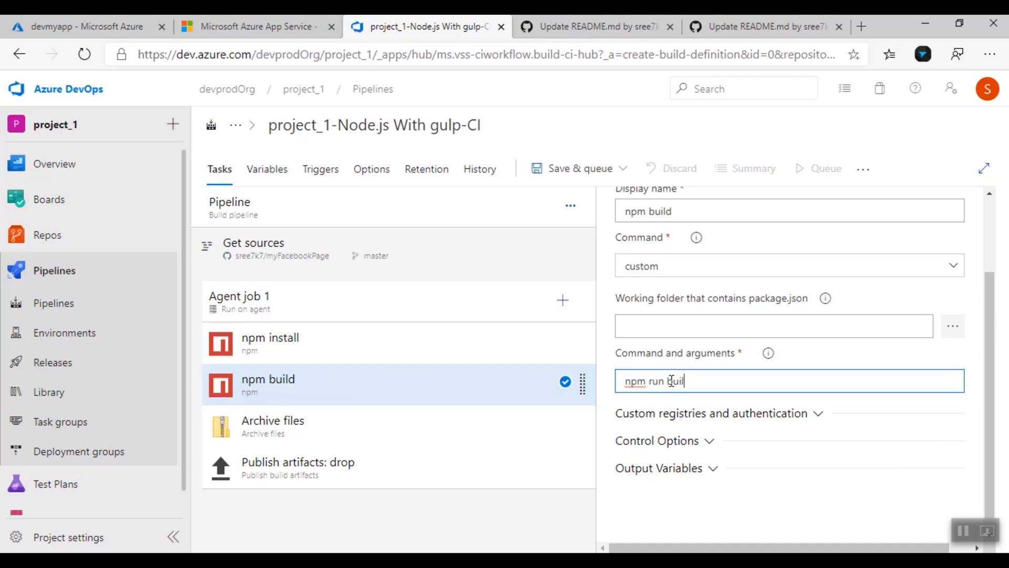
{"action": "key", "text": "Delete"}
{"action": "key", "text": "Delete"}
{"action": "key", "text": "Delete"}
{"action": "key", "text": "Delete"}
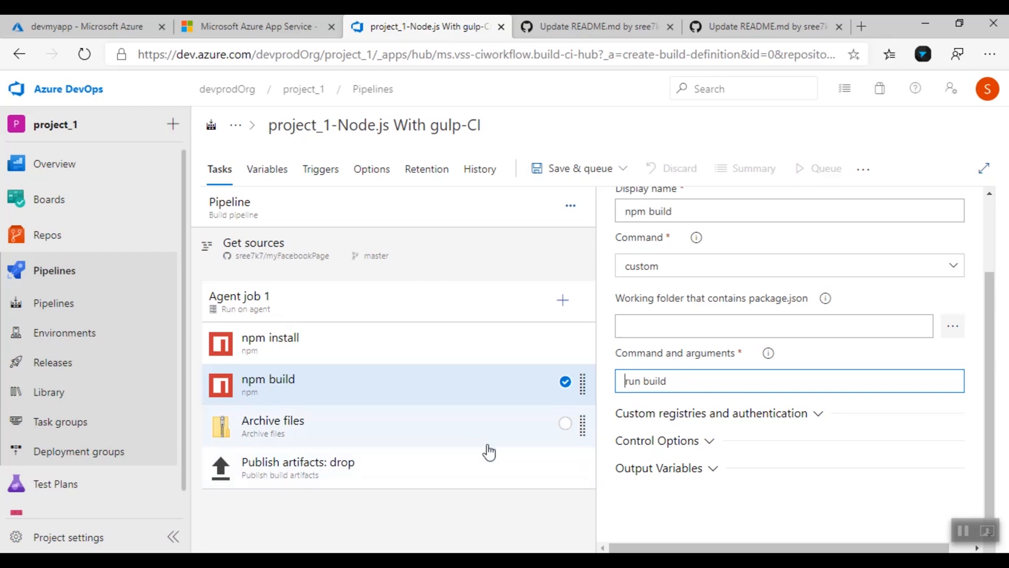
Replace the Archive files task's default root folder with 'dist'
{"action": "left_click", "coordinate": [467, 432]}
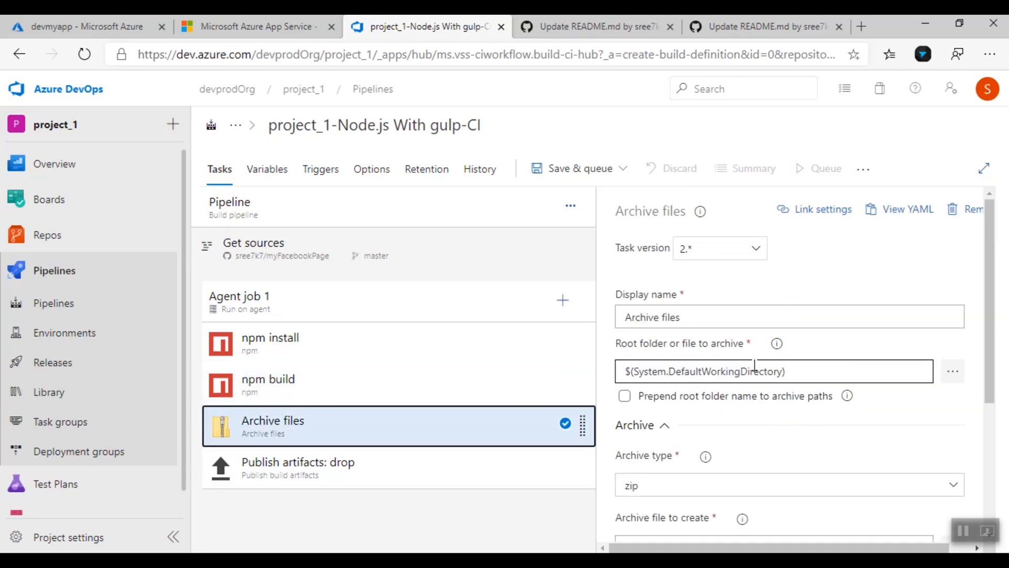
{"action": "left_click_drag", "start_coordinate": [813, 371], "coordinate": [624, 374]}
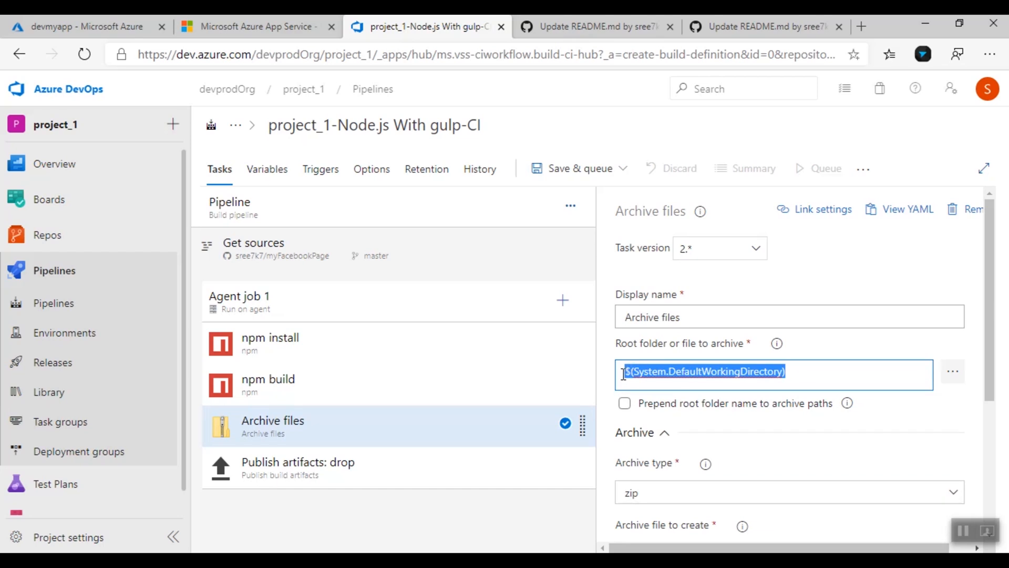
{"action": "key", "text": "BackSpace"}
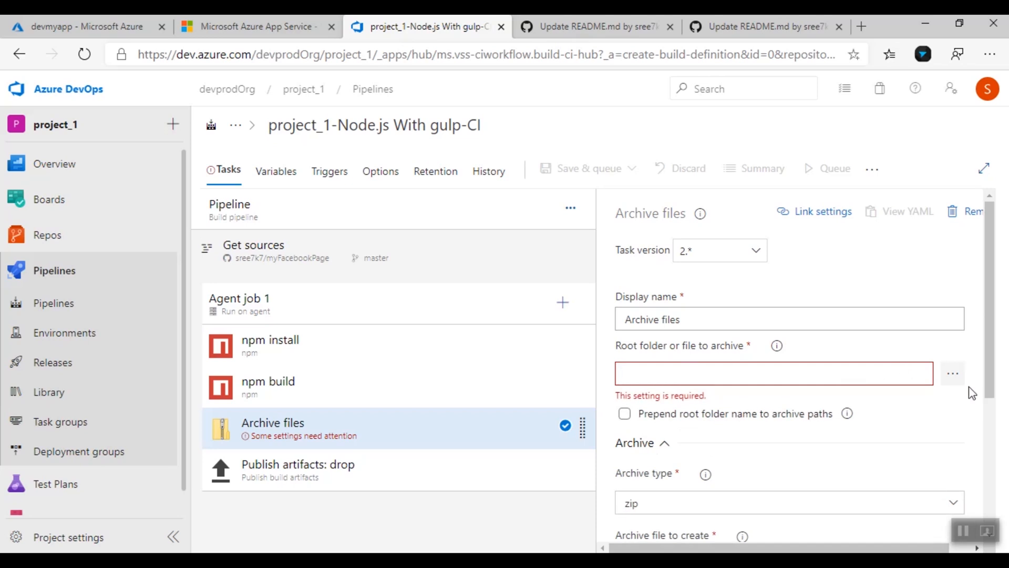
{"action": "left_click", "coordinate": [961, 385]}
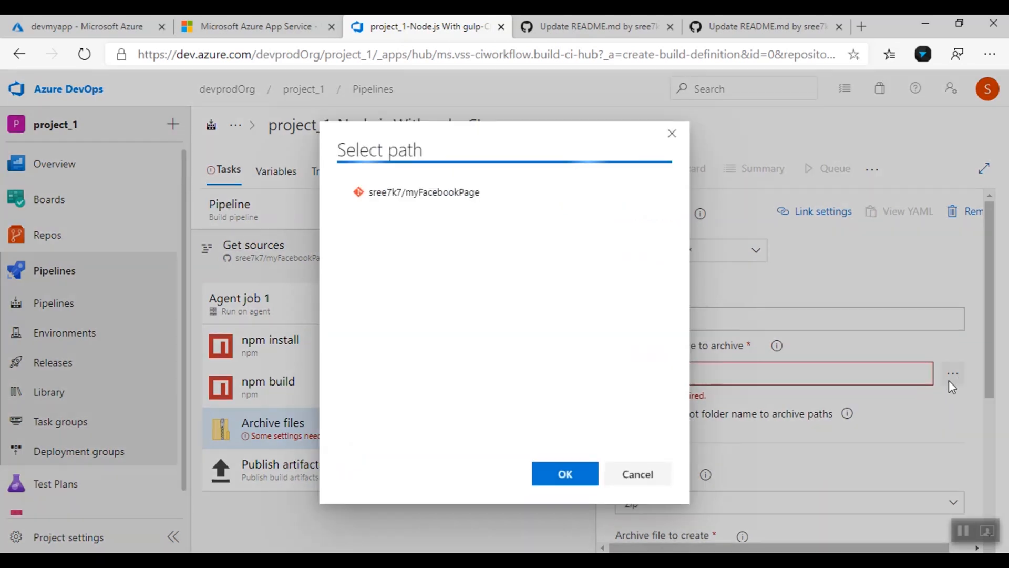
{"action": "left_click", "coordinate": [672, 149]}
{"action": "left_click", "coordinate": [677, 378]}
{"action": "type", "text": "dist"}
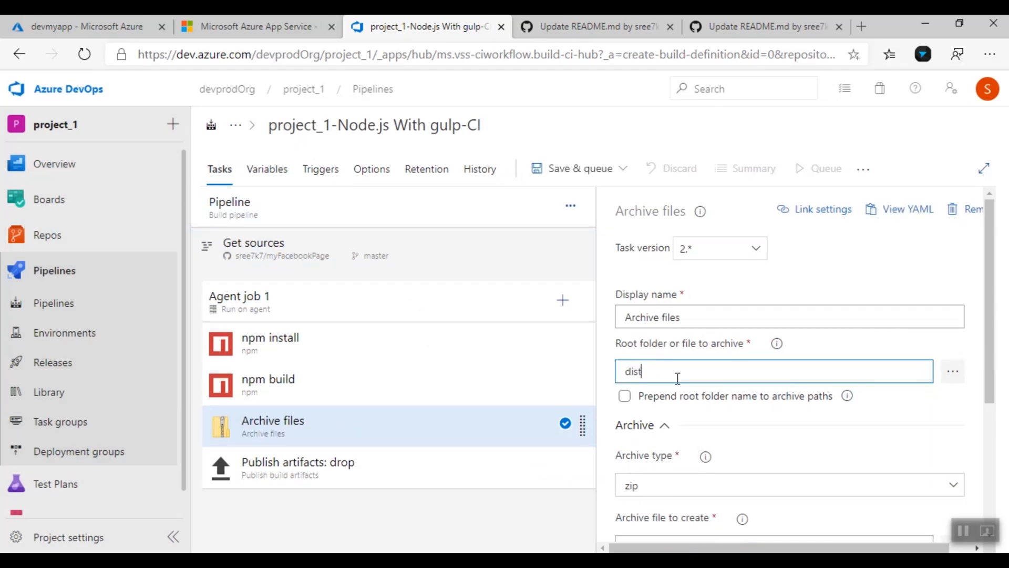
{"action": "scroll", "coordinate": [816, 439], "scroll_direction": "down", "scroll_amount": 4}
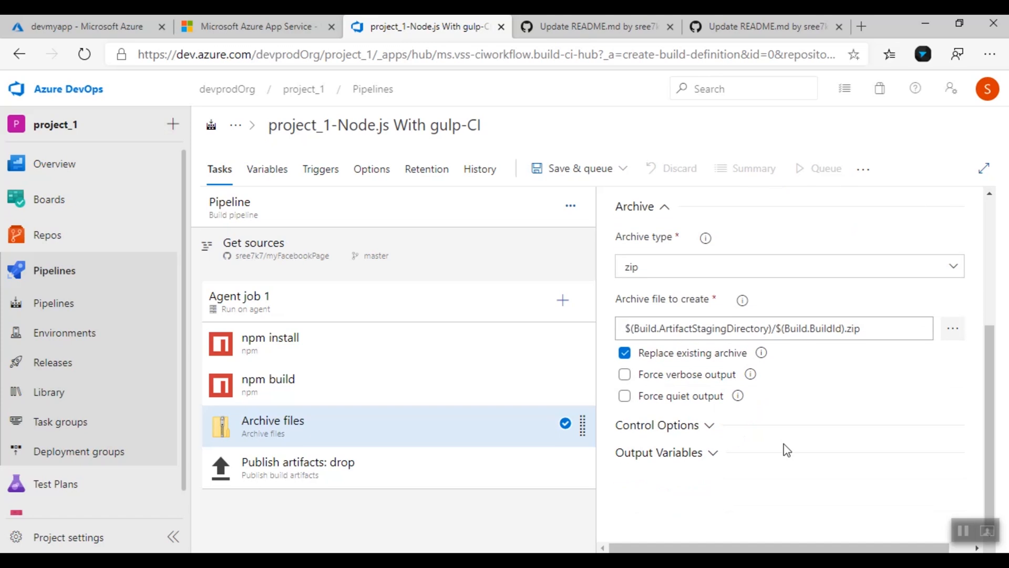
Enable continuous integration with the master branch filter in Triggers, then choose Save & queue
{"action": "left_click", "coordinate": [321, 171]}
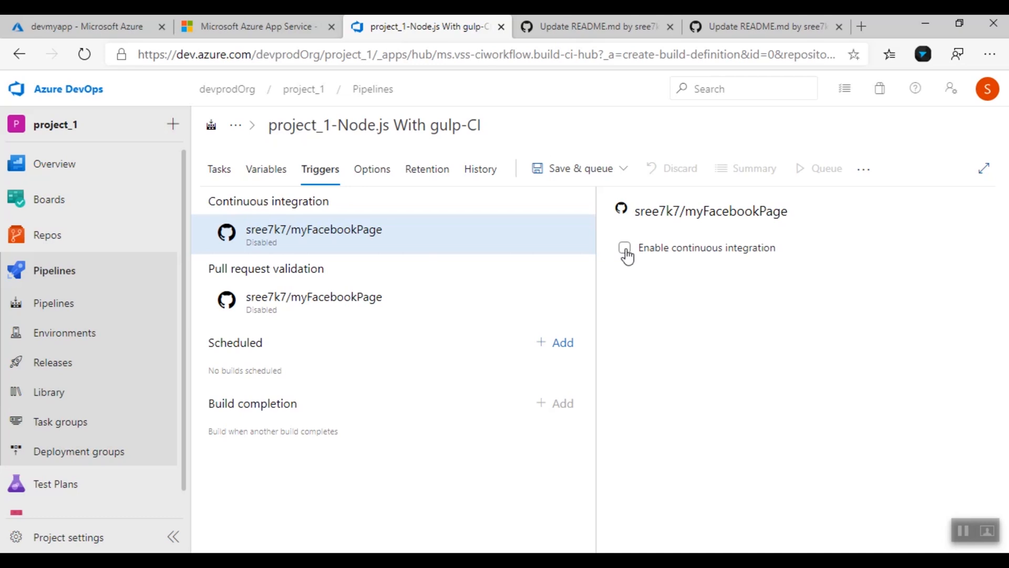
{"action": "left_click", "coordinate": [626, 249]}
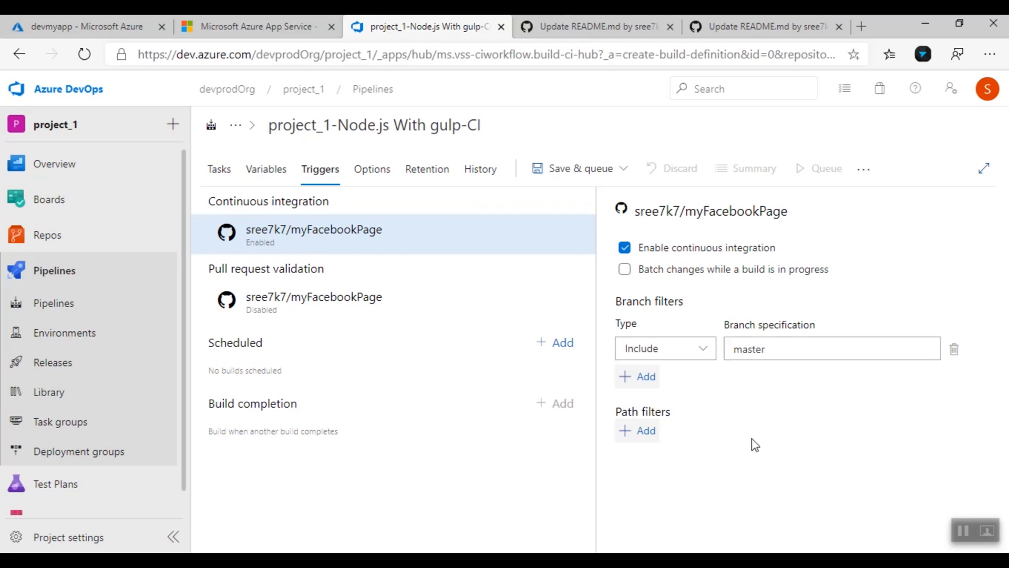
{"action": "left_click", "coordinate": [603, 169]}
{"action": "left_click", "coordinate": [585, 201]}
Save and run build #20200130.1, review its checkout and npm install logs, then go to Releases
{"action": "left_click", "coordinate": [927, 526]}
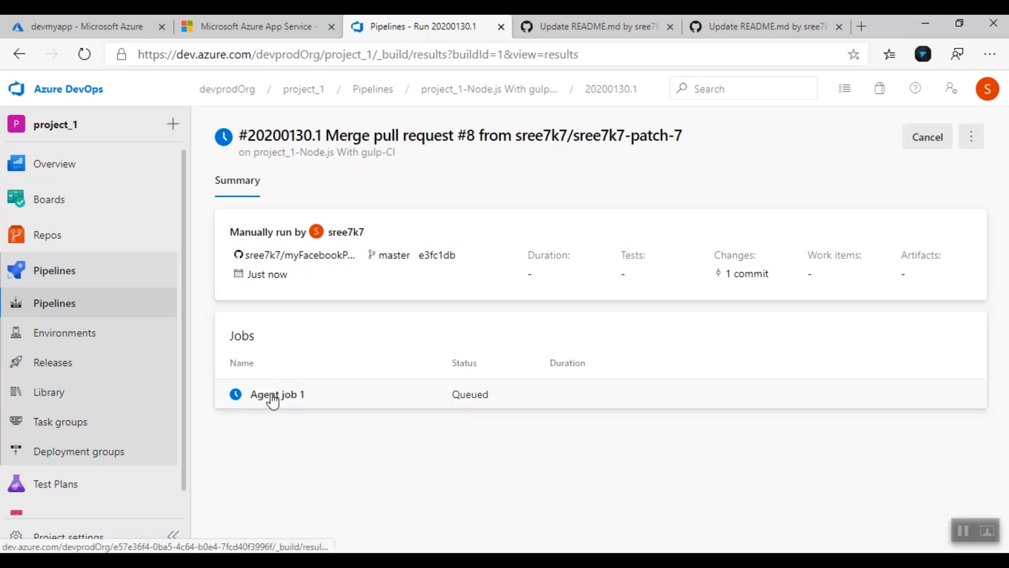
{"action": "left_click", "coordinate": [273, 398]}
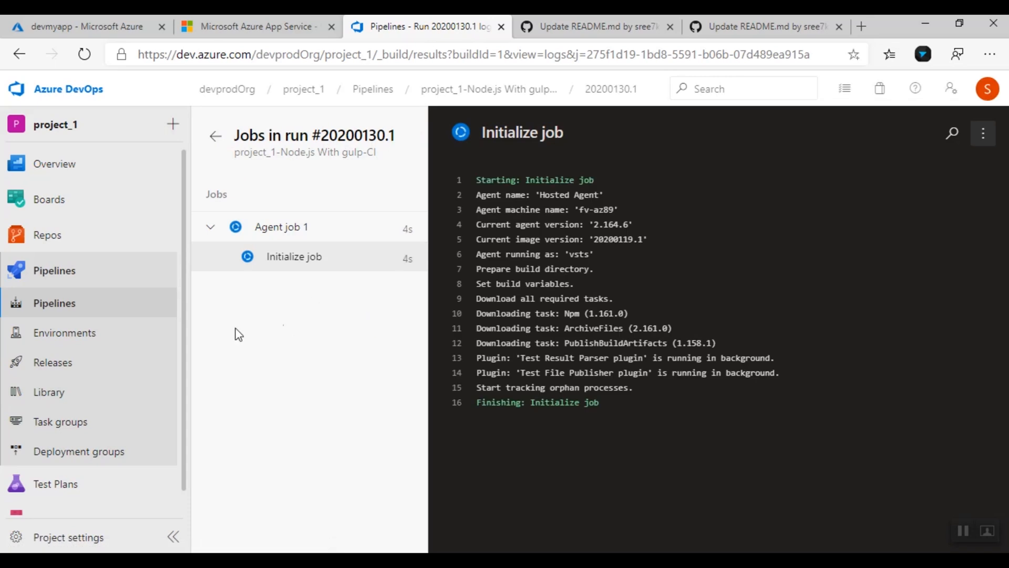
{"action": "left_click", "coordinate": [349, 293]}
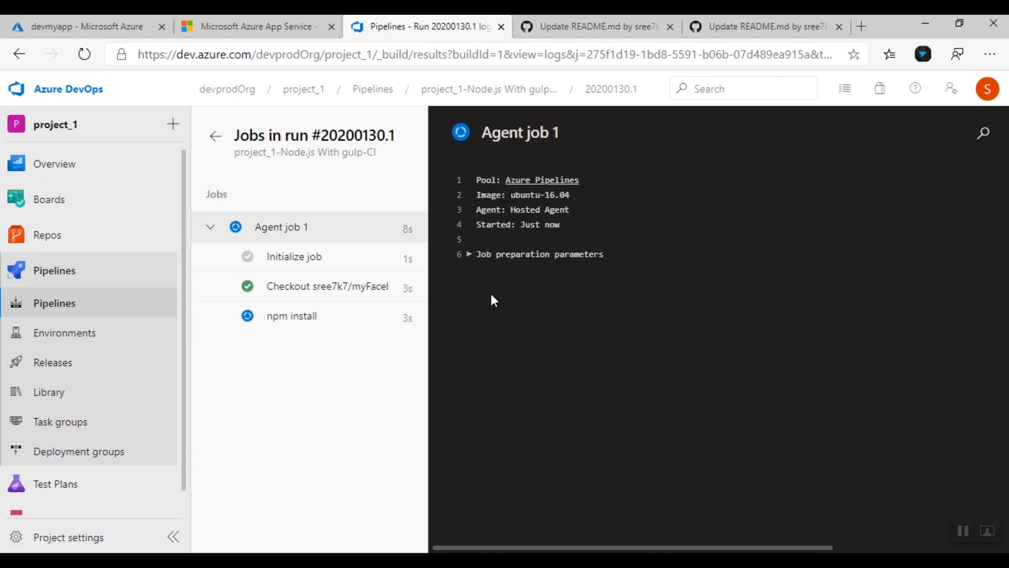
{"action": "left_click", "coordinate": [316, 315]}
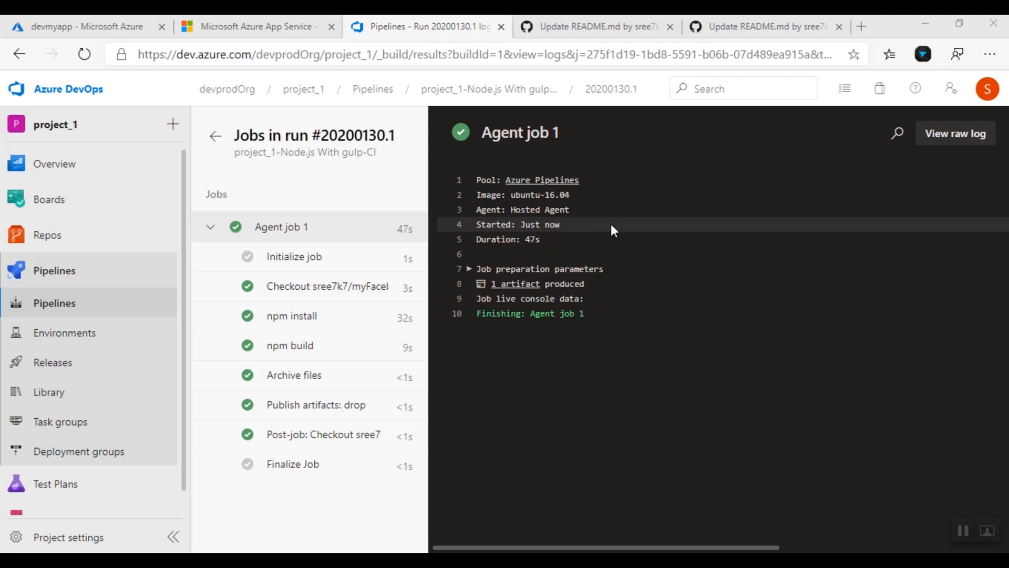
{"action": "left_click", "coordinate": [215, 136]}
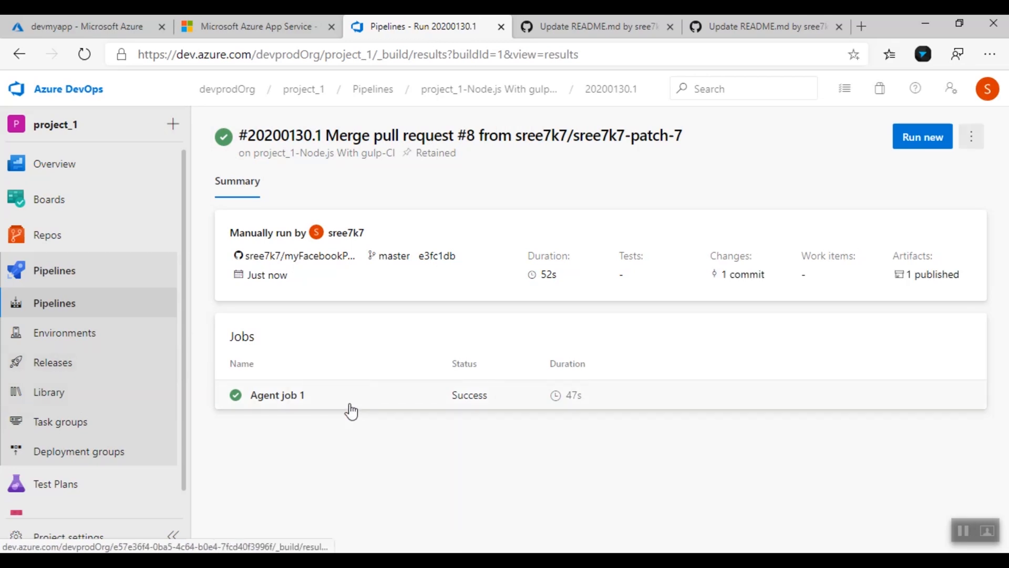
{"action": "left_click", "coordinate": [102, 372]}
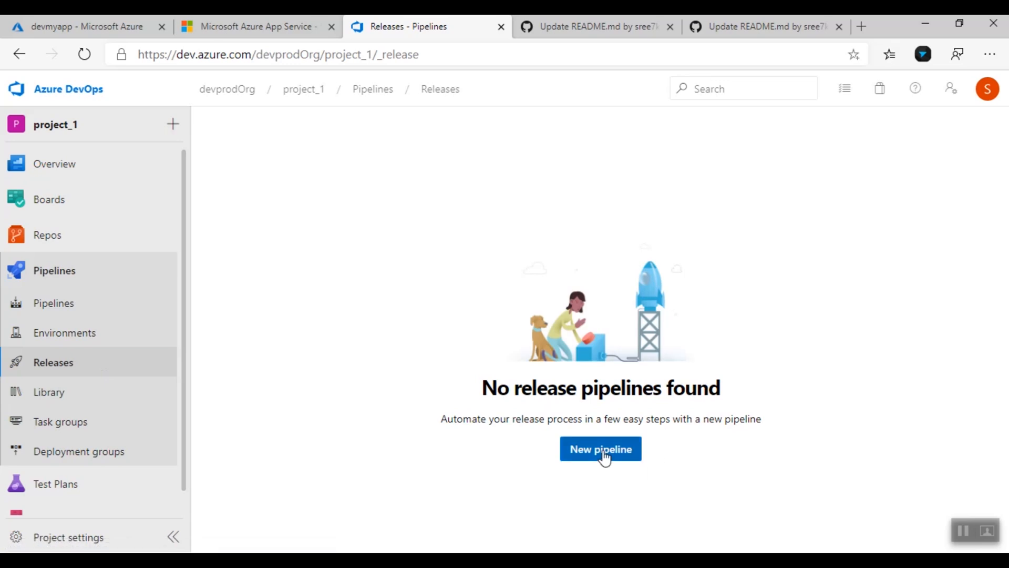
Create a new release pipeline with Stage 1 from the Azure App Service deployment template
{"action": "left_click", "coordinate": [603, 451]}
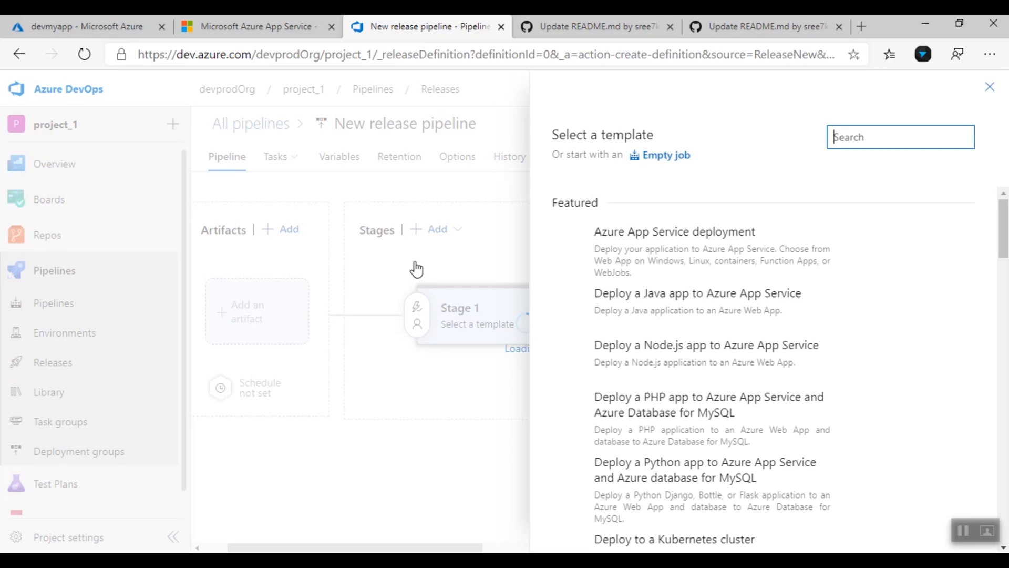
{"action": "mouse_move", "coordinate": [692, 219]}
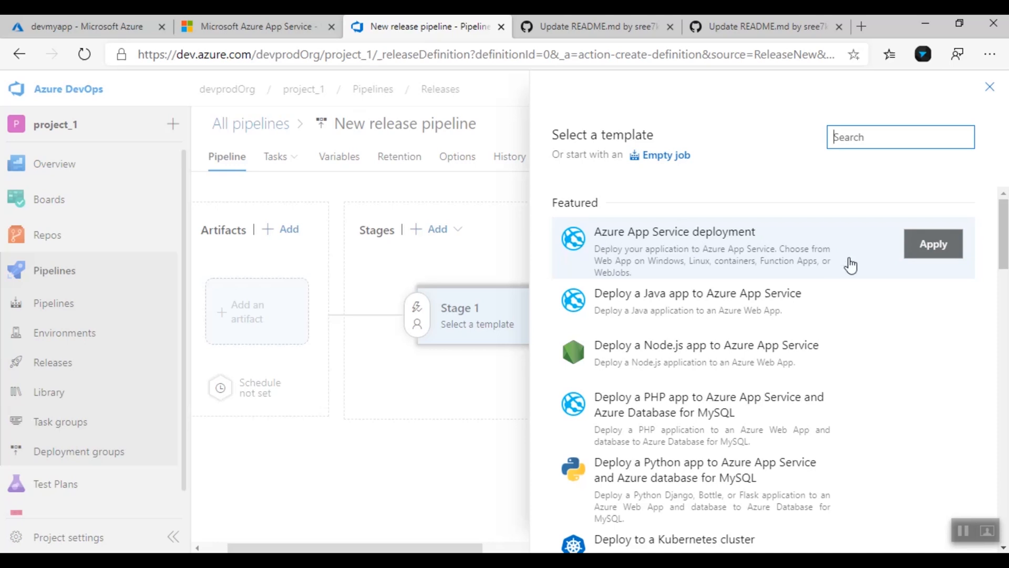
{"action": "left_click", "coordinate": [926, 247]}
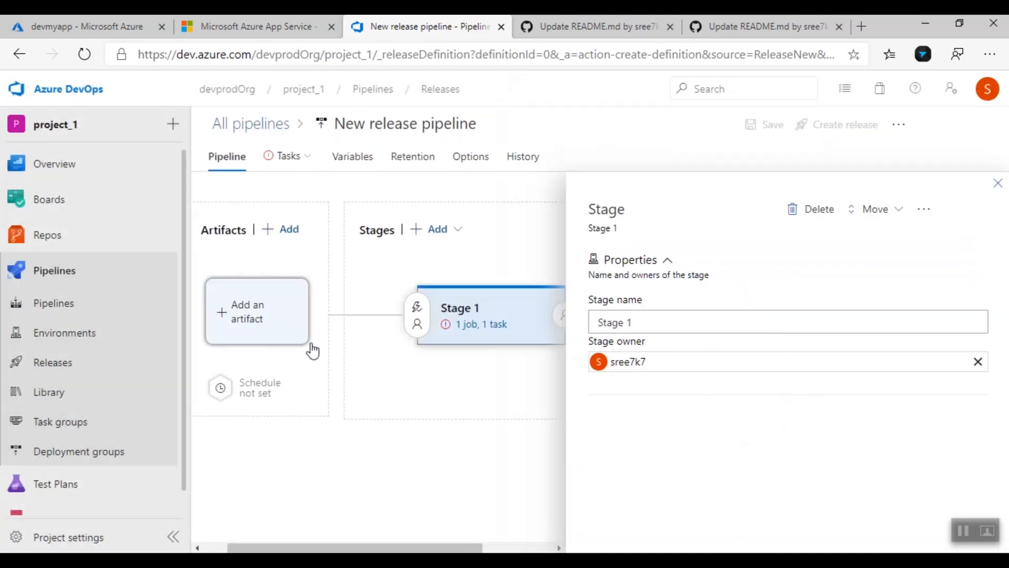
{"action": "left_click", "coordinate": [998, 183]}
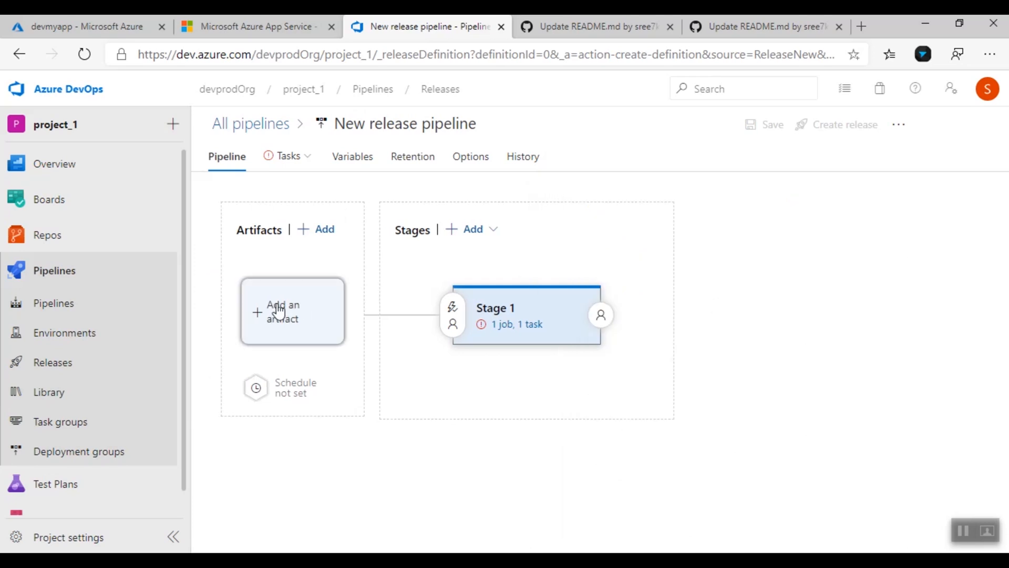
Add the project_1-Node.js With gulp-CI build as the release artifact, version Latest
{"action": "left_click", "coordinate": [291, 328]}
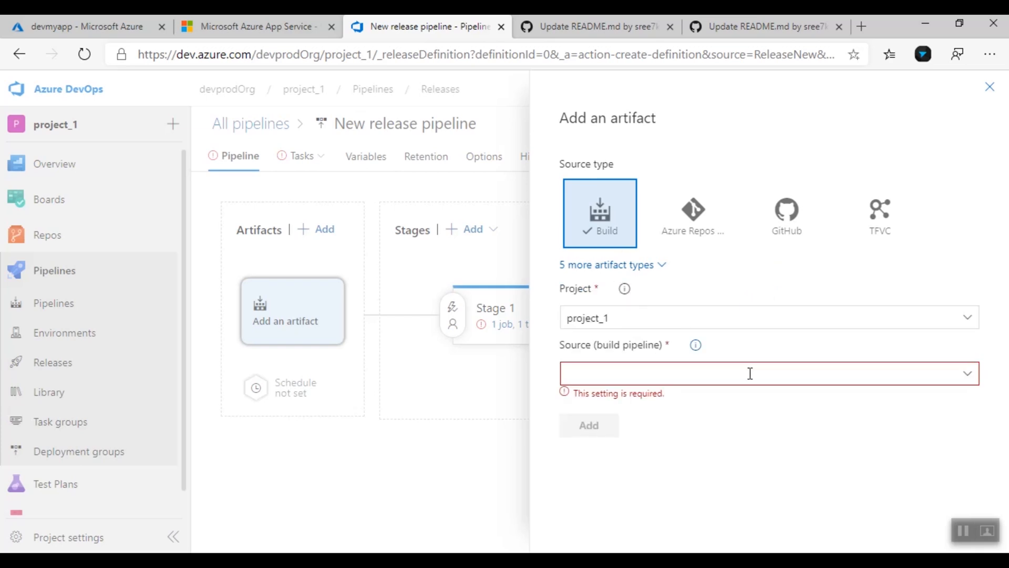
{"action": "left_click", "coordinate": [966, 374]}
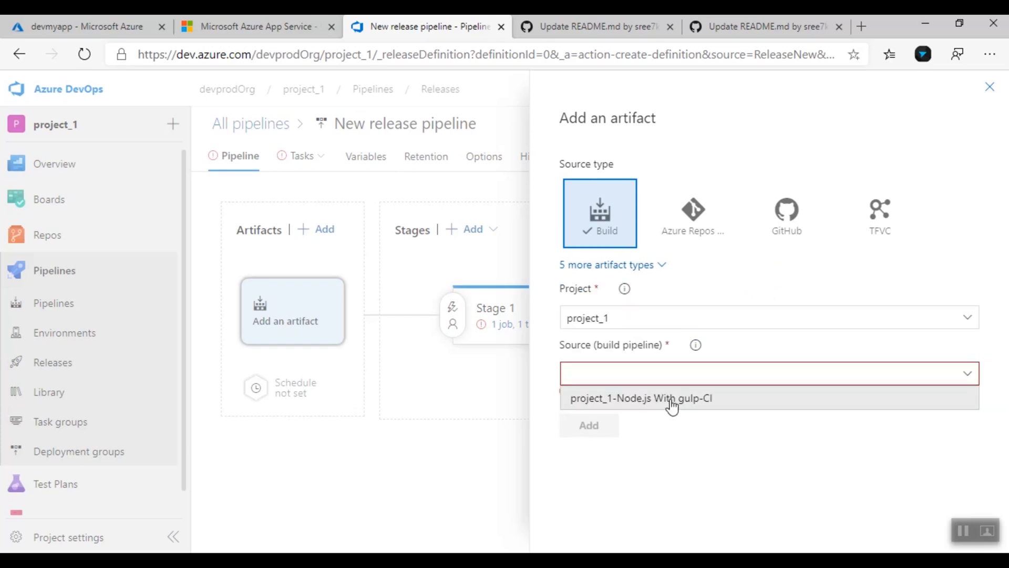
{"action": "left_click", "coordinate": [670, 398]}
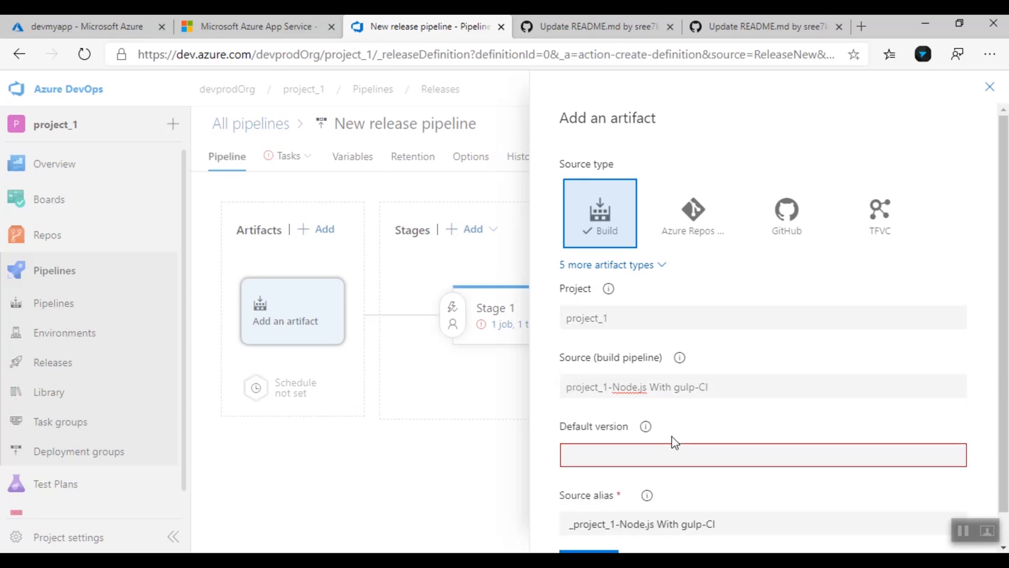
{"action": "scroll", "coordinate": [676, 439], "scroll_direction": "down", "scroll_amount": 1}
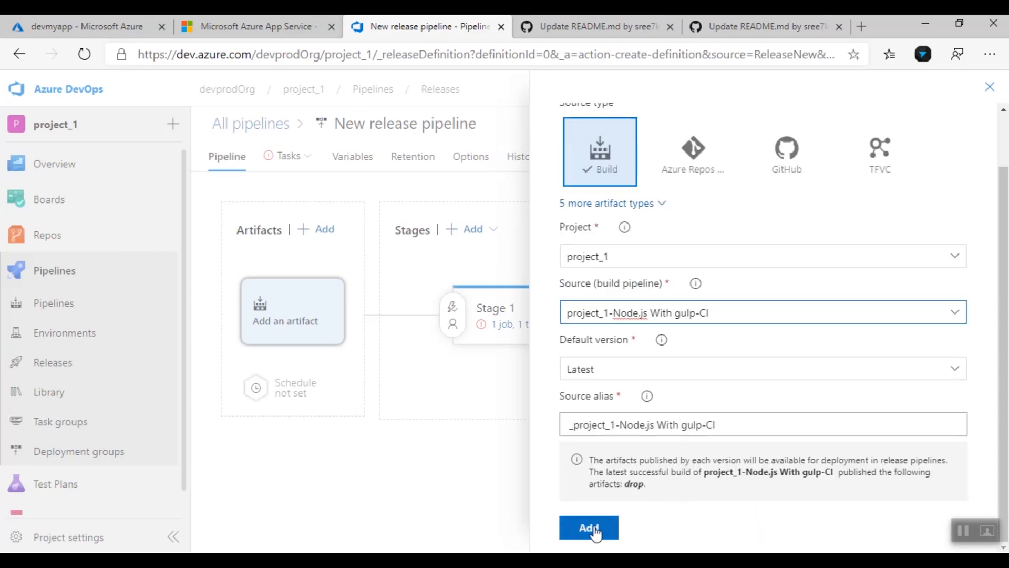
{"action": "left_click", "coordinate": [594, 530]}
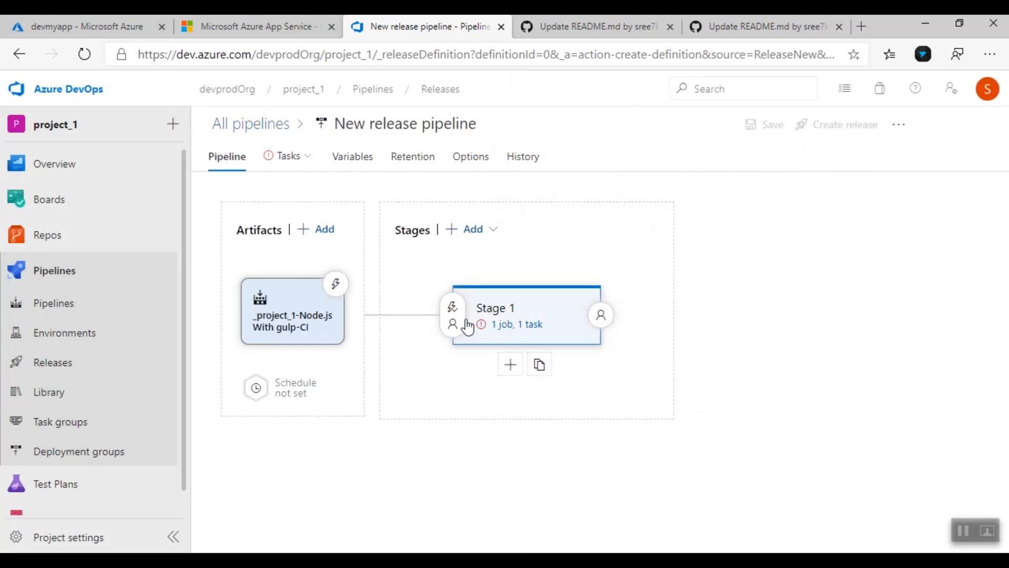
Turn on the artifact's continuous deployment trigger with a build branch filter including master
{"action": "left_click", "coordinate": [335, 286]}
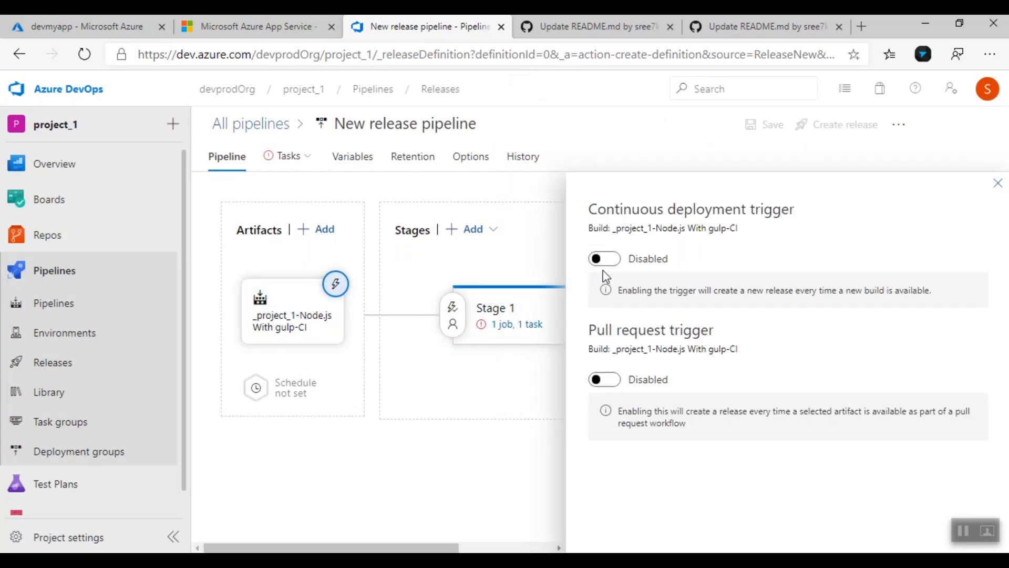
{"action": "left_click_drag", "start_coordinate": [592, 213], "coordinate": [788, 211]}
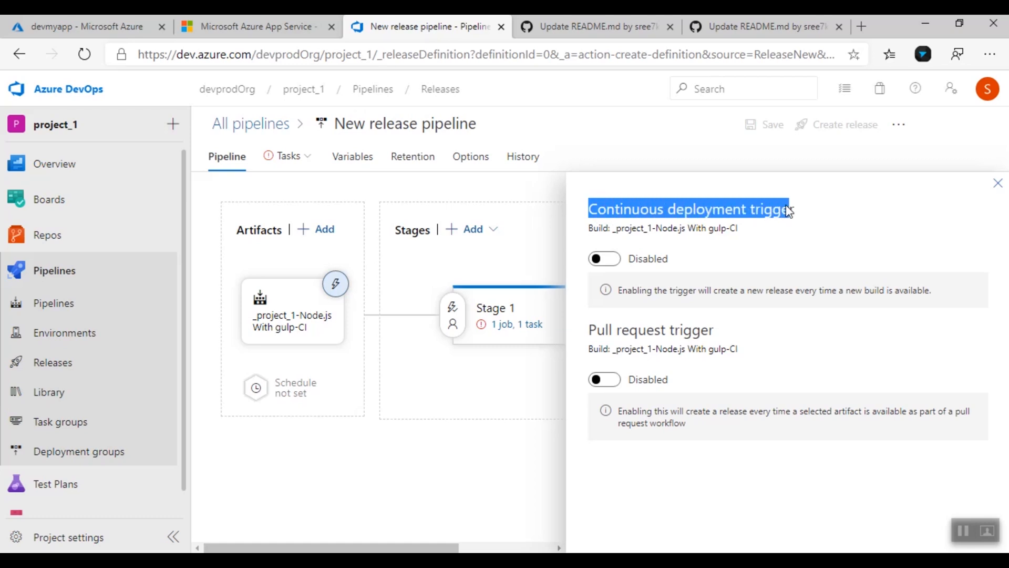
{"action": "left_click", "coordinate": [614, 260]}
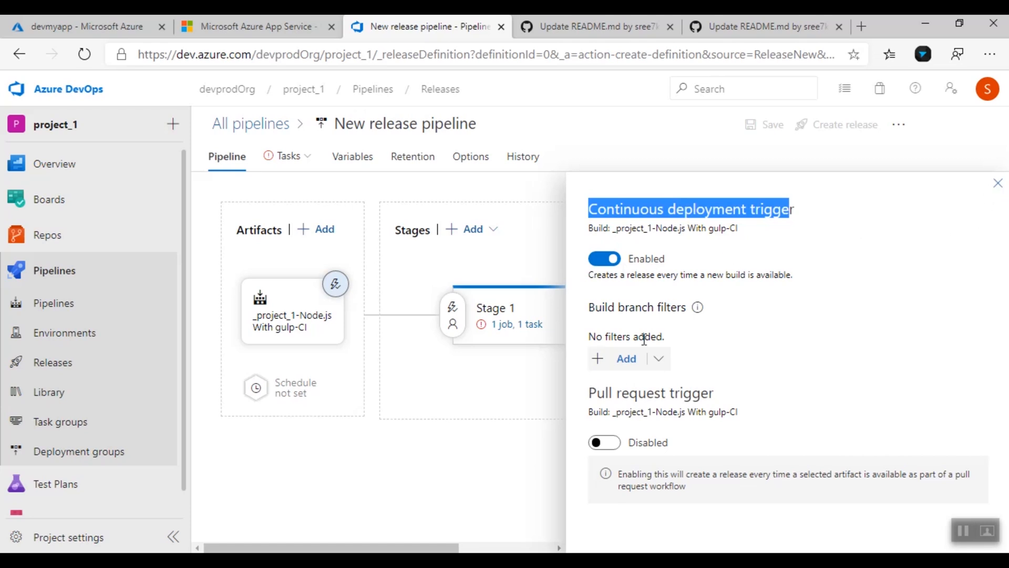
{"action": "left_click", "coordinate": [624, 359]}
{"action": "left_click", "coordinate": [801, 371]}
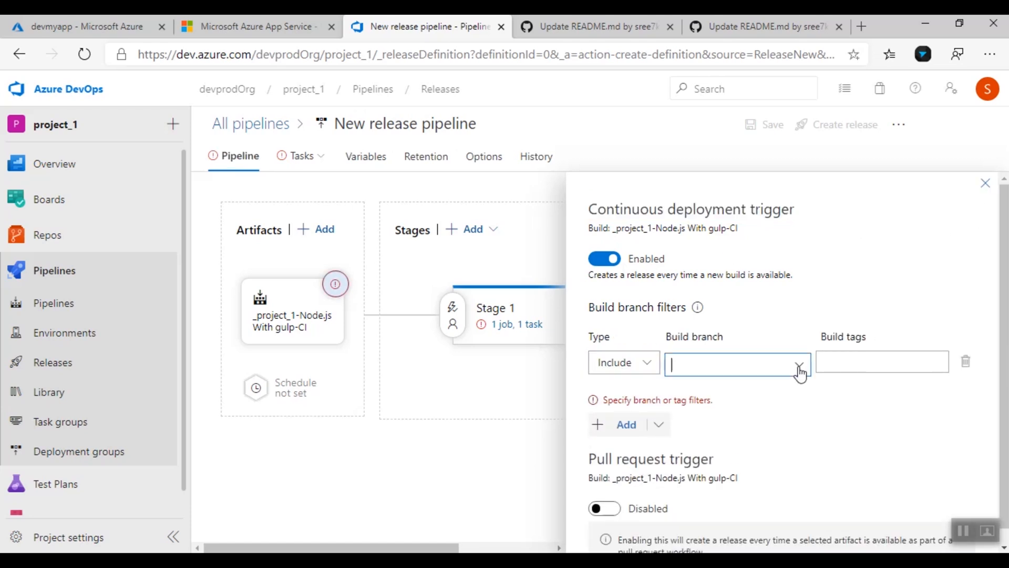
{"action": "left_click", "coordinate": [735, 195]}
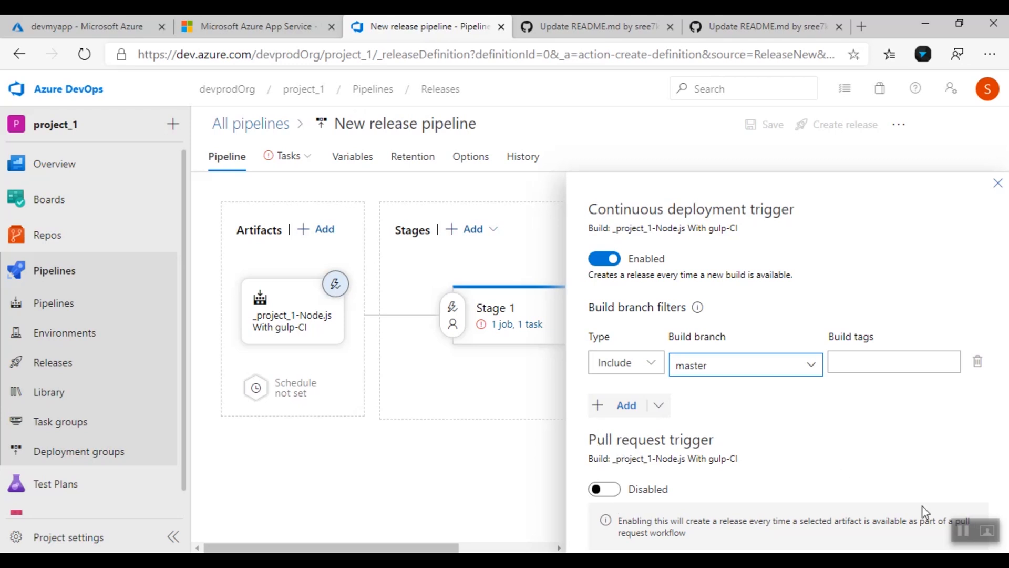
{"action": "left_click", "coordinate": [998, 188]}
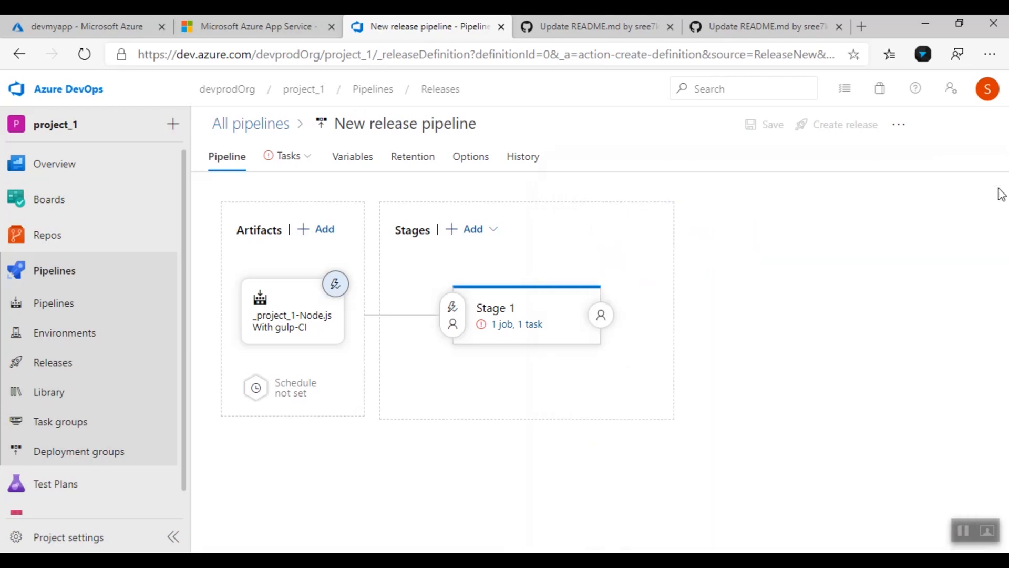
Authorize the Pay-As-You-Go subscription for Stage 1 by signing in with the account e-mail, then target devmyapp
{"action": "left_click", "coordinate": [500, 328]}
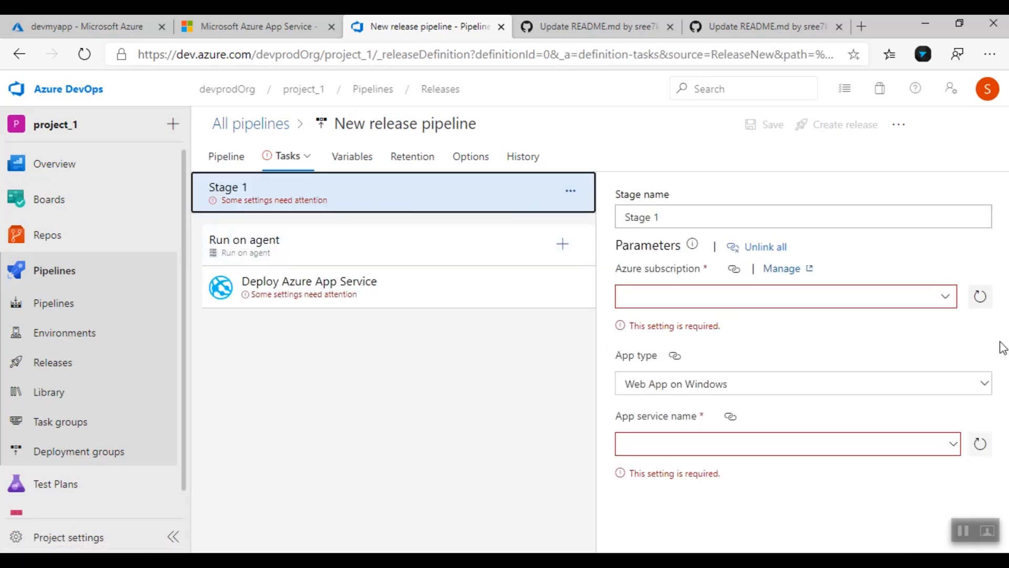
{"action": "left_click", "coordinate": [945, 297]}
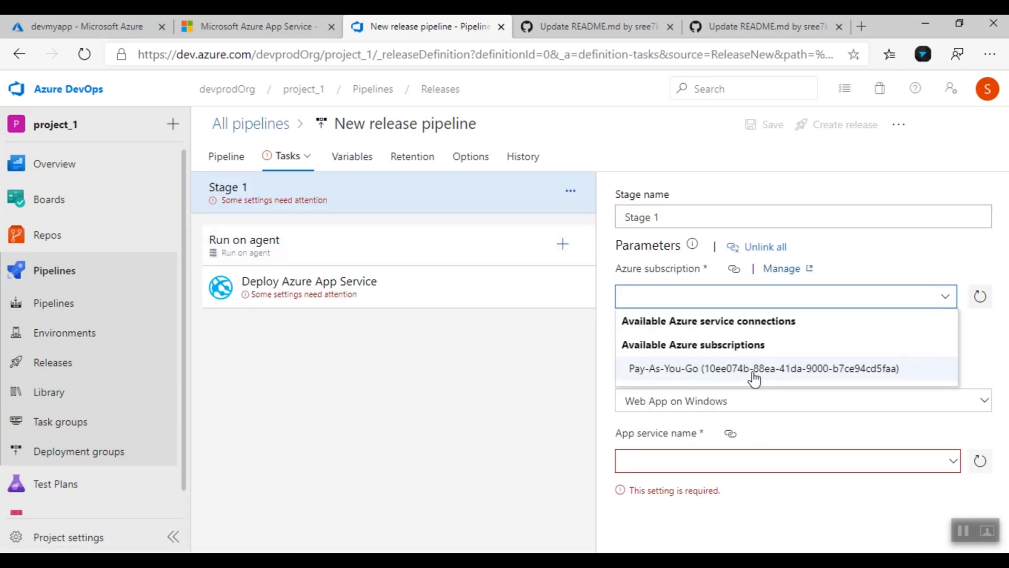
{"action": "left_click", "coordinate": [885, 374]}
{"action": "left_click", "coordinate": [894, 300]}
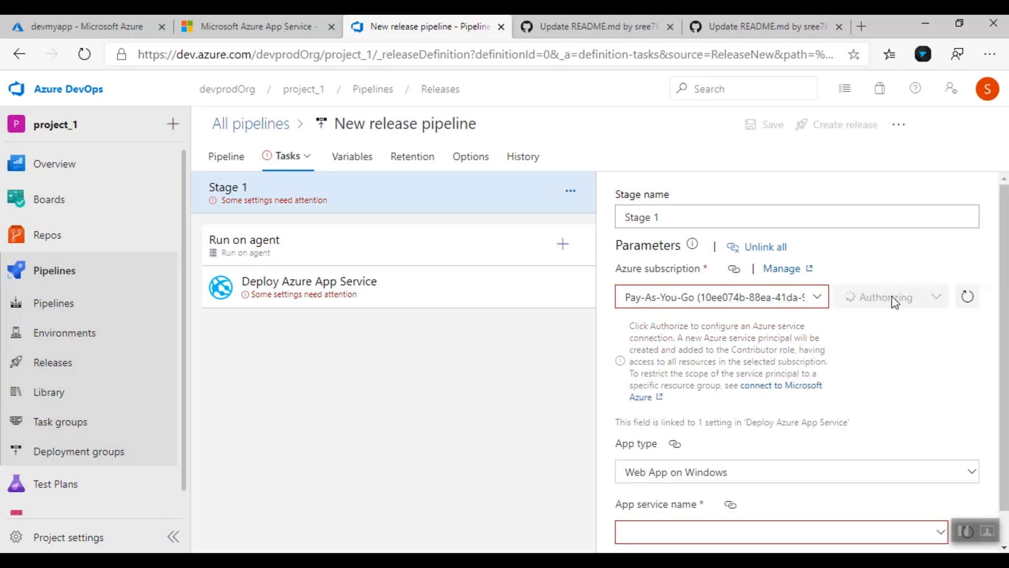
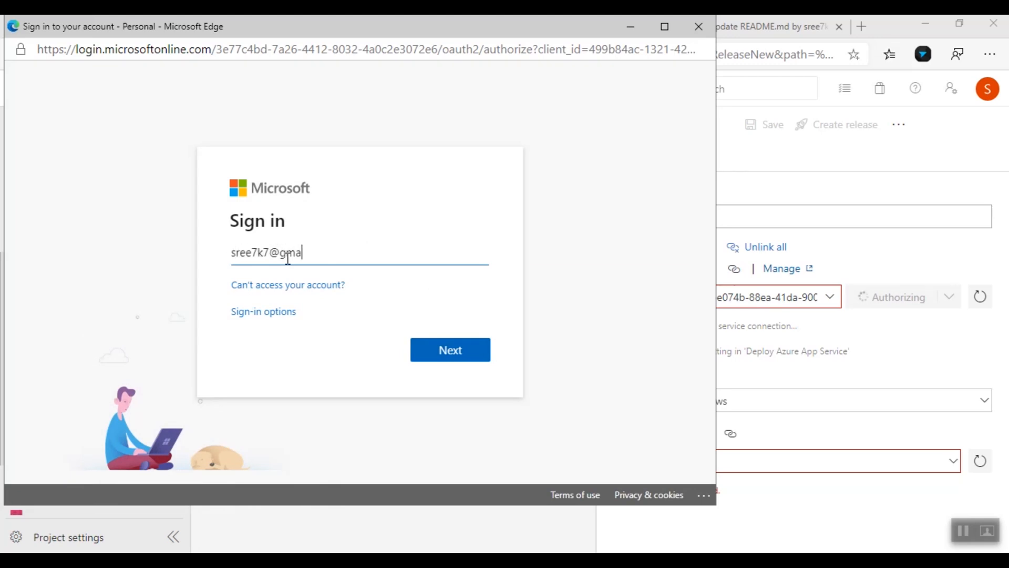
{"action": "key", "text": "Return"}
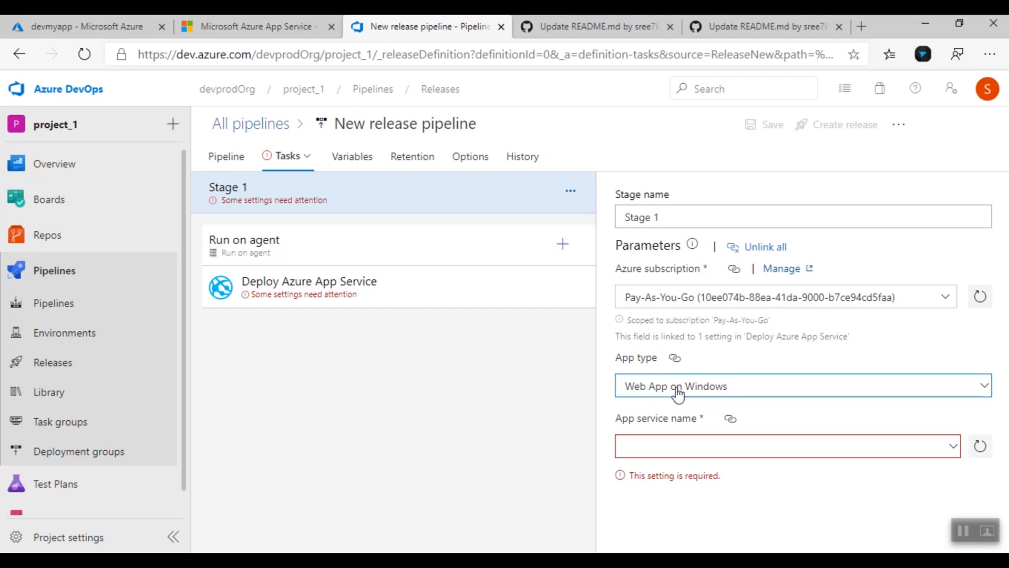
{"action": "left_click", "coordinate": [953, 450]}
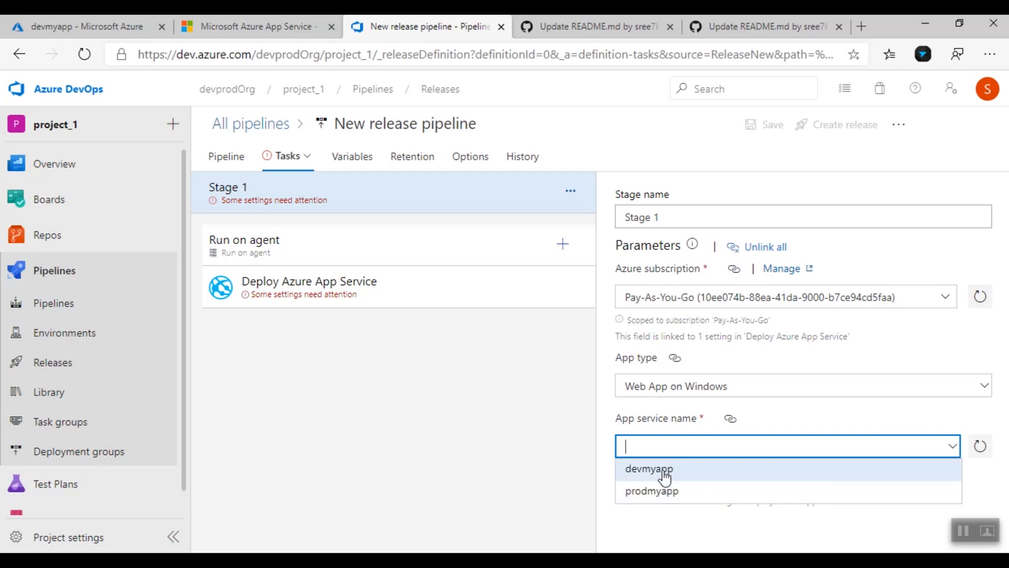
{"action": "left_click", "coordinate": [683, 468]}
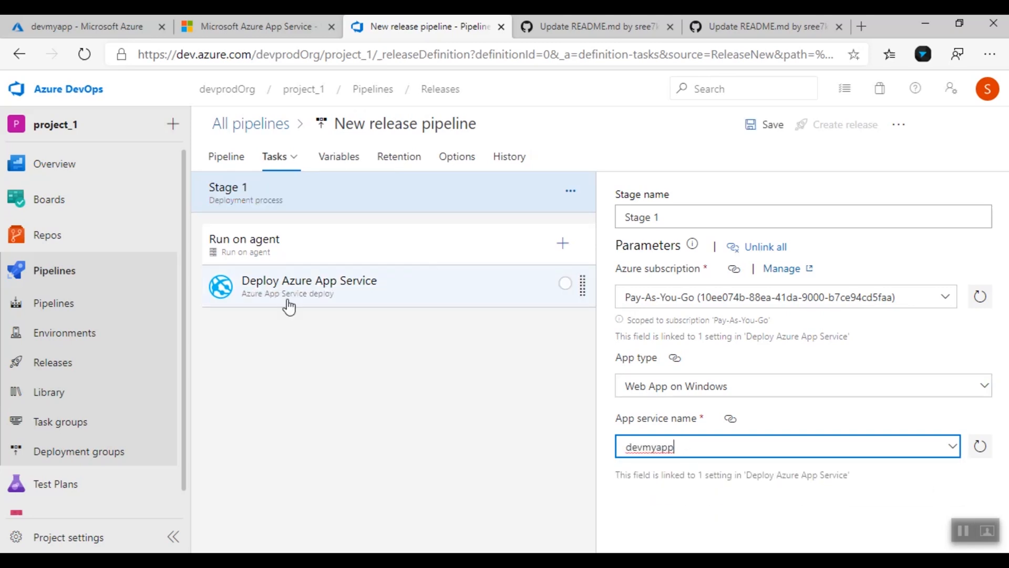
Set the Deploy Azure App Service task to Web Deploy and remove additional files at destination
{"action": "left_click", "coordinate": [327, 304]}
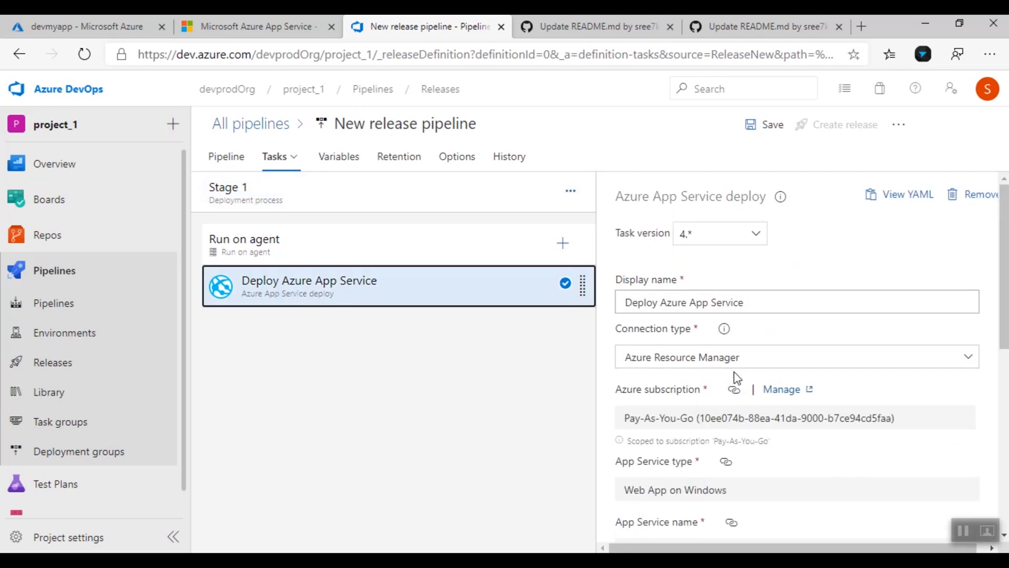
{"action": "scroll", "coordinate": [739, 362], "scroll_direction": "down", "scroll_amount": 4}
{"action": "scroll", "coordinate": [740, 362], "scroll_direction": "down", "scroll_amount": 3}
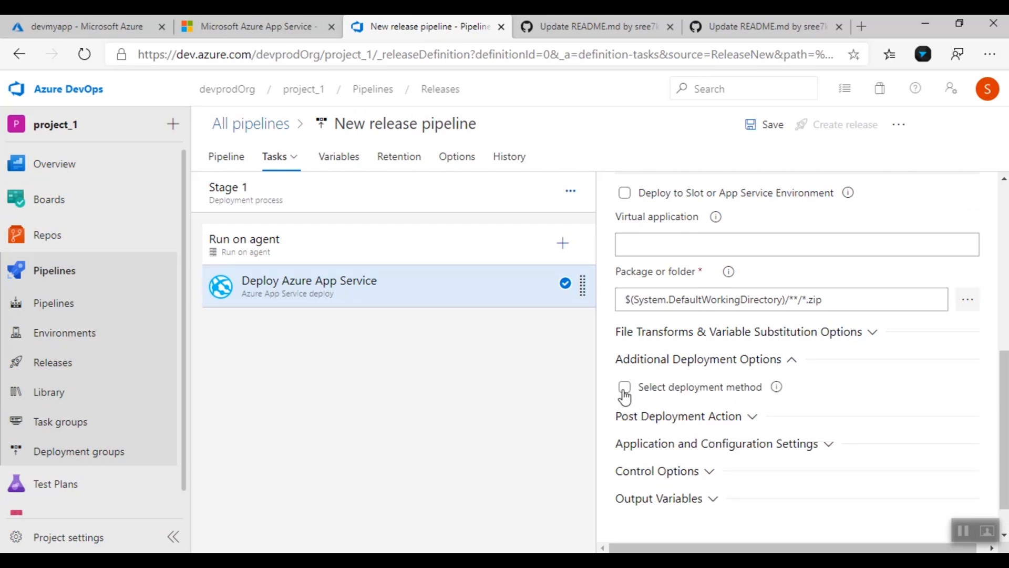
{"action": "left_click", "coordinate": [623, 389]}
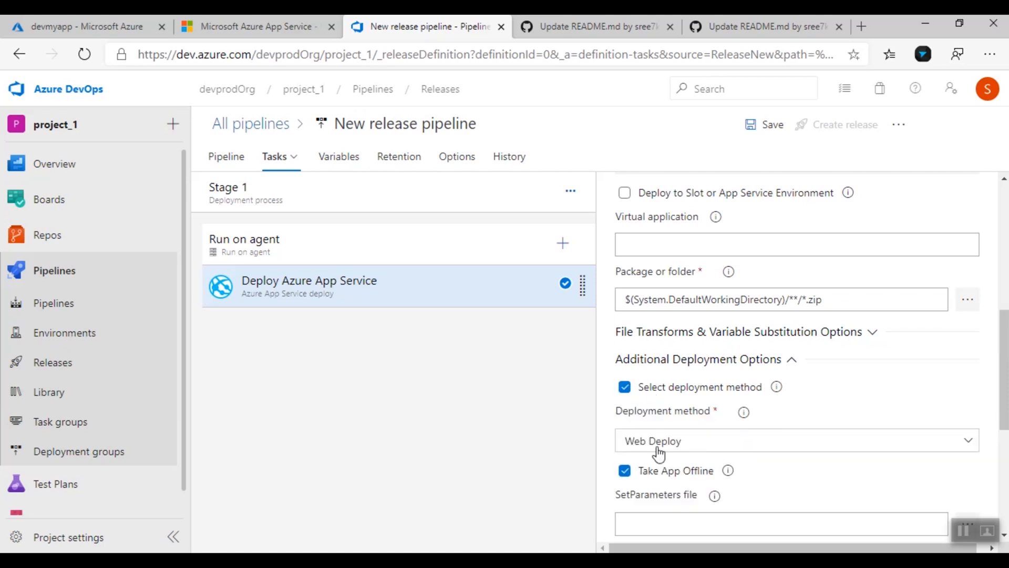
{"action": "scroll", "coordinate": [733, 475], "scroll_direction": "down", "scroll_amount": 2}
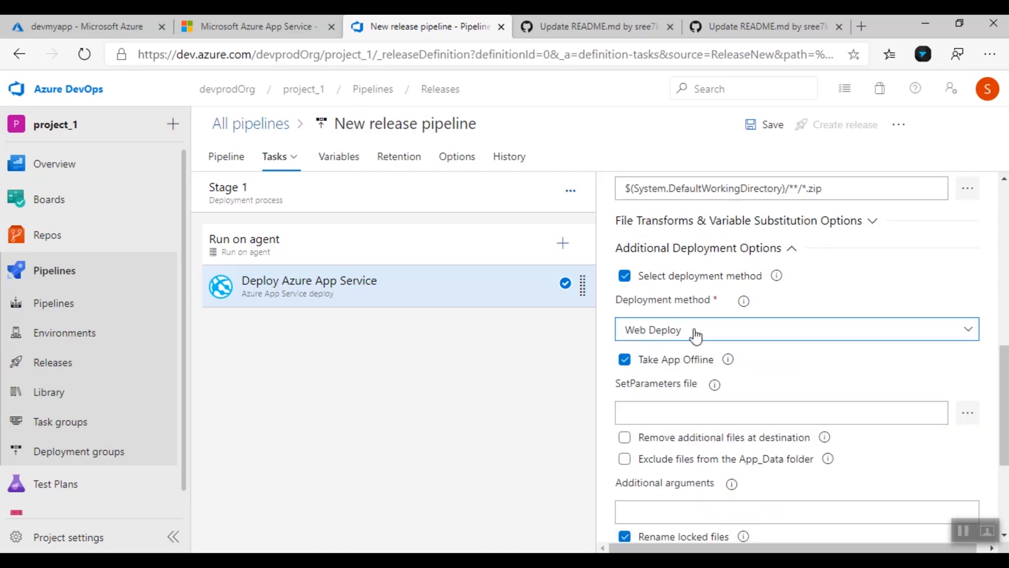
{"action": "left_click", "coordinate": [625, 440]}
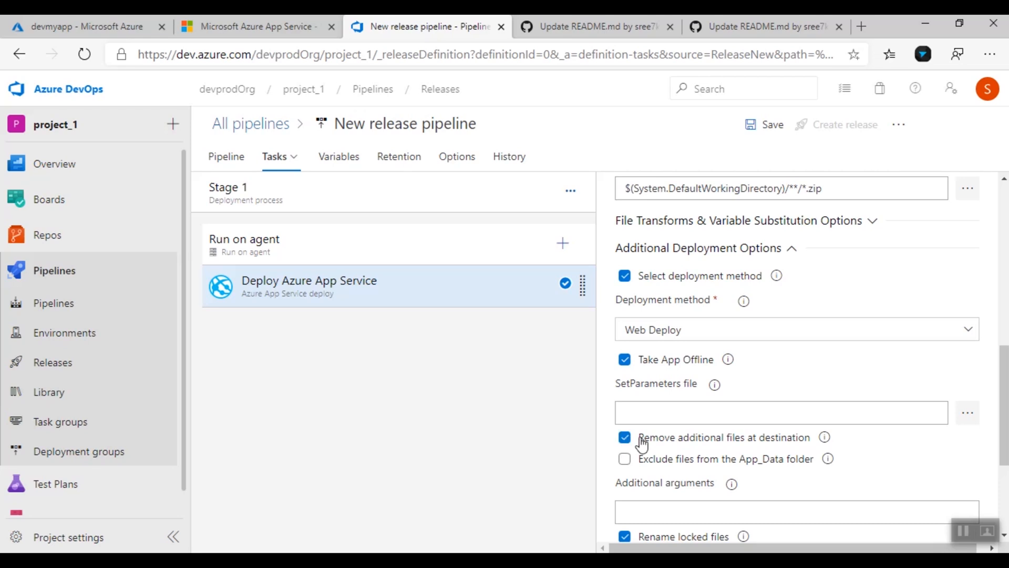
Check the current devmyapp site, then return to the release pipeline editor
{"action": "left_click", "coordinate": [289, 19]}
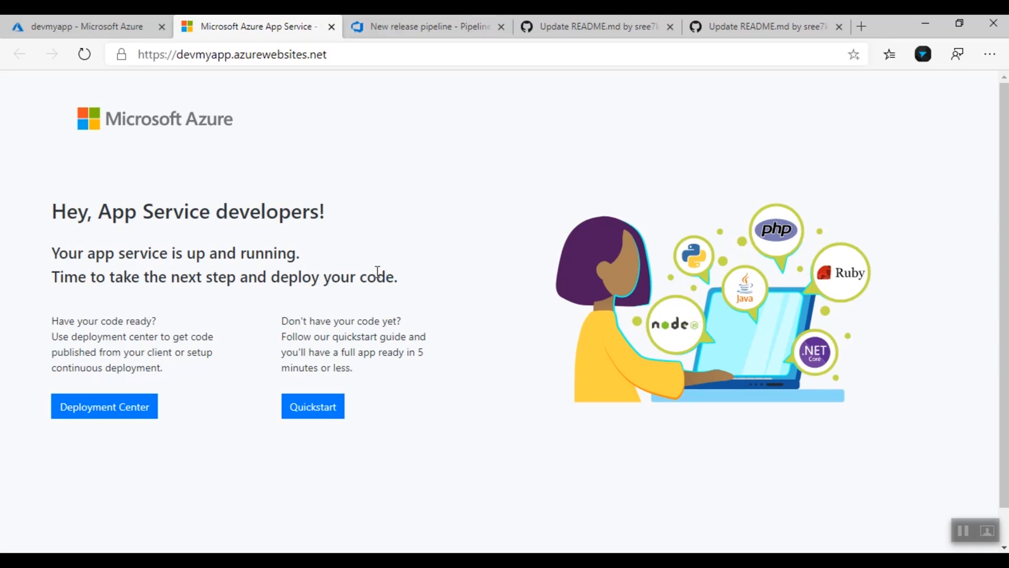
{"action": "left_click", "coordinate": [441, 25]}
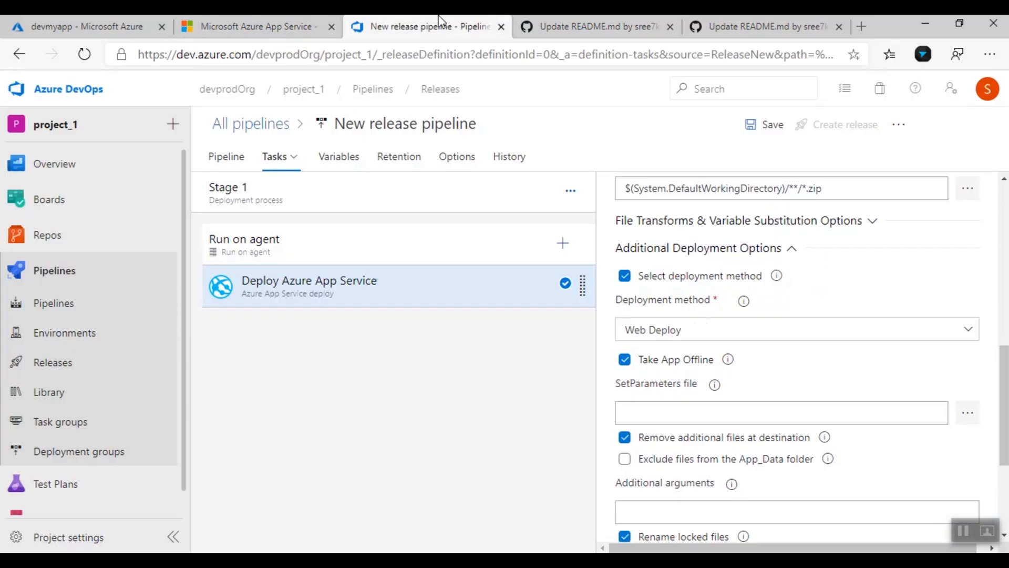
{"action": "scroll", "coordinate": [788, 440], "scroll_direction": "down", "scroll_amount": 4}
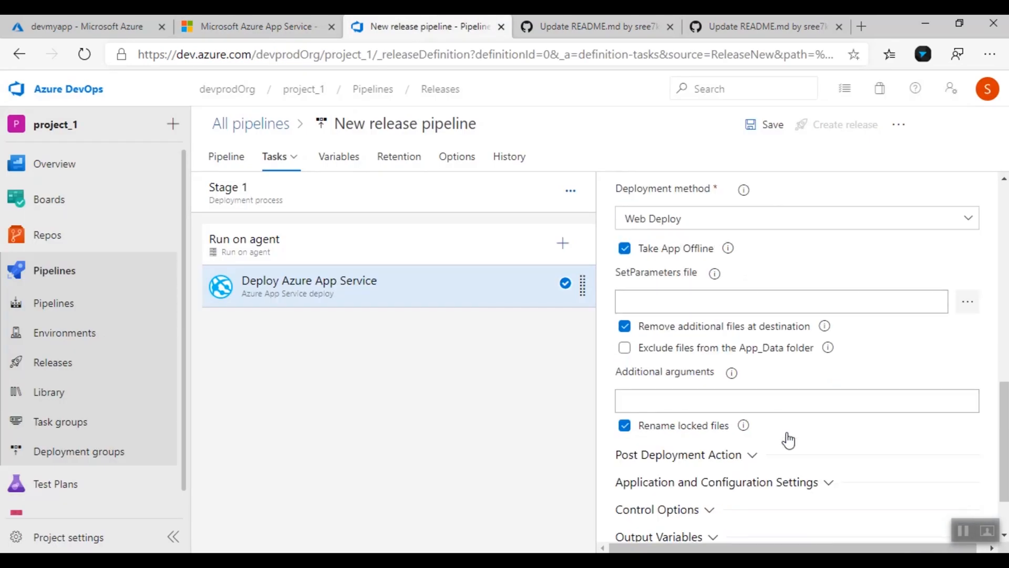
{"action": "scroll", "coordinate": [789, 440], "scroll_direction": "up", "scroll_amount": 4}
{"action": "scroll", "coordinate": [789, 439], "scroll_direction": "up", "scroll_amount": 10}
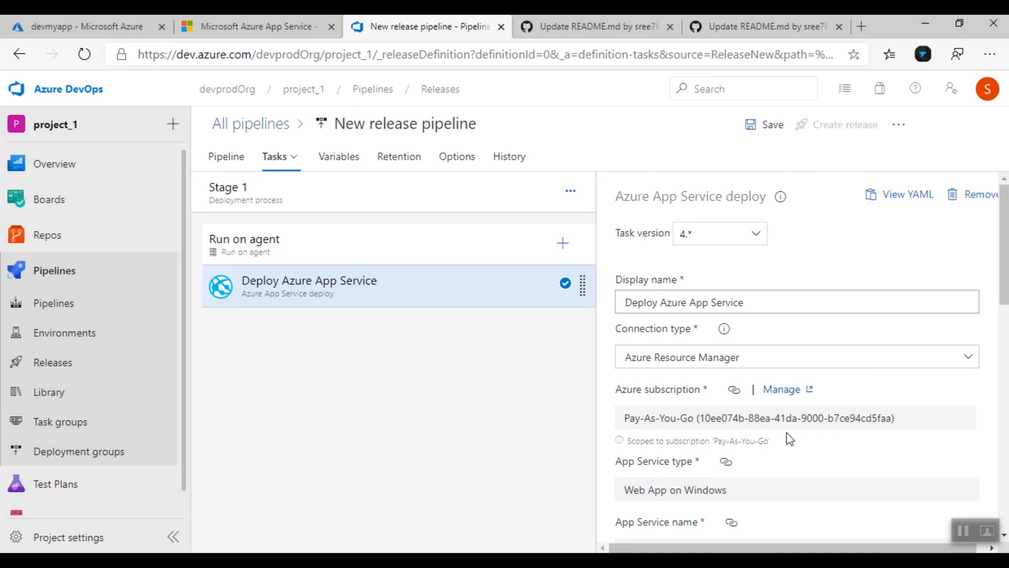
{"action": "scroll", "coordinate": [788, 439], "scroll_direction": "down", "scroll_amount": 15}
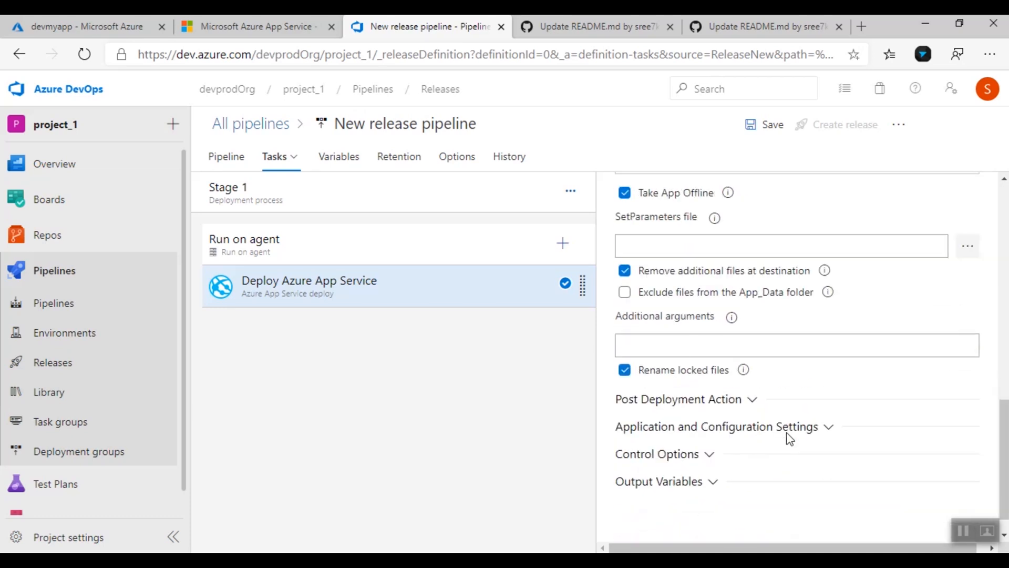
Save the pipeline to the root folder, create Release-1 from the latest build, and open it
{"action": "left_click", "coordinate": [757, 130]}
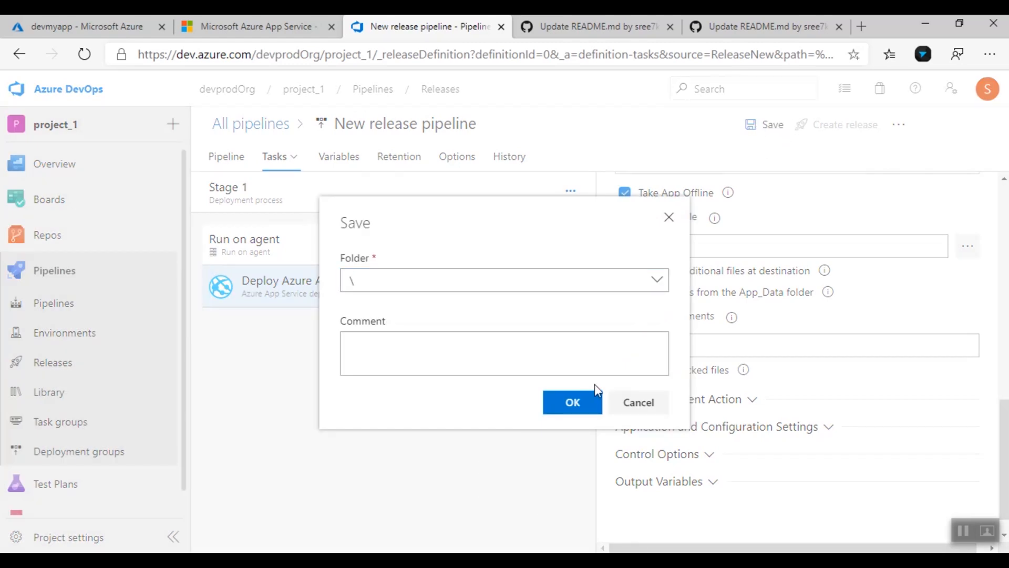
{"action": "left_click", "coordinate": [584, 401]}
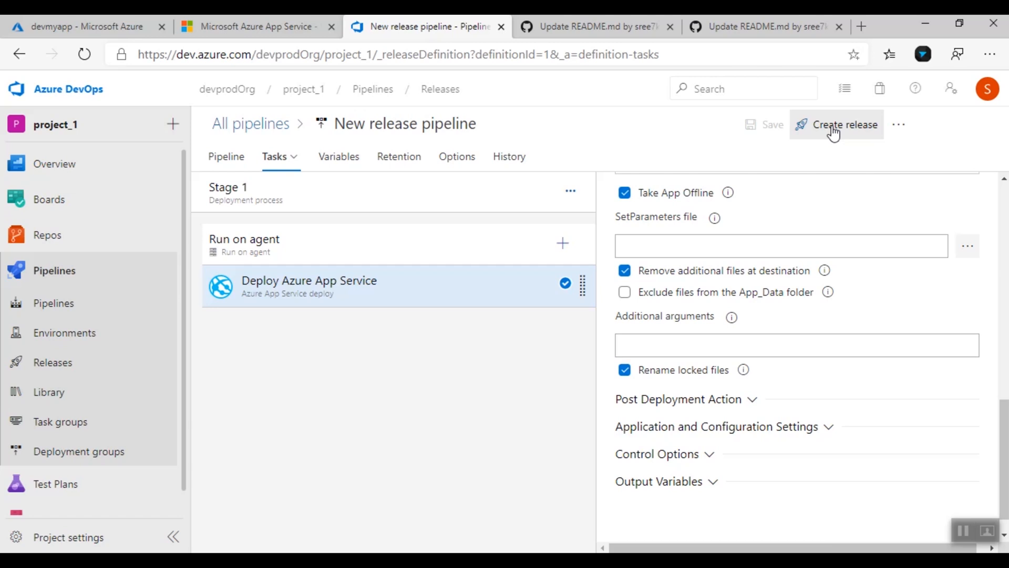
{"action": "left_click", "coordinate": [833, 134]}
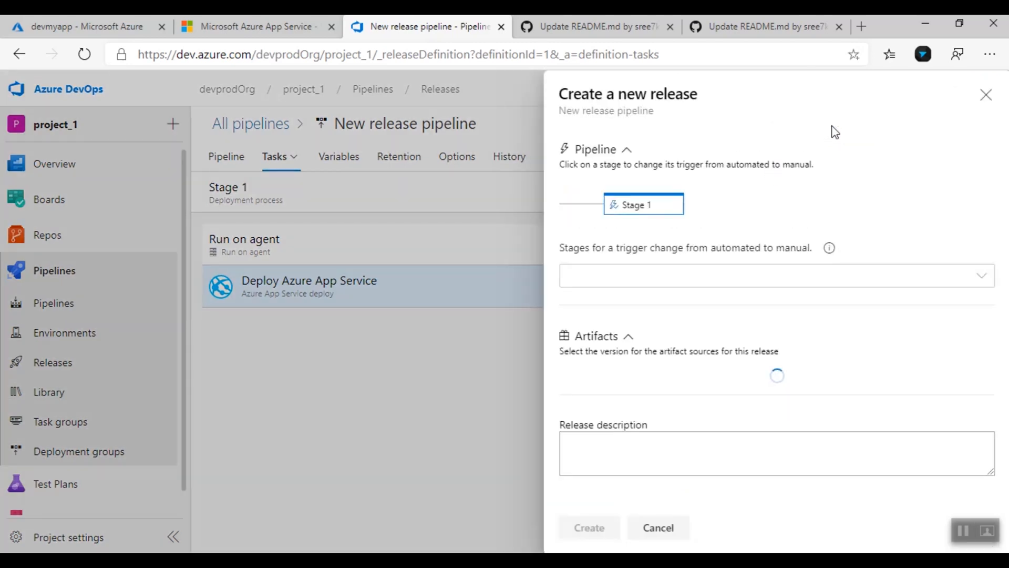
{"action": "left_click", "coordinate": [590, 527]}
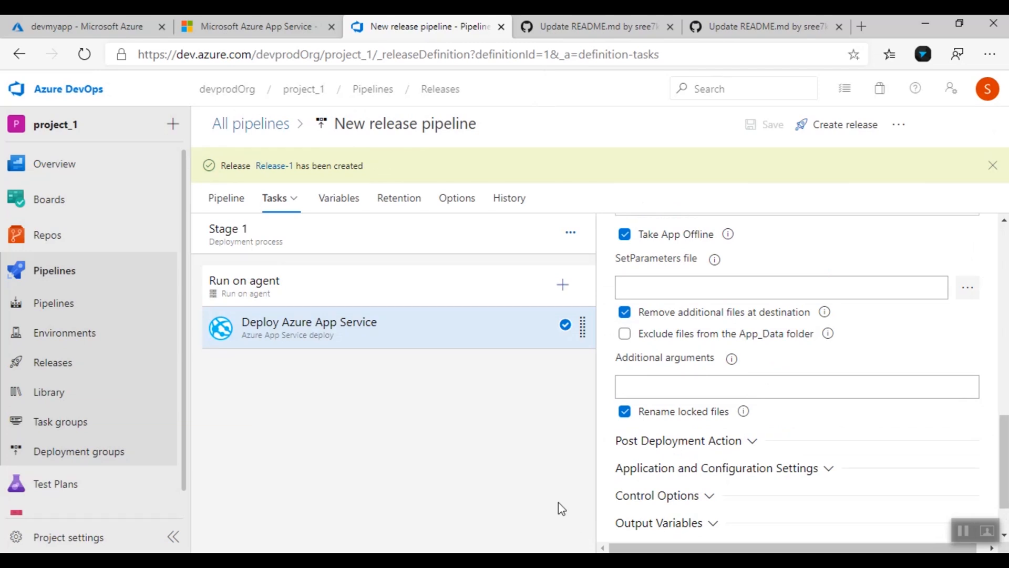
{"action": "left_click", "coordinate": [280, 166]}
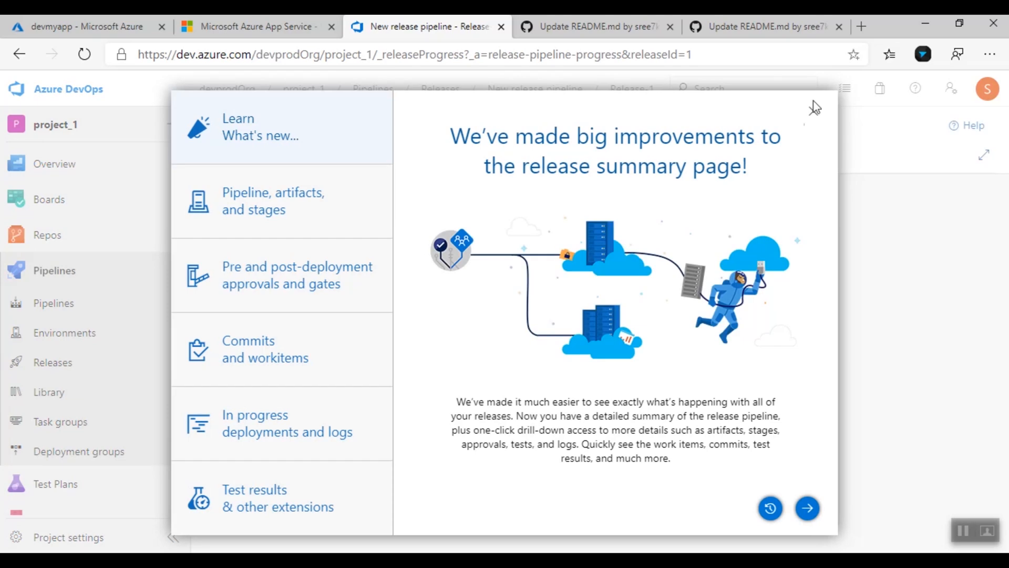
Dismiss What's new and view the Deploy Azure App Service log from Release-1's succeeded Stage 1
{"action": "key", "text": "Escape"}
{"action": "mouse_move", "coordinate": [502, 357]}
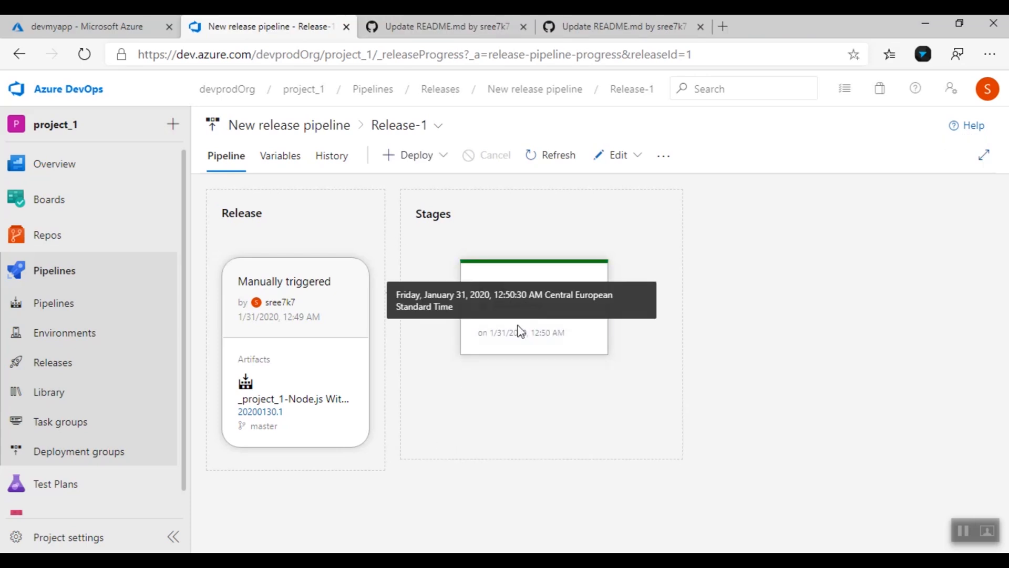
{"action": "left_click", "coordinate": [517, 306]}
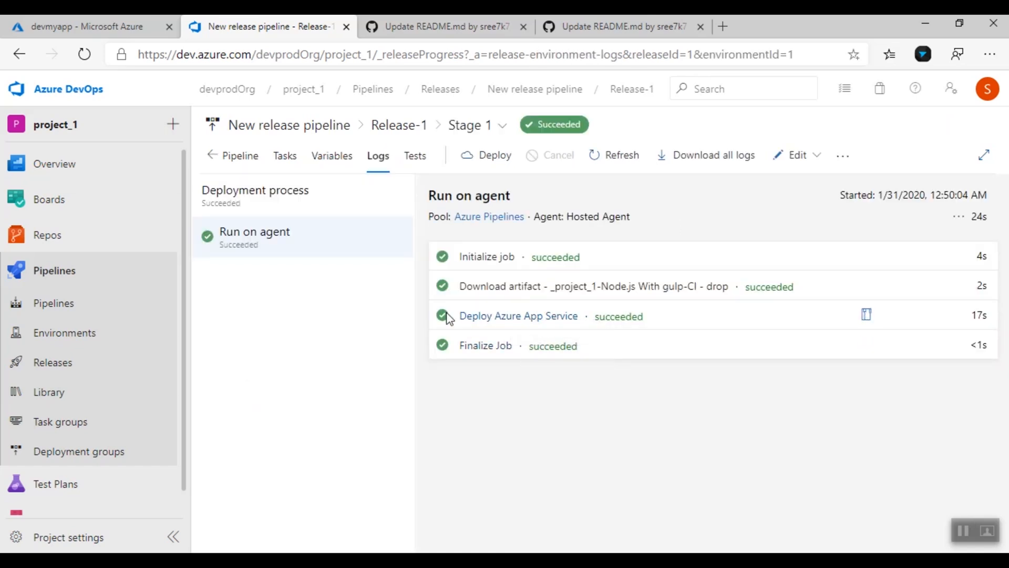
{"action": "left_click", "coordinate": [552, 316]}
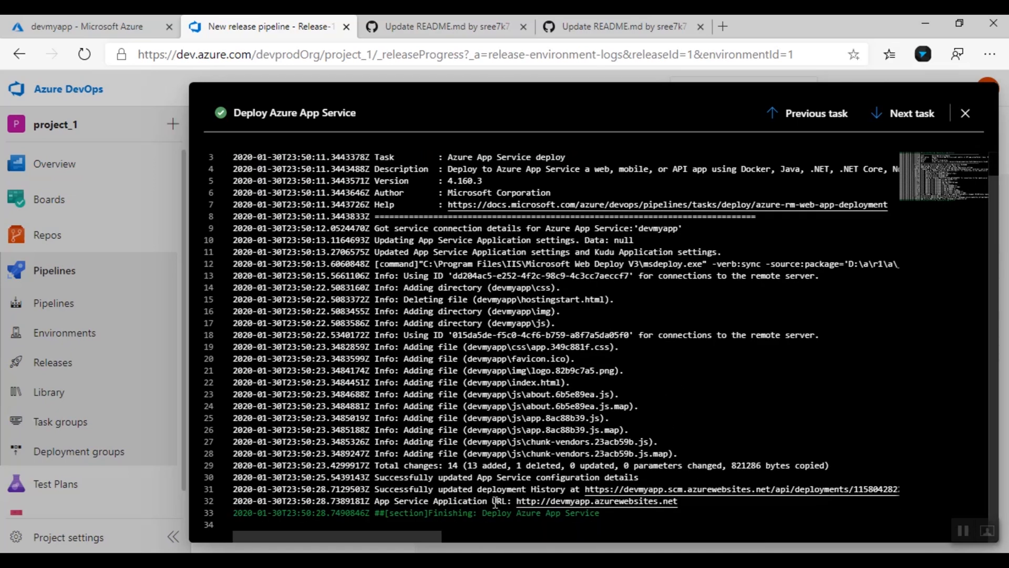
Open devmyapp's Application URL in a new tab to see the Facebook-style page, then return to pull request #8
{"action": "left_click", "coordinate": [582, 502], "text": "ctrl"}
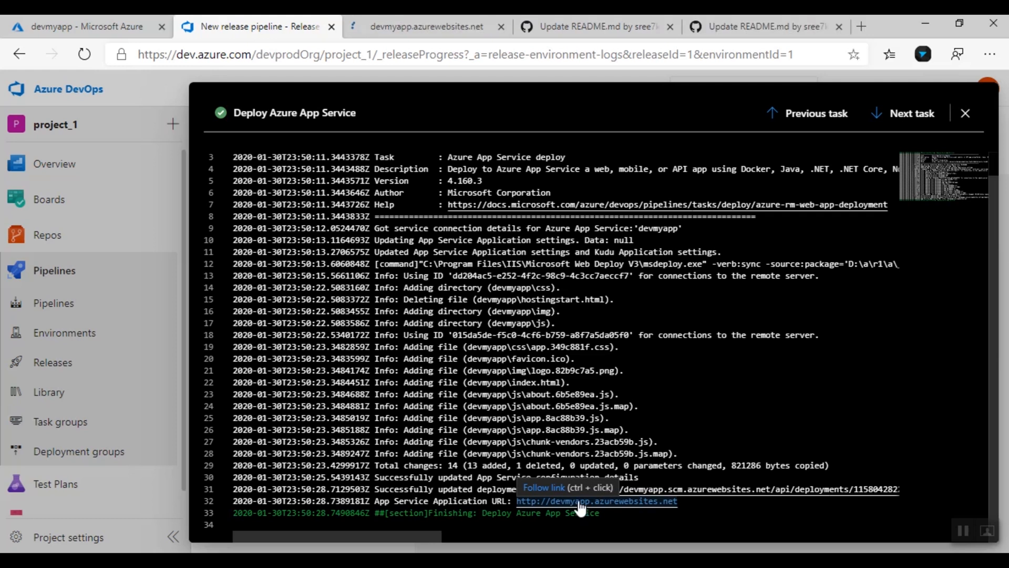
{"action": "left_click", "coordinate": [449, 22]}
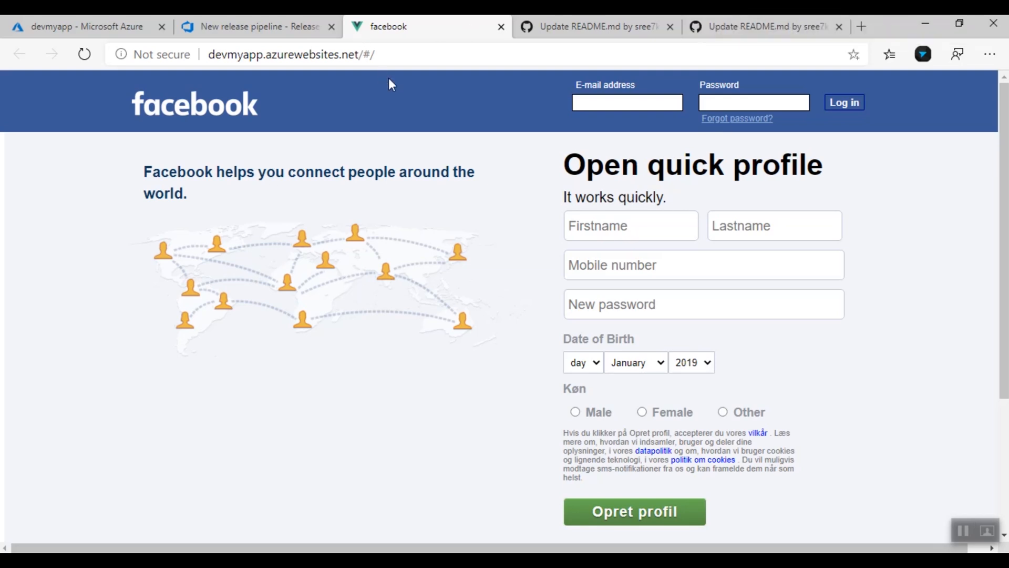
{"action": "left_click", "coordinate": [590, 15]}
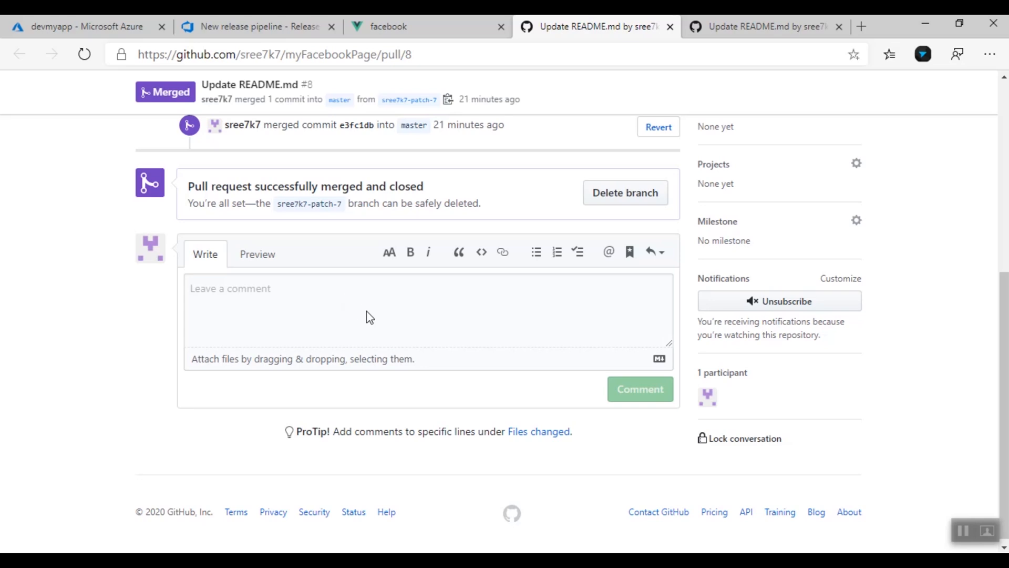
Go to the myFacebookPage repository home page and reveal its HTTPS clone URL
{"action": "scroll", "coordinate": [368, 313], "scroll_direction": "up", "scroll_amount": 5}
{"action": "left_click", "coordinate": [238, 142]}
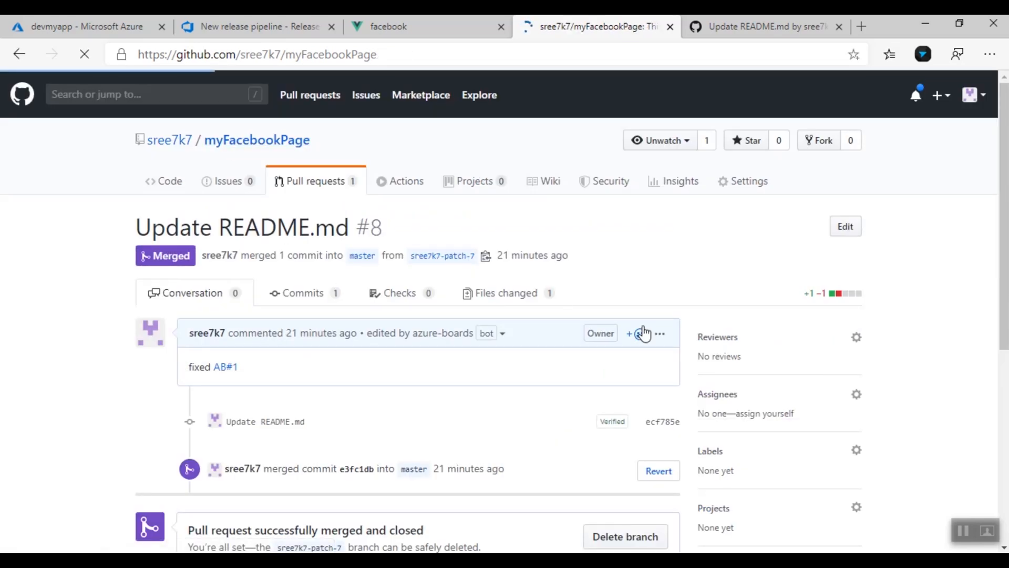
{"action": "left_click", "coordinate": [843, 323]}
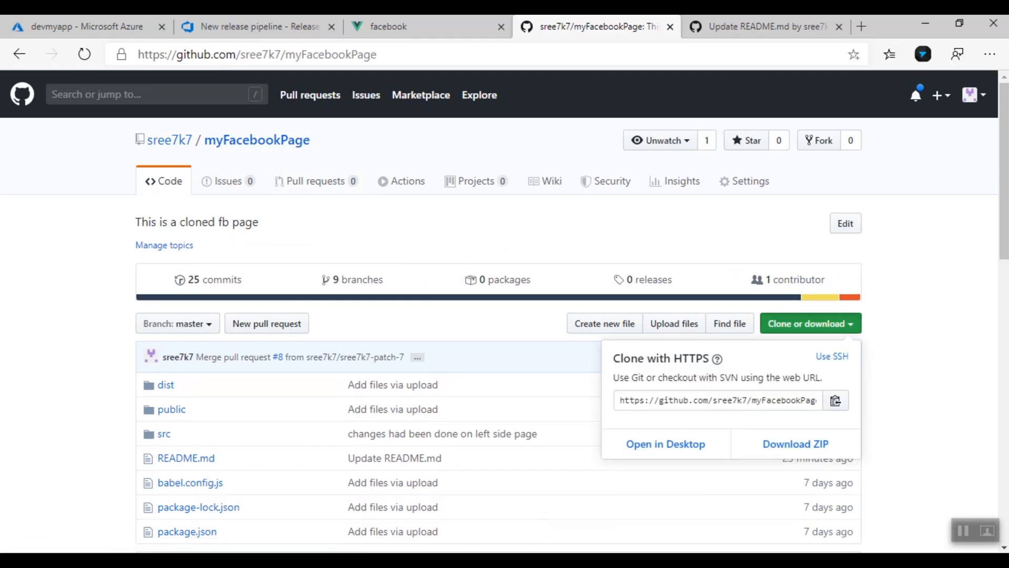
{"action": "key", "text": "alt+Tab"}
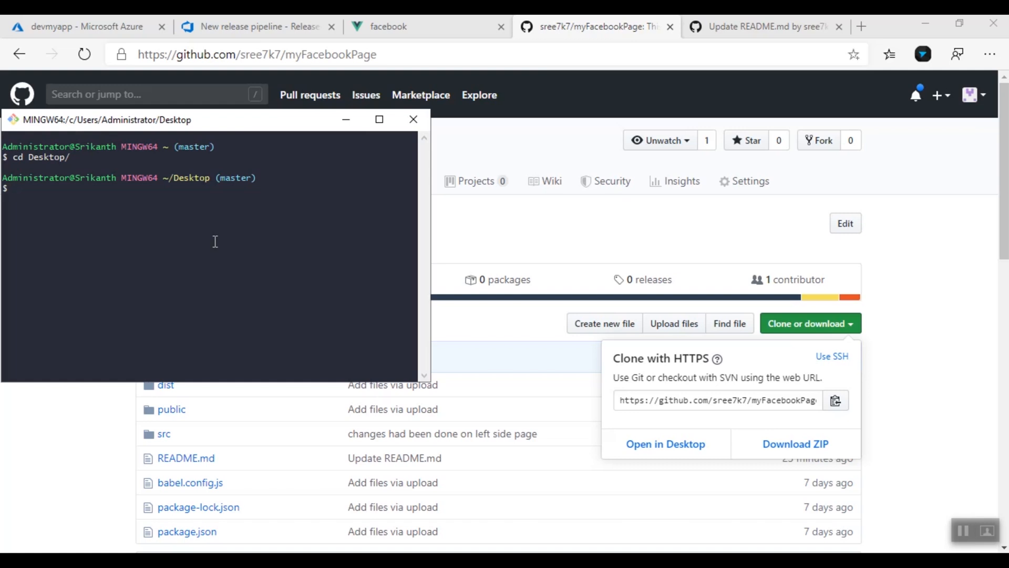
Clone myFacebookPage onto the Desktop with git clone and the pasted URL
{"action": "type", "text": "git clone"}
{"action": "type", "text": "https://github.com/sree7k7/myFacebookPage.git"}
{"action": "key", "text": "Return"}
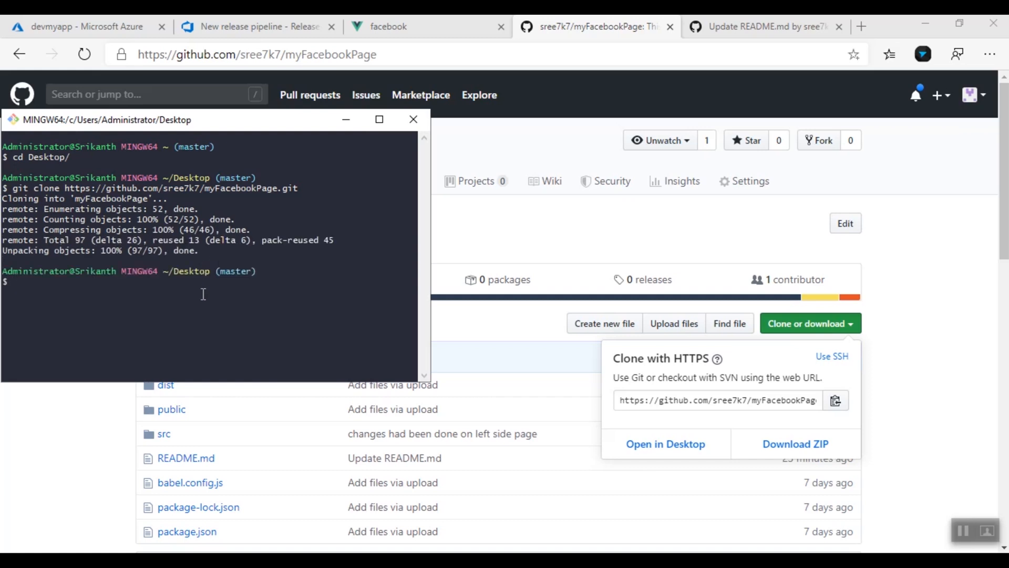
Change into the cloned myFacebookPage folder
{"action": "type", "text": "c"}
{"action": "type", "text": "d myfa"}
{"action": "key", "text": "Tab"}
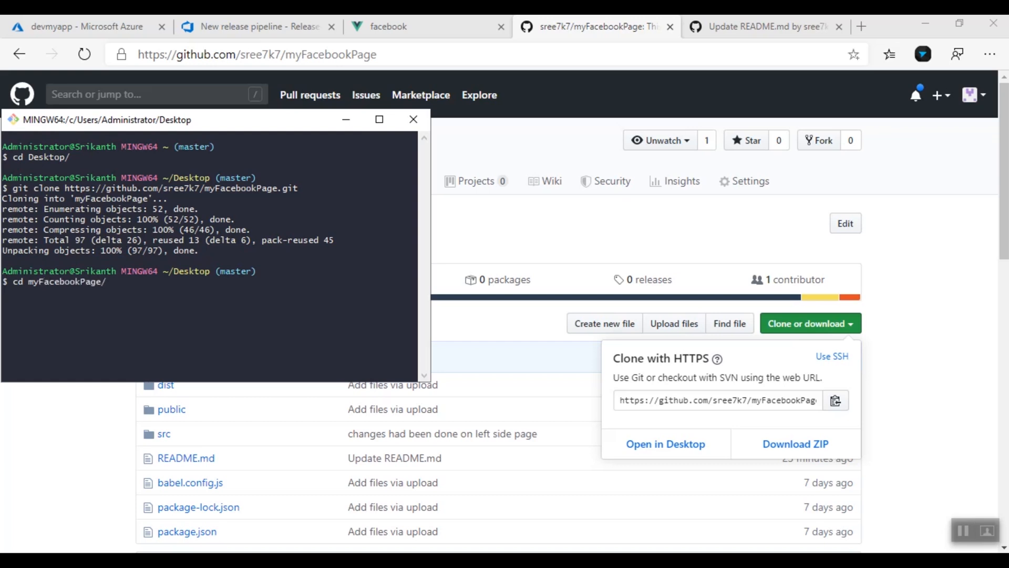
{"action": "key", "text": "Return"}
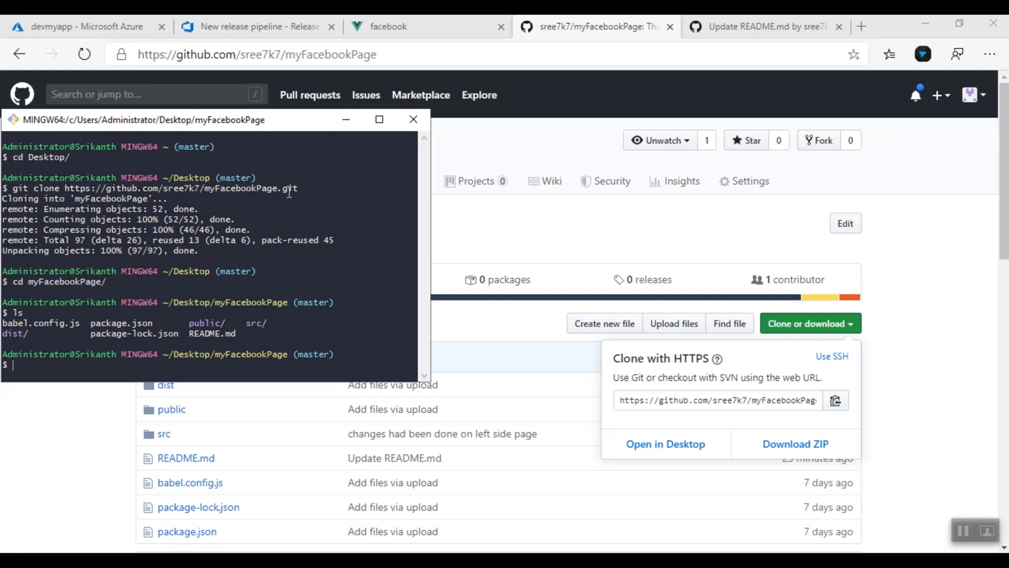
{"action": "left_click", "coordinate": [282, 24]}
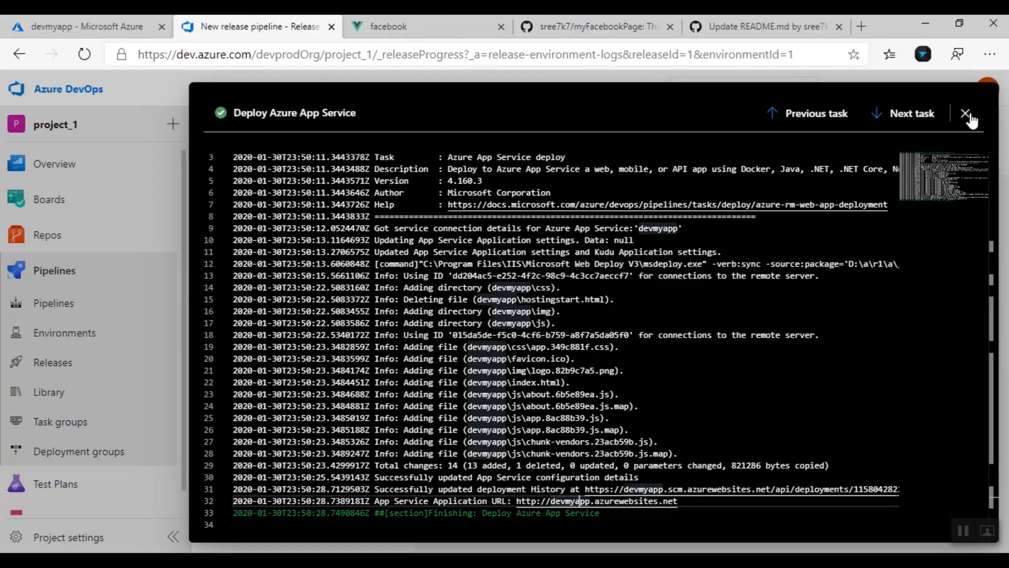
Close the deployment log and open the project_1 Team Issues board
{"action": "left_click", "coordinate": [967, 114]}
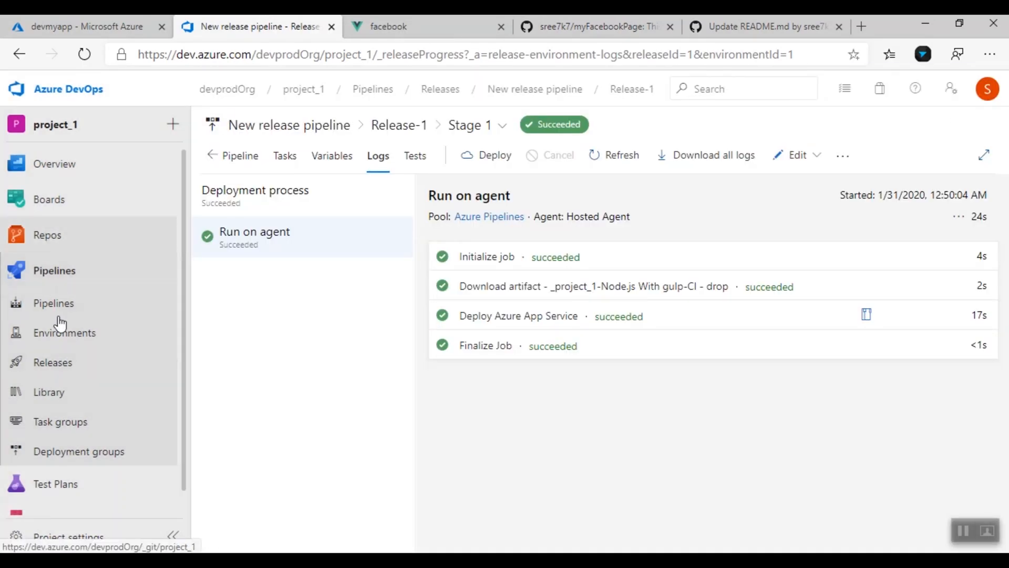
{"action": "left_click", "coordinate": [49, 199]}
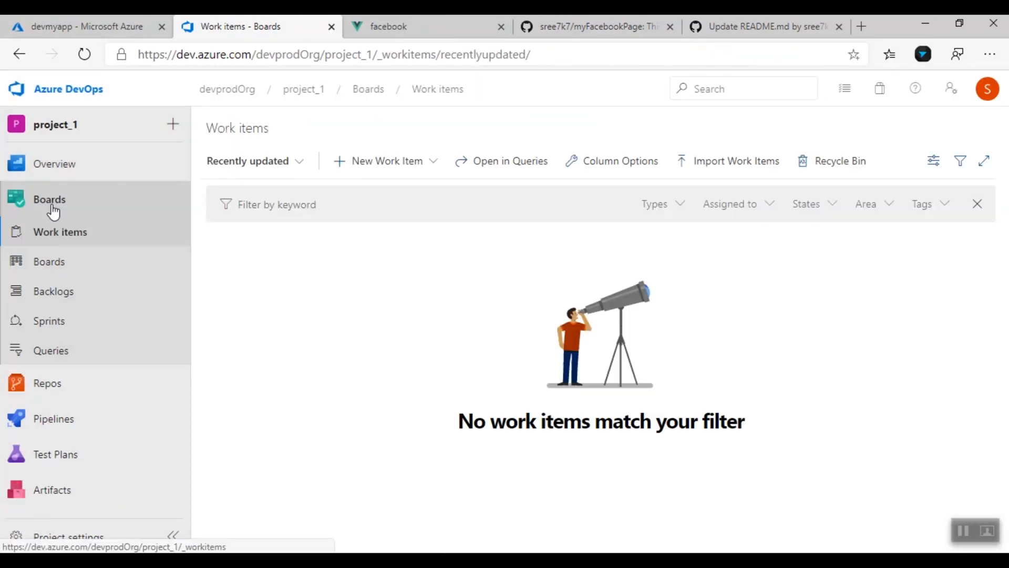
{"action": "left_click", "coordinate": [53, 261]}
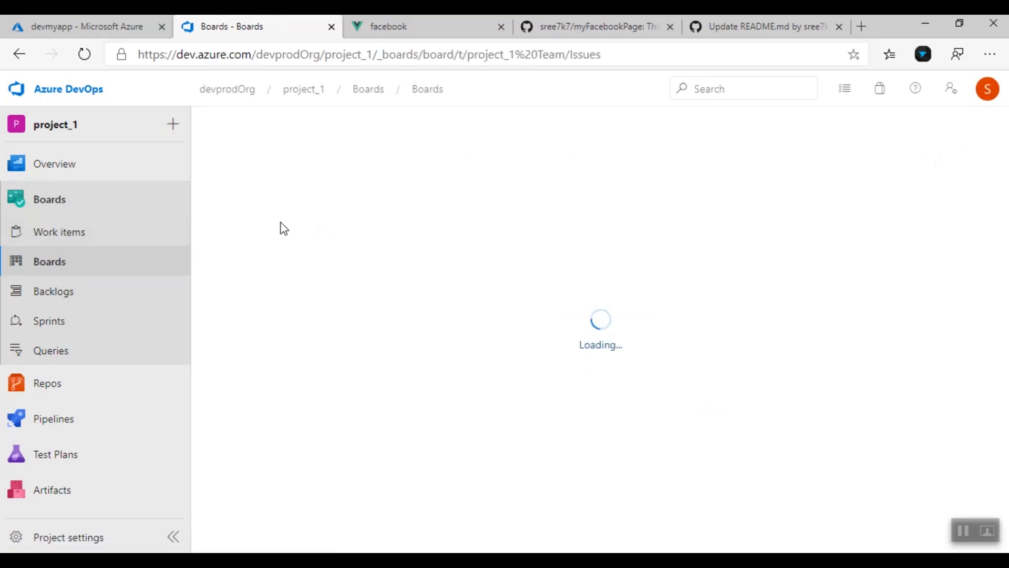
Select the 'Open quick profile' heading on the deployed Facebook site
{"action": "key", "text": "ctrl+Tab"}
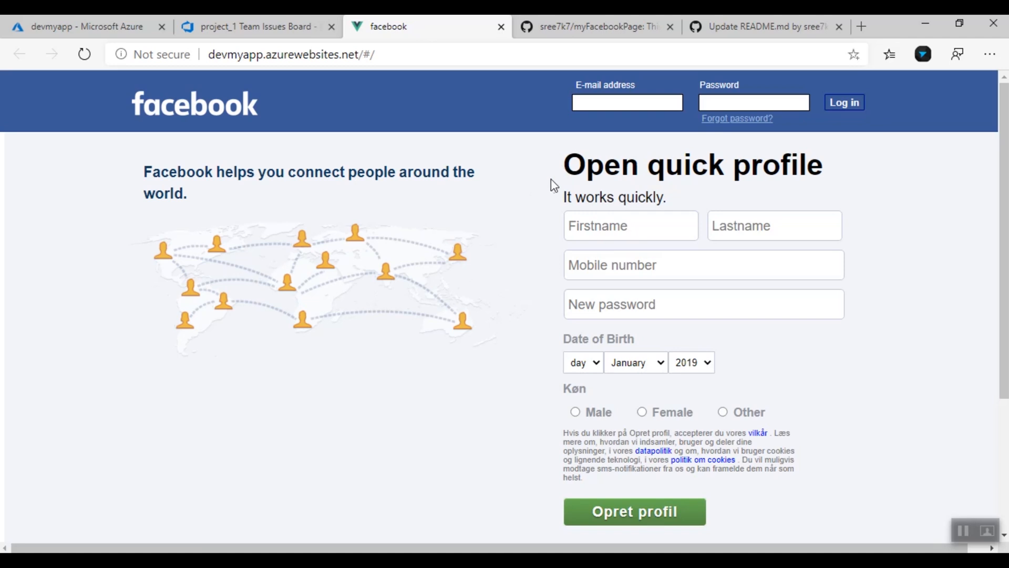
{"action": "left_click_drag", "start_coordinate": [566, 164], "coordinate": [828, 175]}
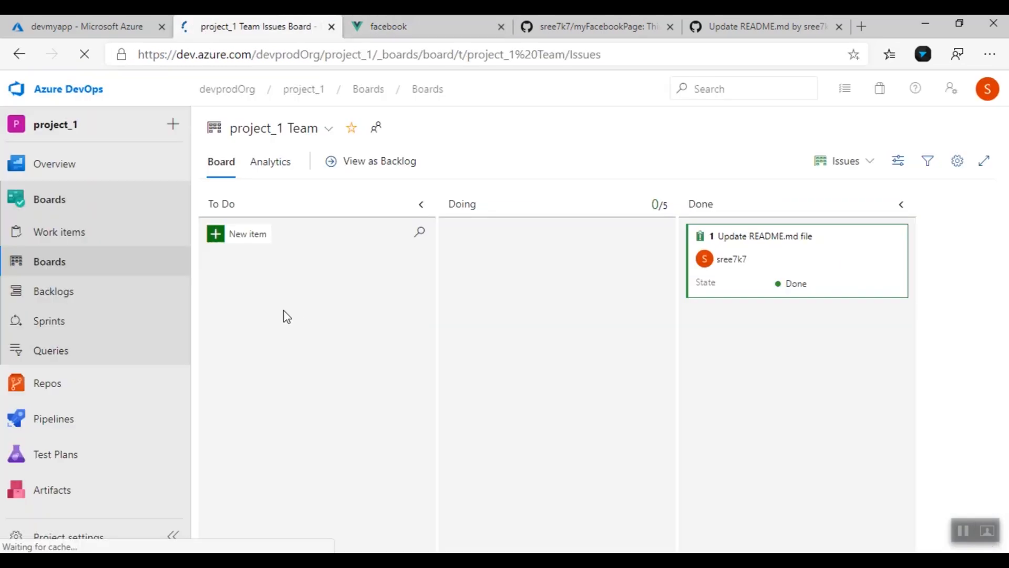
{"action": "key", "text": "ctrl+shift+Tab"}
Add a To Do work item titled 'change the front page text'
{"action": "left_click", "coordinate": [243, 241]}
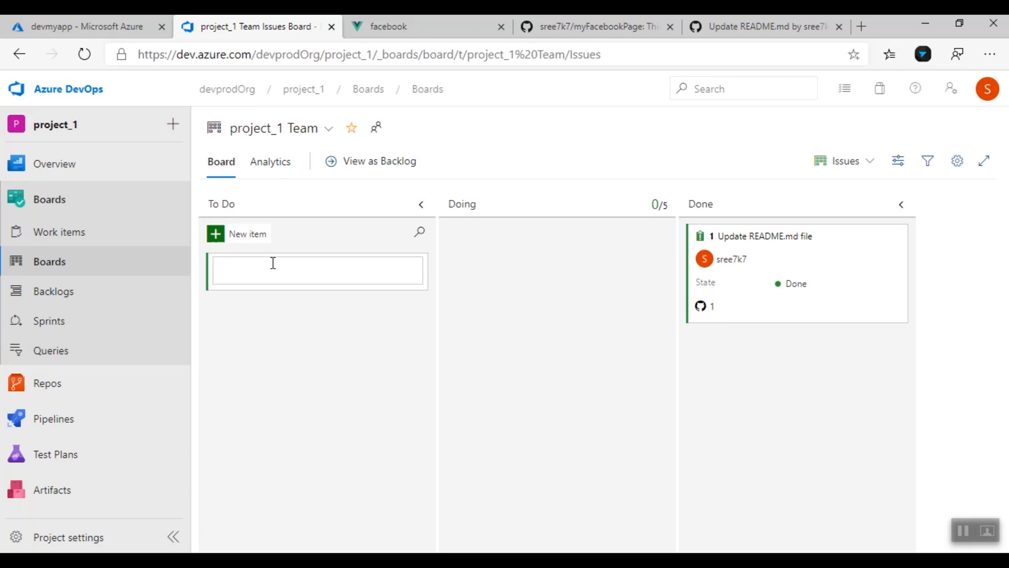
{"action": "type", "text": "change the front page text"}
{"action": "key", "text": "Return"}
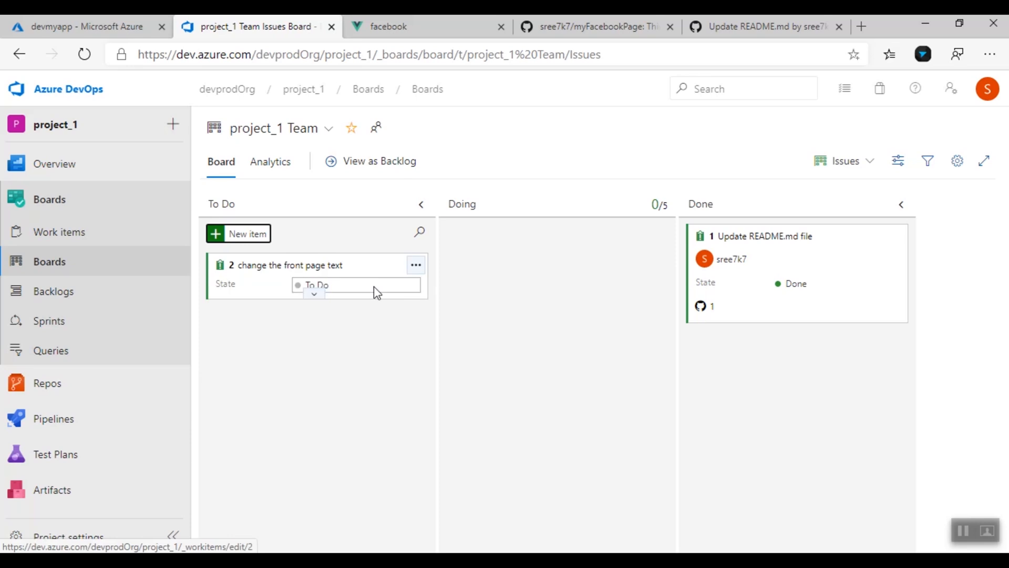
Assign item 2 to the project owner, set it to Doing, and select the site's 'Open quick profile' heading
{"action": "left_click", "coordinate": [285, 292]}
{"action": "left_click", "coordinate": [255, 346]}
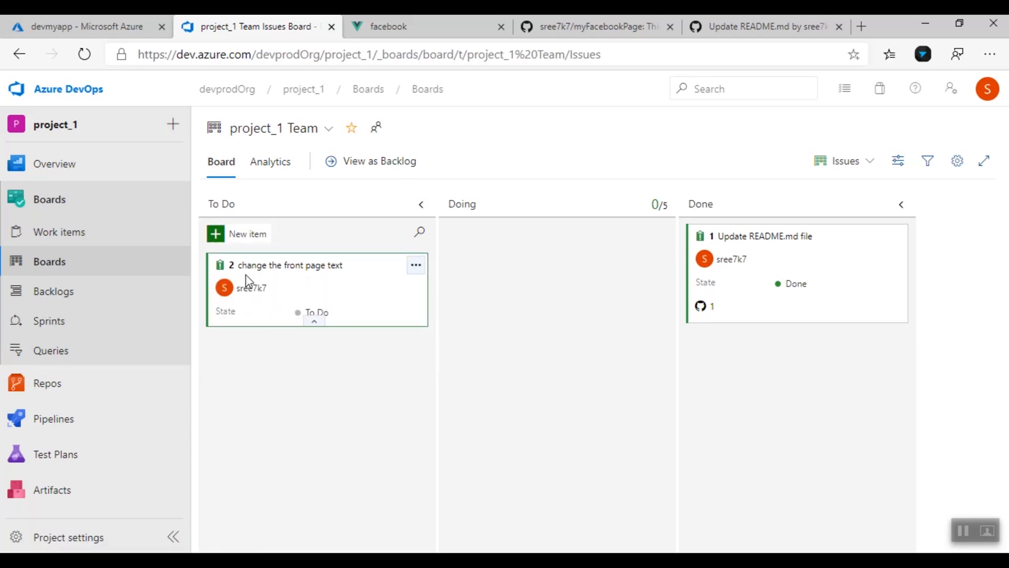
{"action": "left_click", "coordinate": [311, 316]}
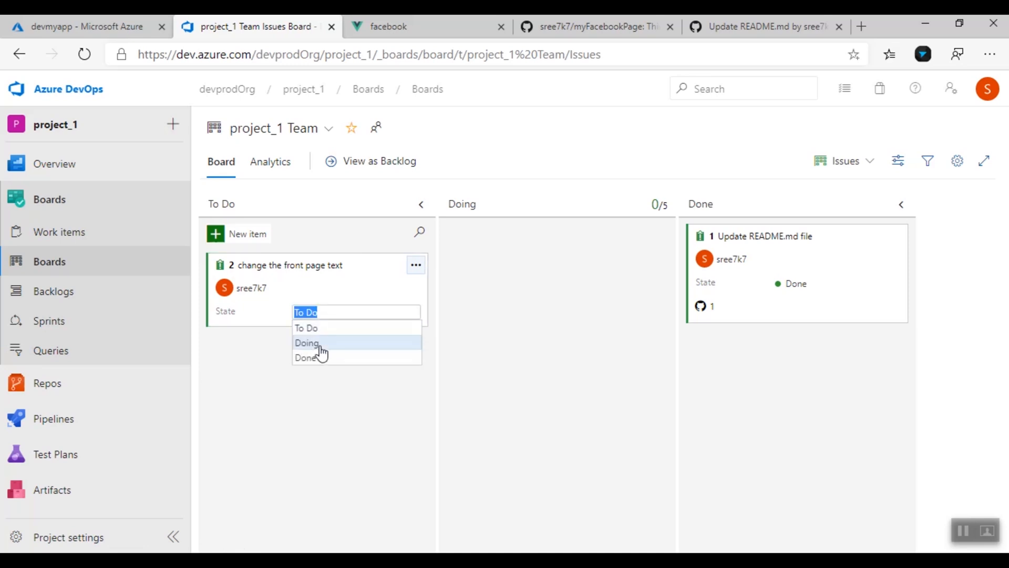
{"action": "left_click", "coordinate": [319, 347]}
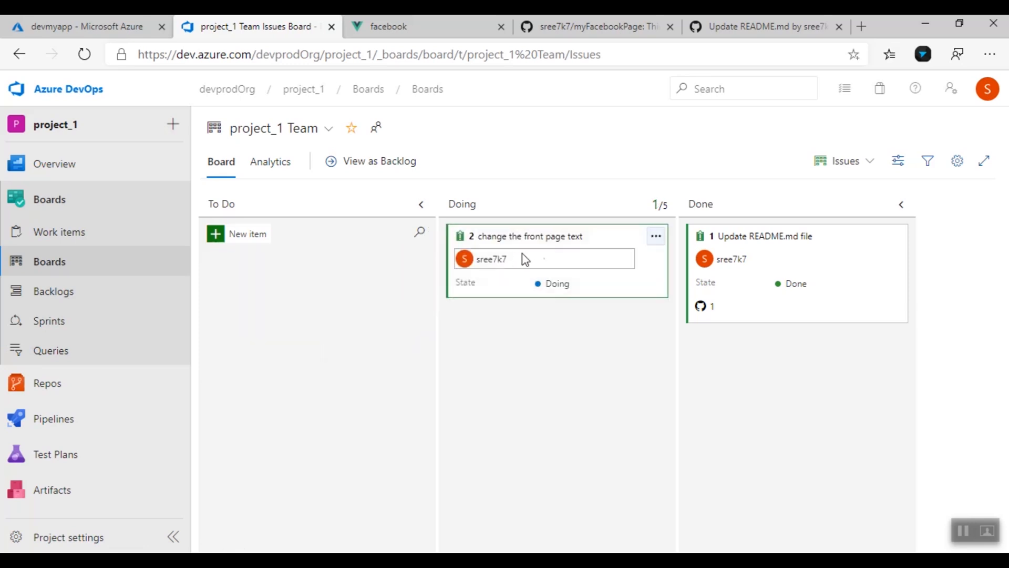
{"action": "left_click", "coordinate": [399, 24]}
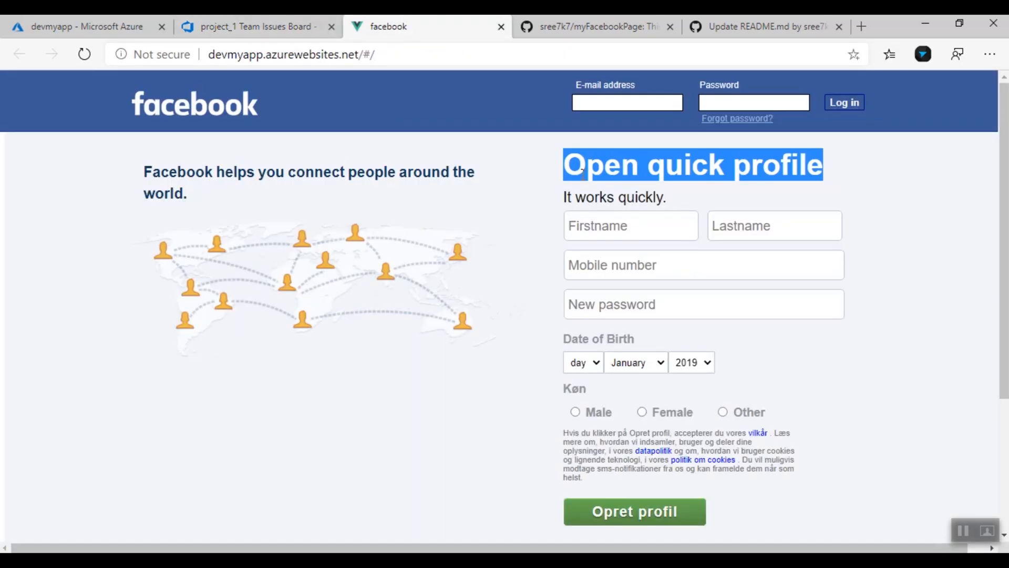
{"action": "left_click_drag", "start_coordinate": [572, 168], "coordinate": [831, 178]}
Move into src/components, list its files, and open rightbody.vue in nano
{"action": "left_click", "coordinate": [832, 179]}
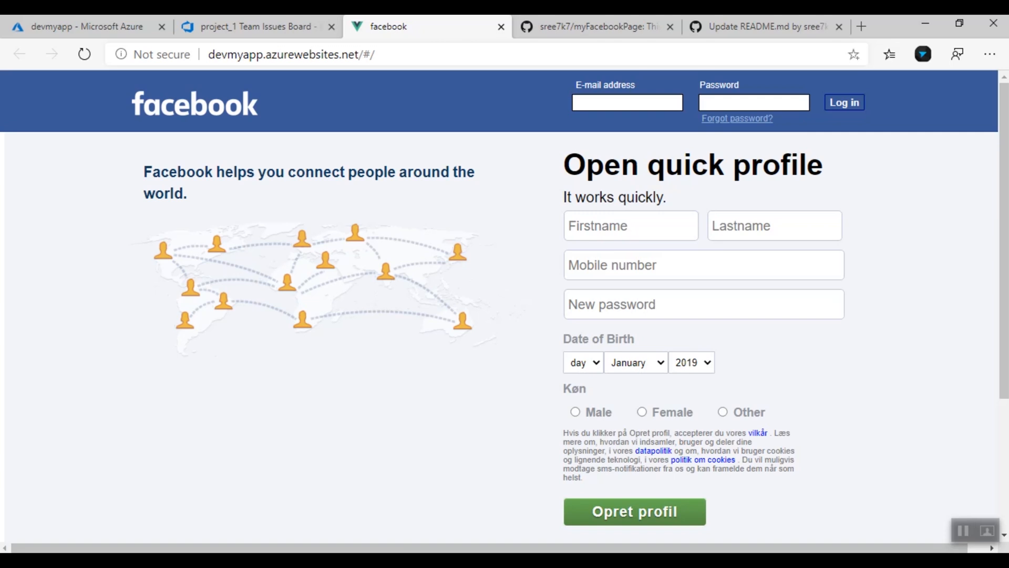
{"action": "key", "text": "alt+Tab"}
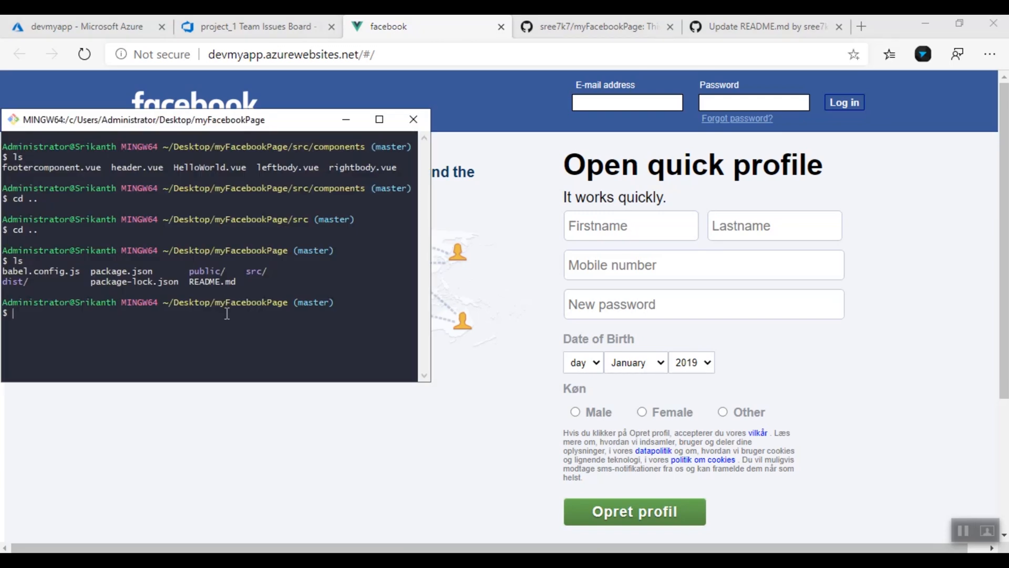
{"action": "type", "text": "cd sr"}
{"action": "key", "text": "Tab"}
{"action": "key", "text": "Return"}
{"action": "type", "text": "cd com"}
{"action": "key", "text": "Tab"}
{"action": "key", "text": "Return"}
{"action": "type", "text": "ls"}
{"action": "key", "text": "Return"}
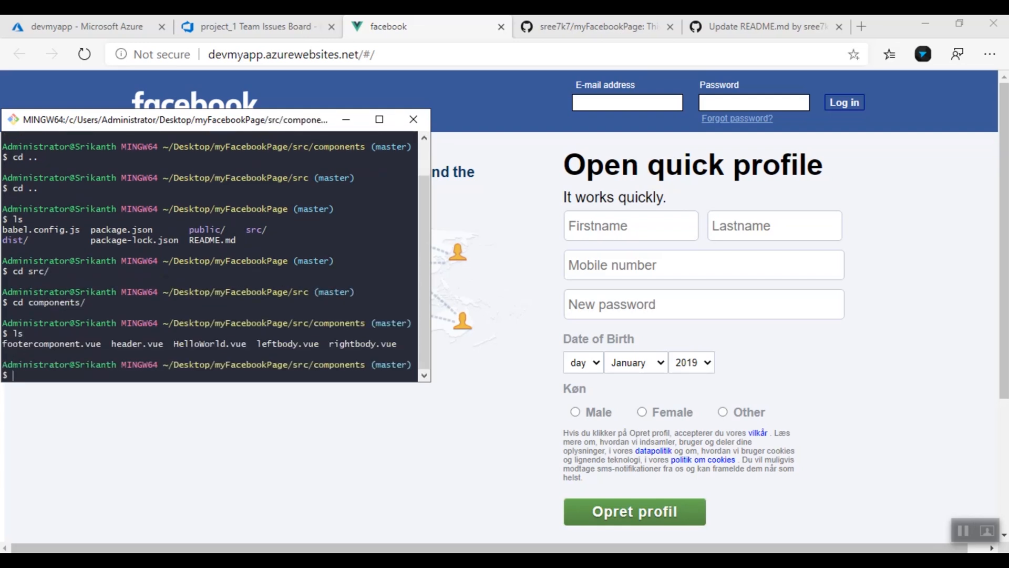
{"action": "type", "text": "nano ri"}
{"action": "key", "text": "Tab"}
{"action": "key", "text": "Return"}
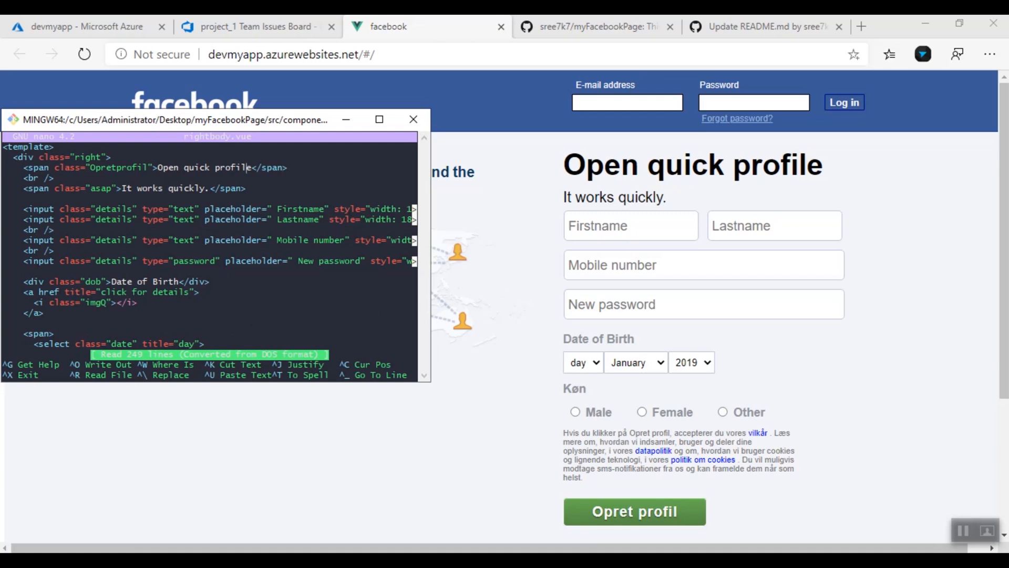
Replace the heading with 'Profile requirements needed' and save rightbody.vue
{"action": "key", "text": "BackSpace"}
{"action": "key", "text": "BackSpace"}
{"action": "key", "text": "BackSpace"}
{"action": "key", "text": "BackSpace"}
{"action": "key", "text": "BackSpace"}
{"action": "key", "text": "BackSpace"}
{"action": "key", "text": "BackSpace"}
{"action": "key", "text": "BackSpace"}
{"action": "key", "text": "BackSpace"}
{"action": "key", "text": "BackSpace"}
{"action": "key", "text": "BackSpace"}
{"action": "key", "text": "BackSpace"}
{"action": "key", "text": "BackSpace"}
{"action": "key", "text": "BackSpace"}
{"action": "key", "text": "BackSpace"}
{"action": "key", "text": "BackSpace"}
{"action": "key", "text": "BackSpace"}
{"action": "key", "text": "BackSpace"}
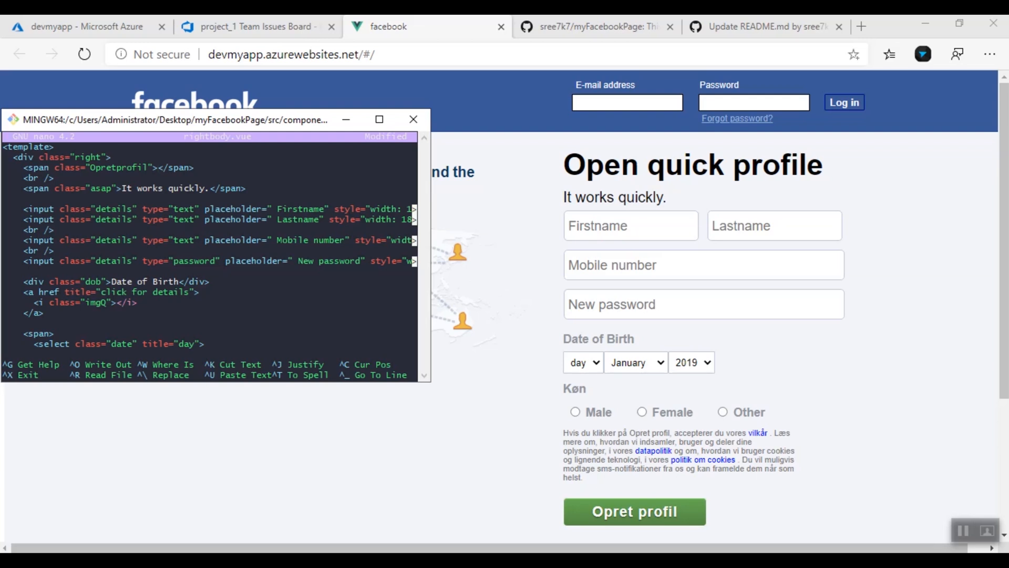
{"action": "type", "text": "Profile requirements r"}
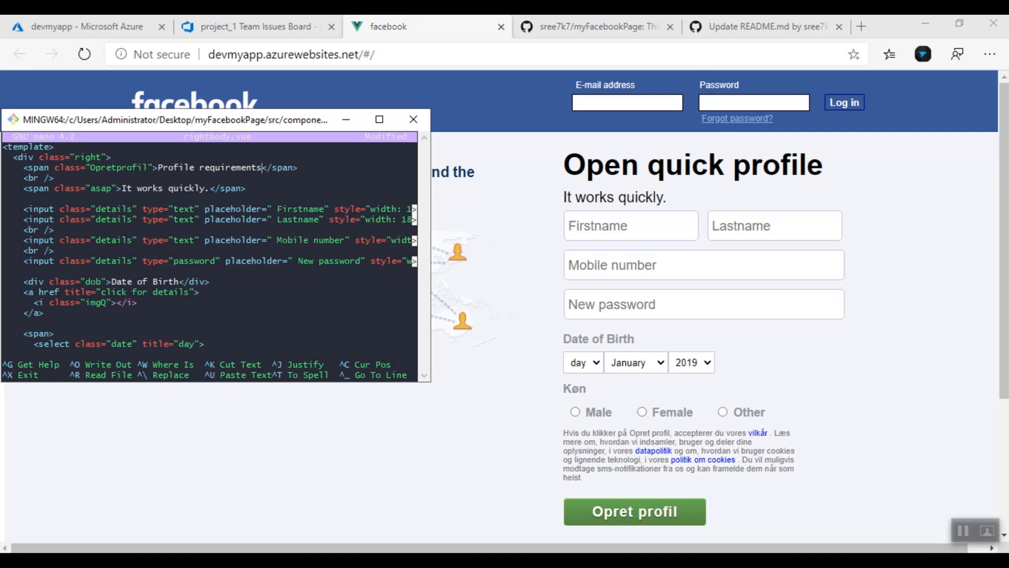
{"action": "key", "text": "BackSpace"}
{"action": "type", "text": "needed"}
{"action": "key", "text": "ctrl+o"}
{"action": "key", "text": "Return"}
{"action": "key", "text": "ctrl+x"}
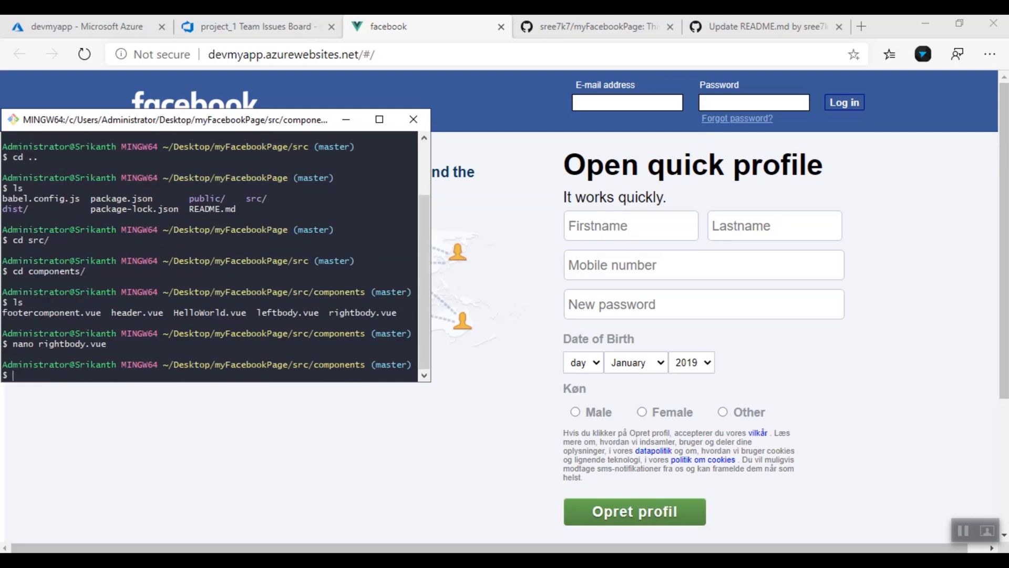
Stage all changes and commit them as "fixed AB#2 front page text is changed"
{"action": "type", "text": "git add ."}
{"action": "key", "text": "Return"}
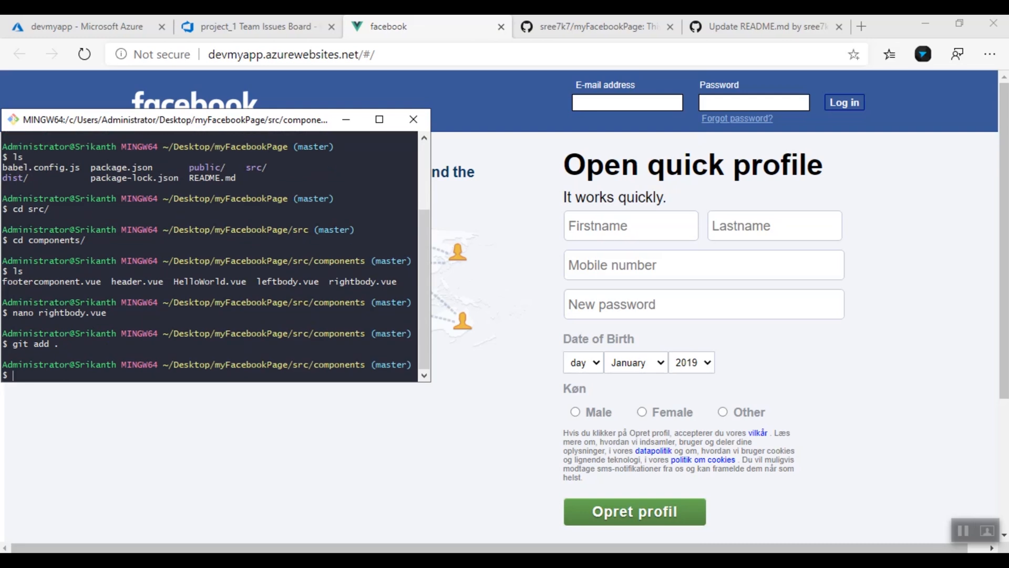
{"action": "type", "text": "git commit -m \""}
{"action": "left_click", "coordinate": [247, 16]}
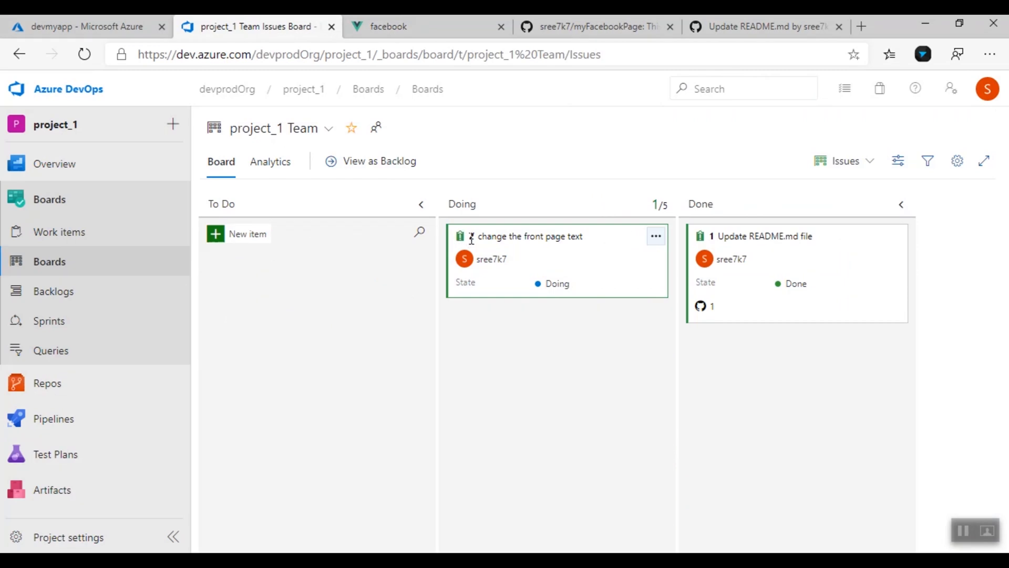
{"action": "left_click", "coordinate": [446, 561]}
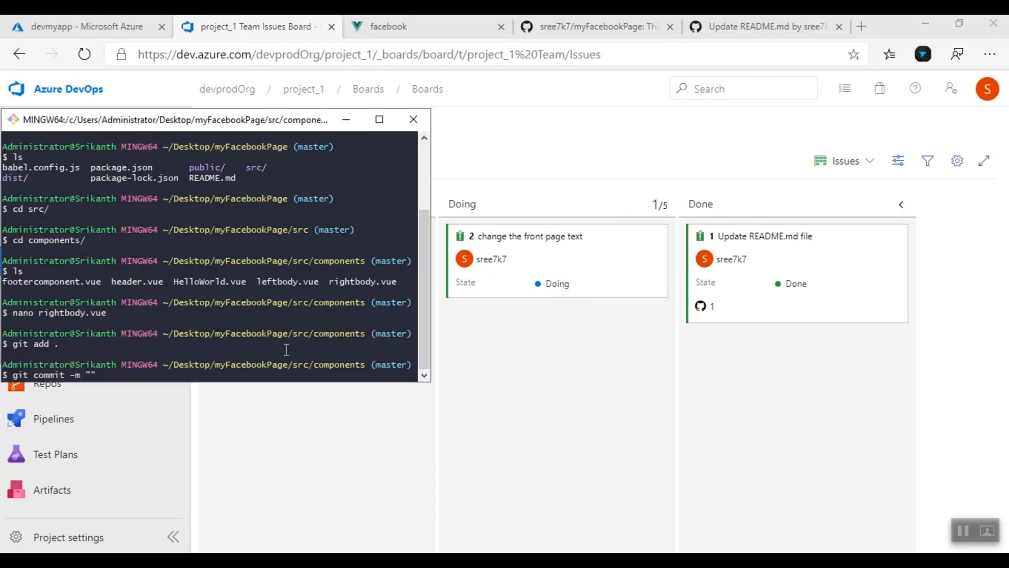
{"action": "type", "text": "fixed AB#2 front page"}
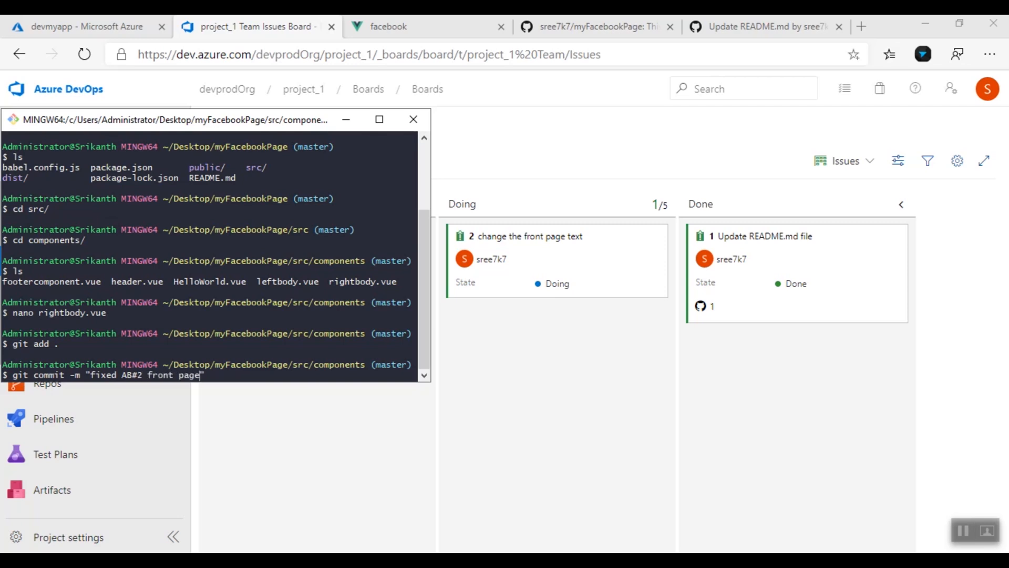
{"action": "type", "text": " text is changed"}
{"action": "key", "text": "Return"}
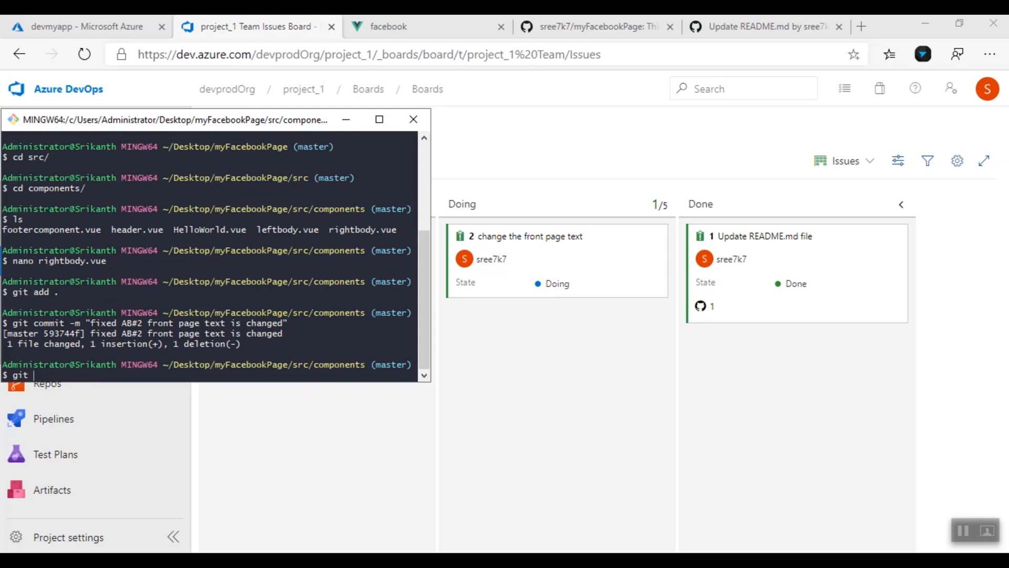
Push the commit to origin master with git push
{"action": "type", "text": "git push"}
{"action": "key", "text": "Return"}
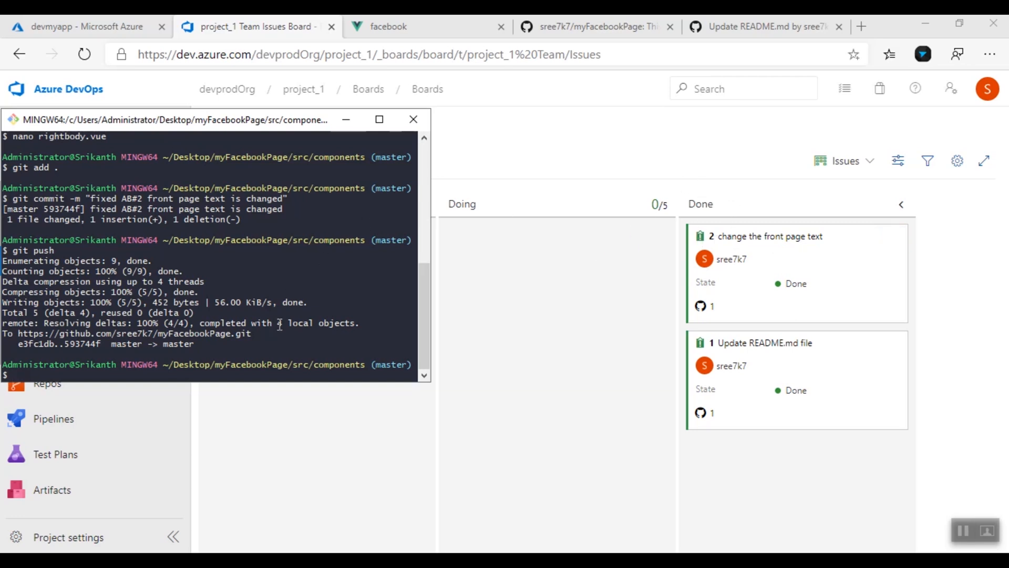
{"action": "left_click", "coordinate": [588, 525]}
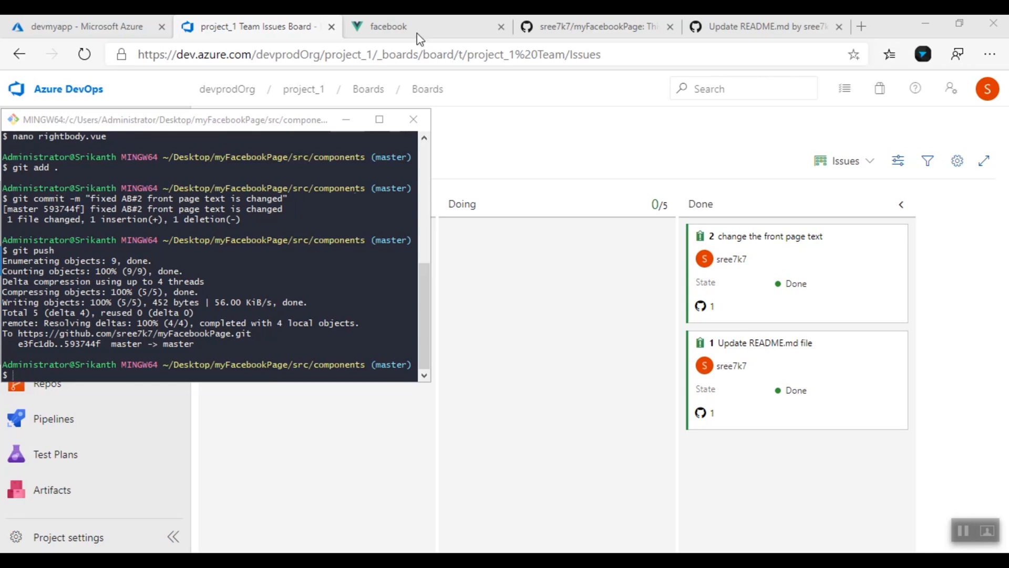
Open the automatically triggered Release-2 from Pipelines > Releases
{"action": "left_click", "coordinate": [424, 21]}
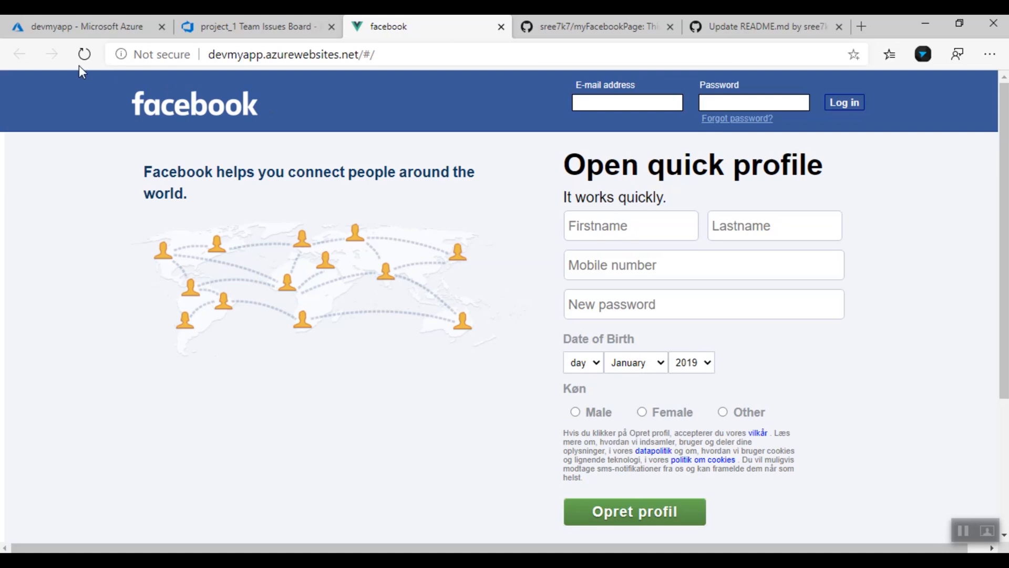
{"action": "left_click", "coordinate": [84, 53]}
{"action": "key", "text": "ctrl+shift+Tab"}
{"action": "left_click", "coordinate": [86, 418]}
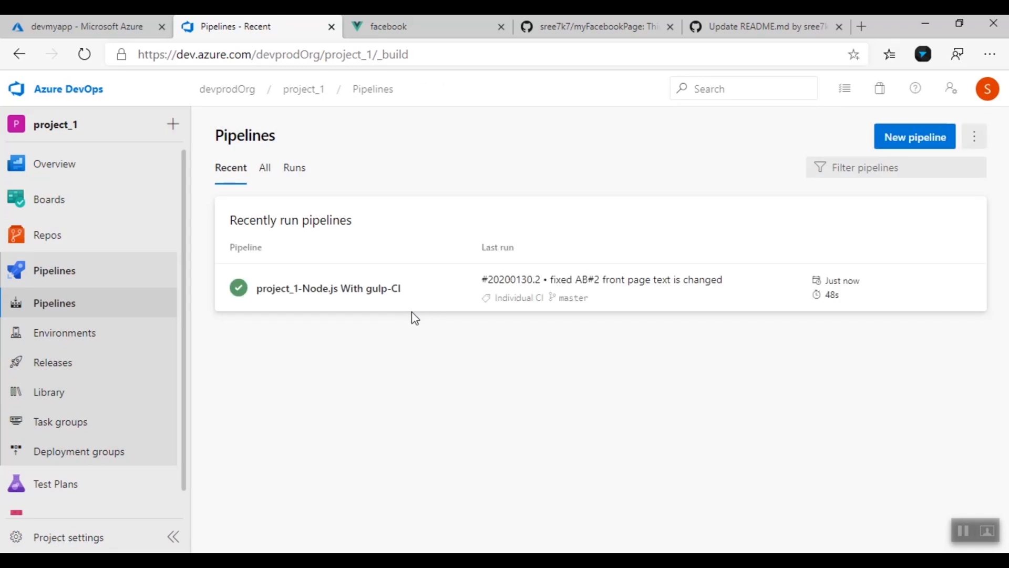
{"action": "left_click", "coordinate": [79, 375]}
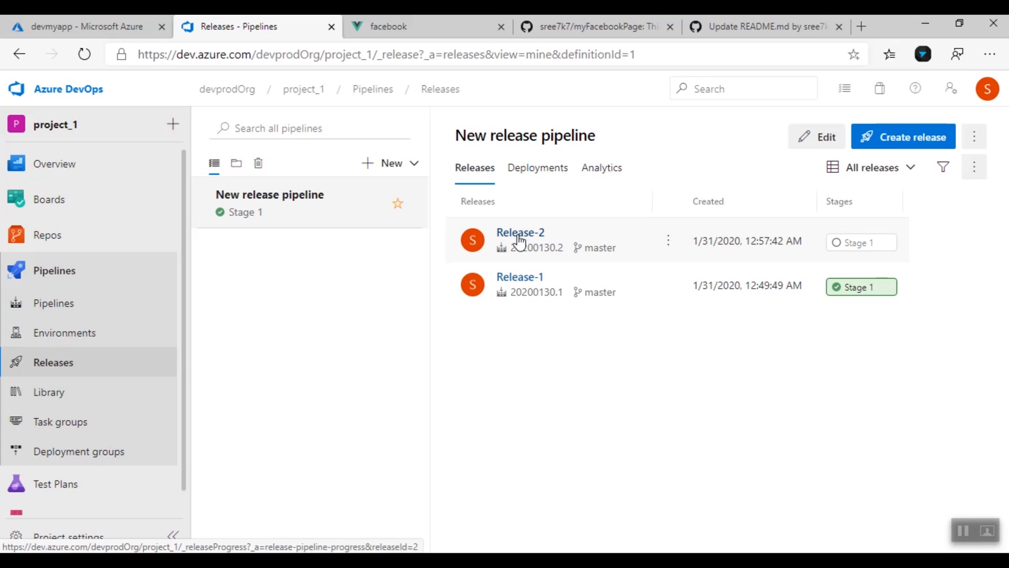
{"action": "left_click", "coordinate": [519, 234]}
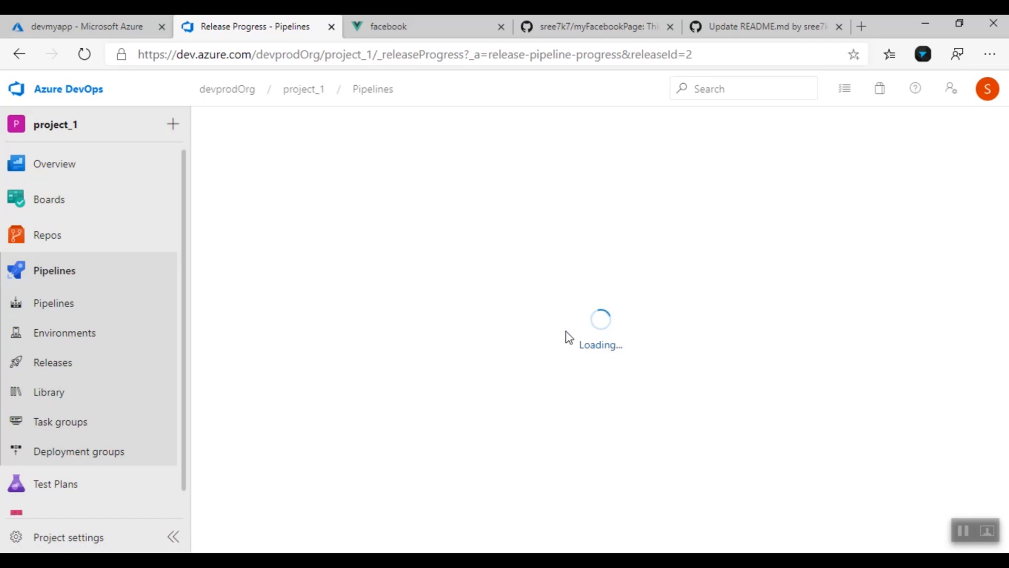
Verify Stage 1 succeeded and the reloaded site heading reads "Profile requirements needed"
{"action": "left_click", "coordinate": [399, 17]}
{"action": "left_click_drag", "start_coordinate": [567, 166], "coordinate": [807, 166]}
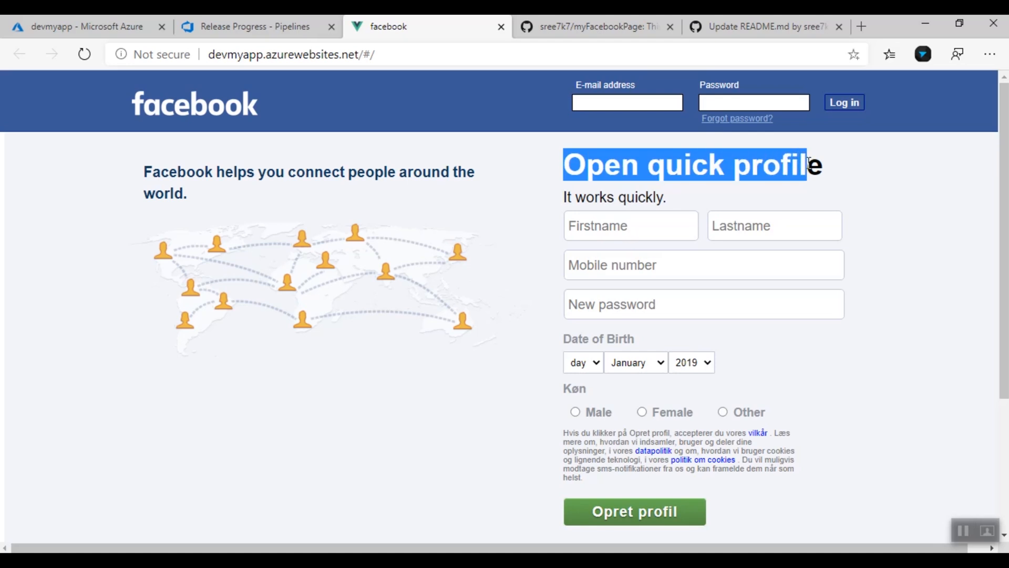
{"action": "left_click", "coordinate": [258, 22]}
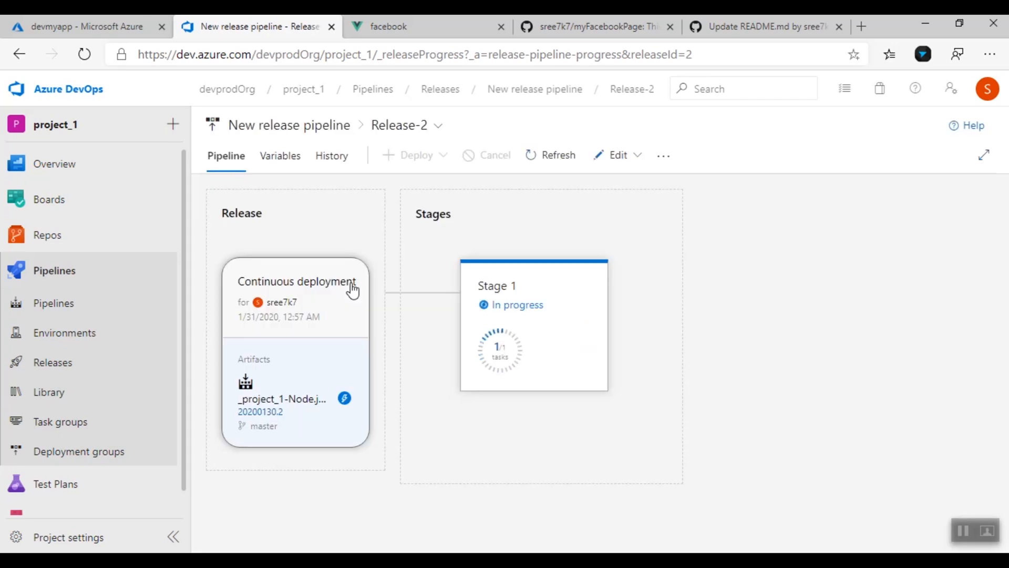
{"action": "mouse_move", "coordinate": [516, 353]}
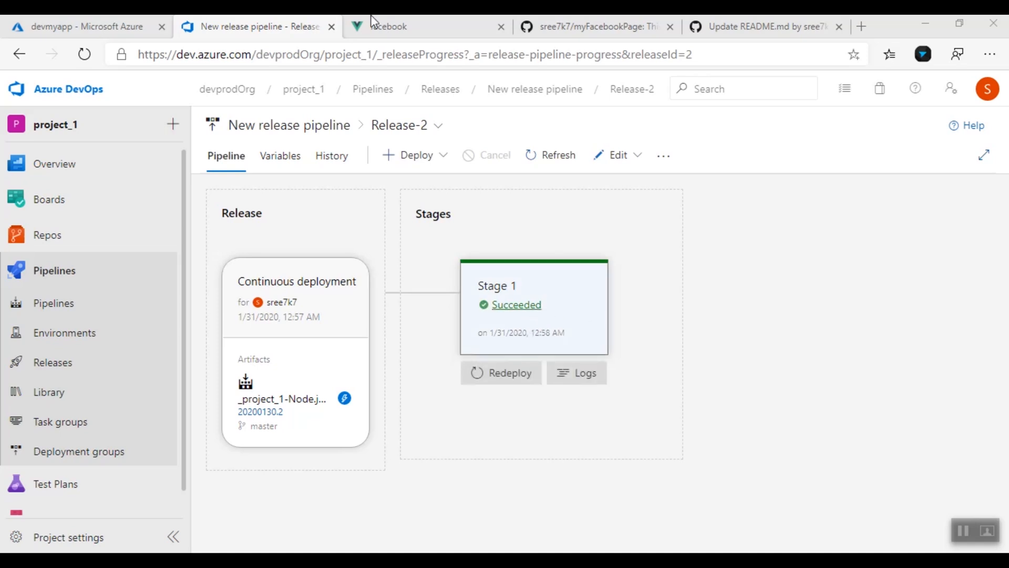
{"action": "left_click", "coordinate": [384, 25]}
{"action": "left_click", "coordinate": [90, 59]}
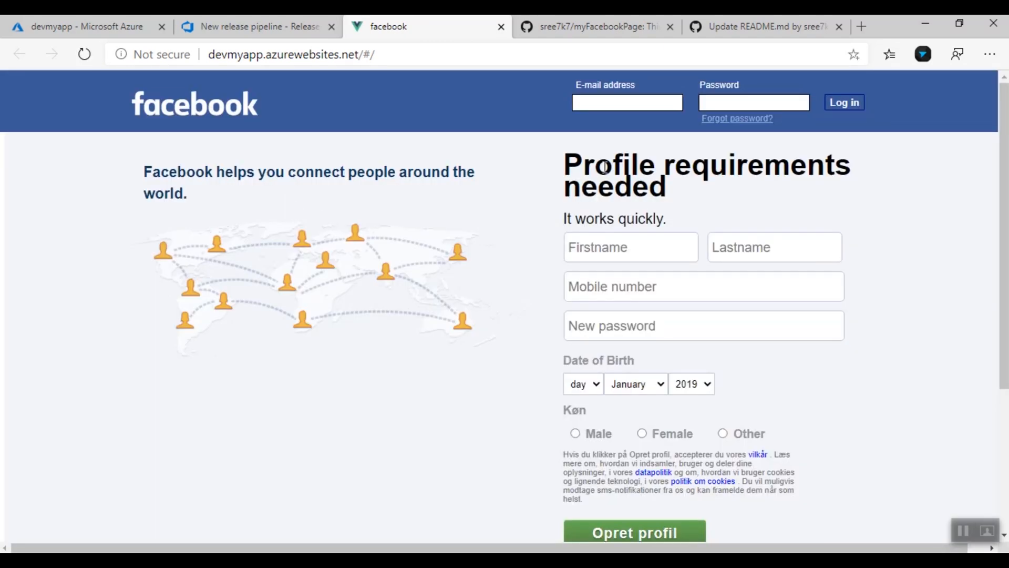
{"action": "left_click_drag", "start_coordinate": [567, 158], "coordinate": [692, 196]}
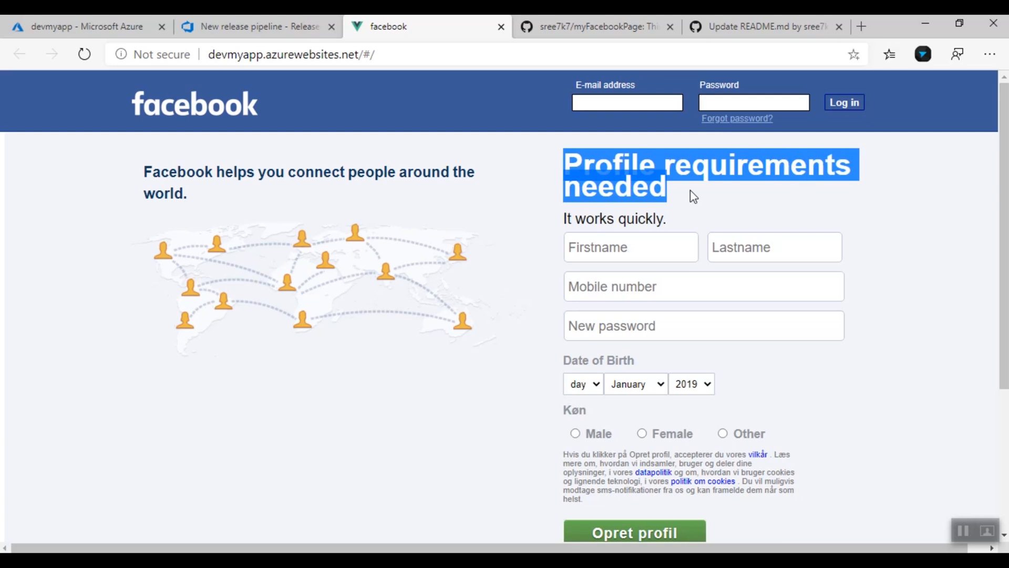
{"action": "left_click", "coordinate": [472, 219]}
{"action": "left_click", "coordinate": [289, 23]}
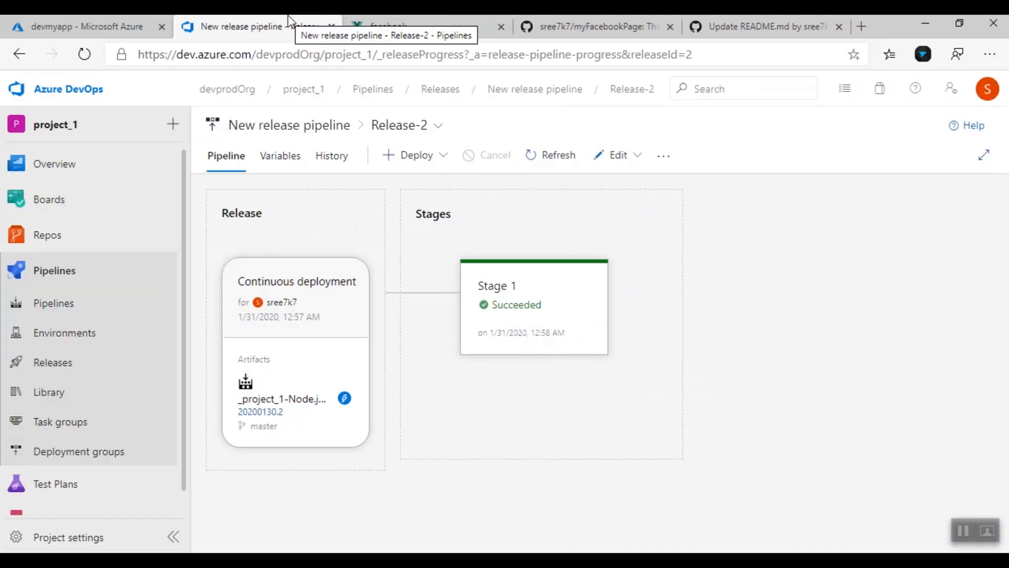
Switch to Release-1 and redeploy it to Stage 1
{"action": "left_click", "coordinate": [431, 129]}
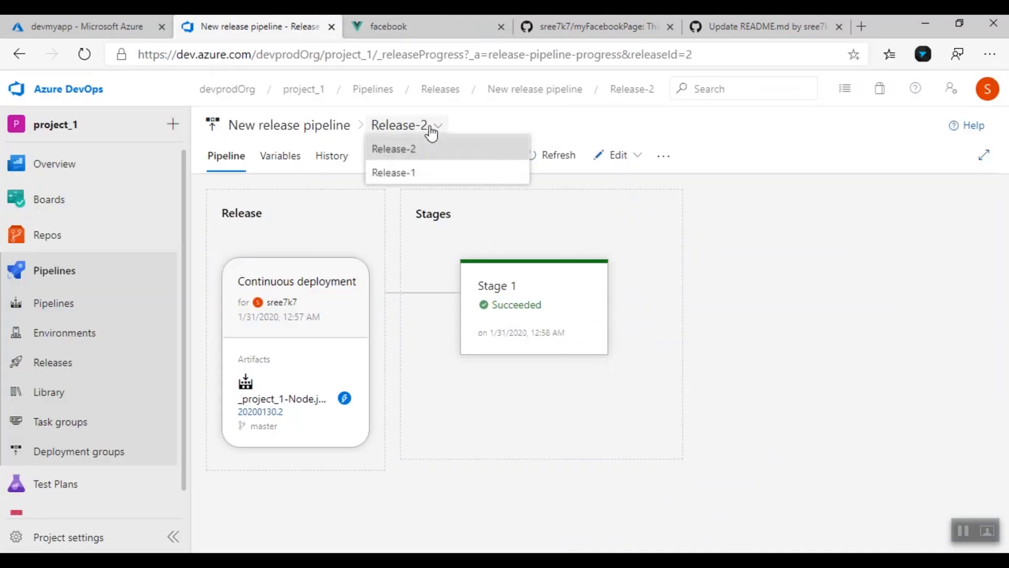
{"action": "left_click", "coordinate": [437, 32]}
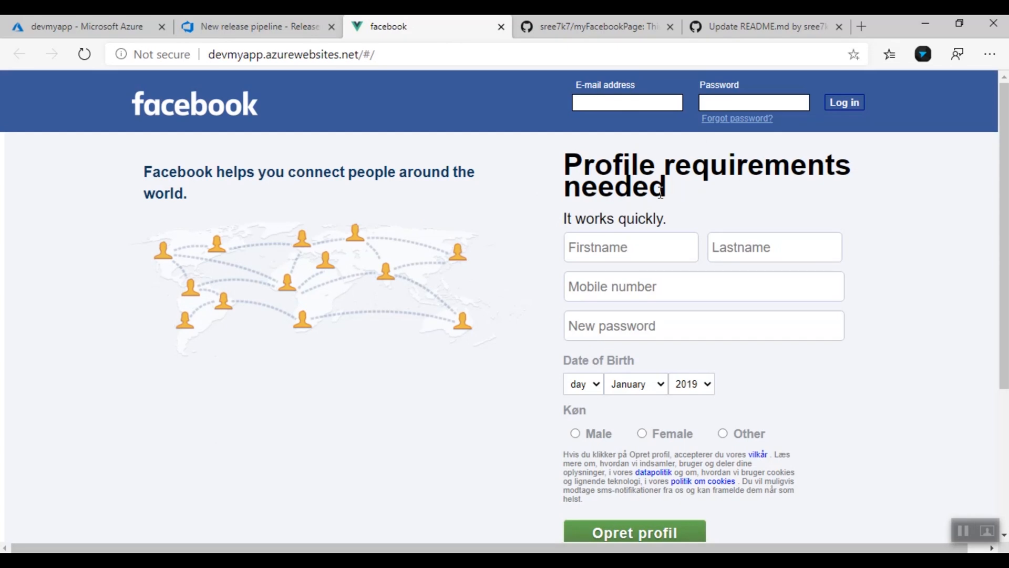
{"action": "left_click", "coordinate": [269, 15]}
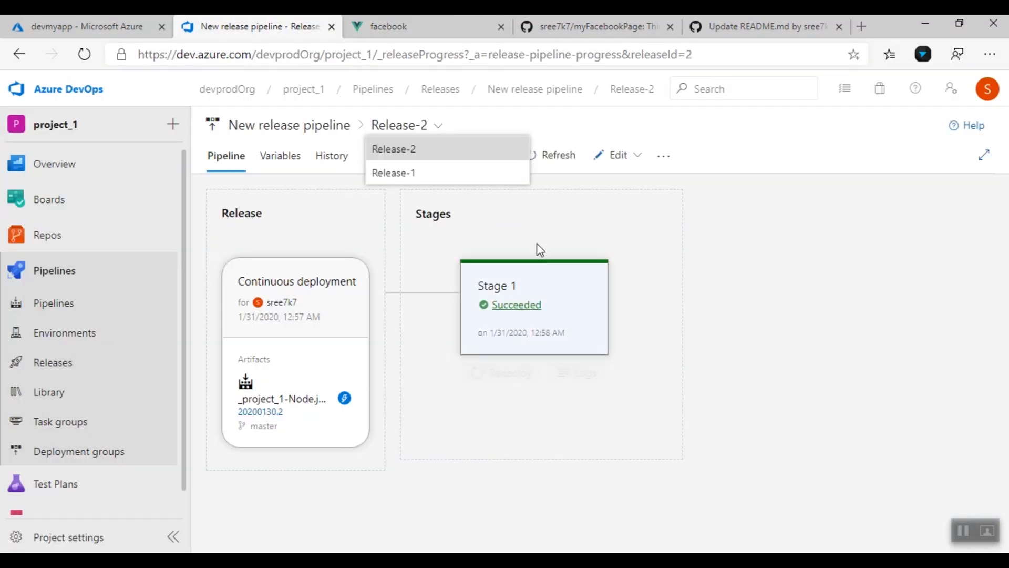
{"action": "left_click", "coordinate": [425, 176]}
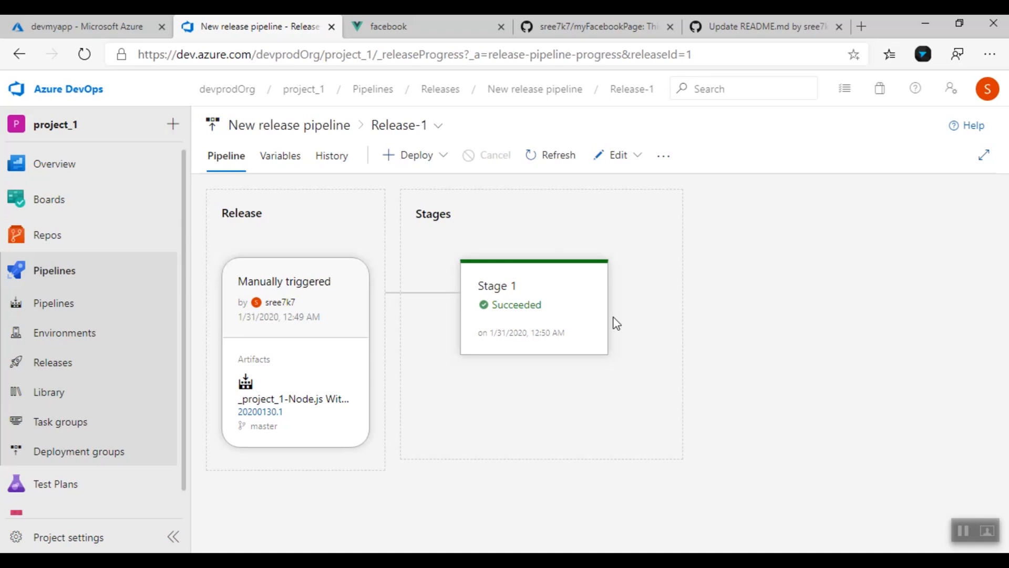
{"action": "mouse_move", "coordinate": [563, 341]}
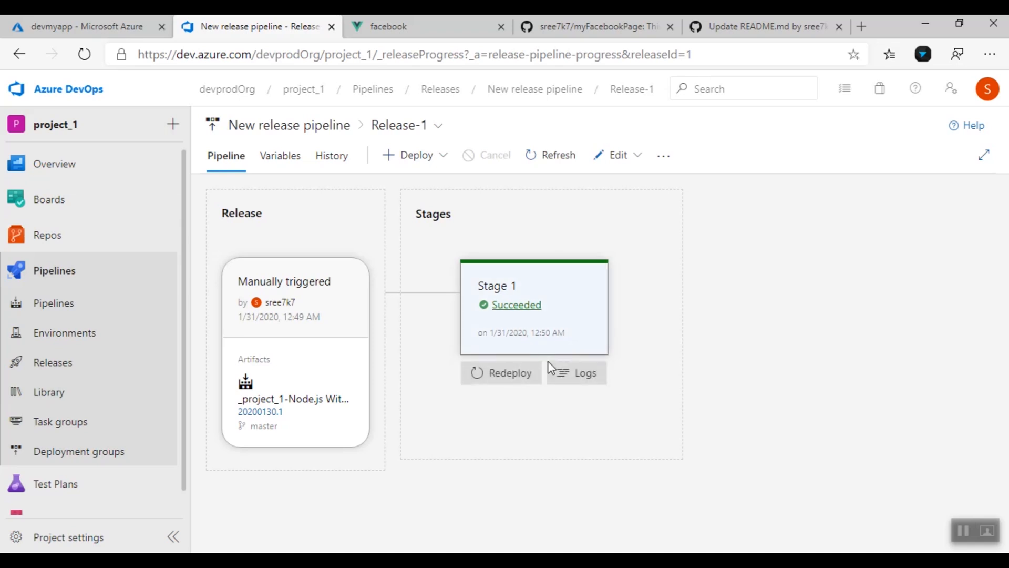
{"action": "left_click", "coordinate": [519, 386]}
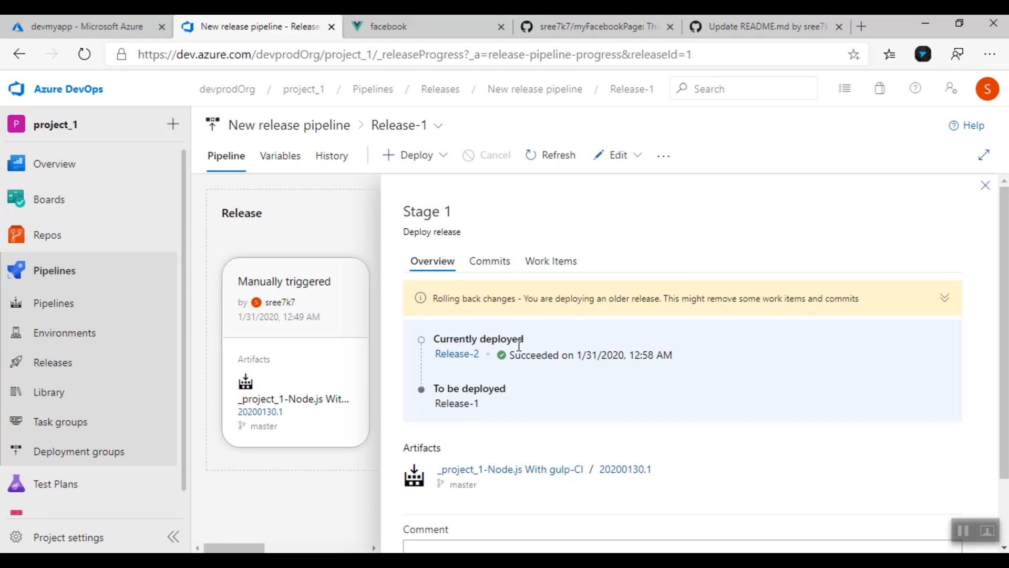
{"action": "scroll", "coordinate": [543, 476], "scroll_direction": "down", "scroll_amount": 1}
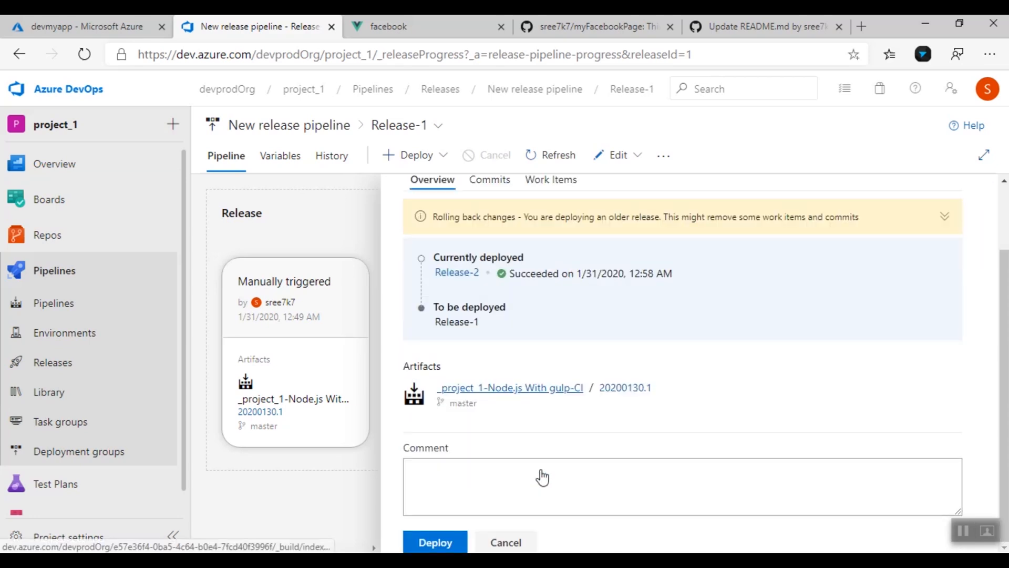
{"action": "left_click", "coordinate": [443, 542]}
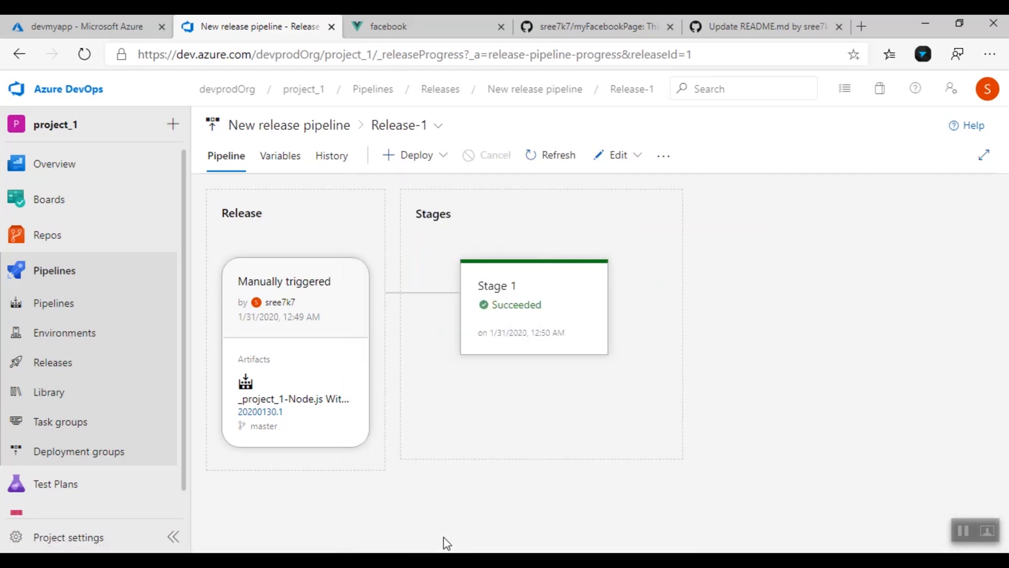
{"action": "mouse_move", "coordinate": [541, 313]}
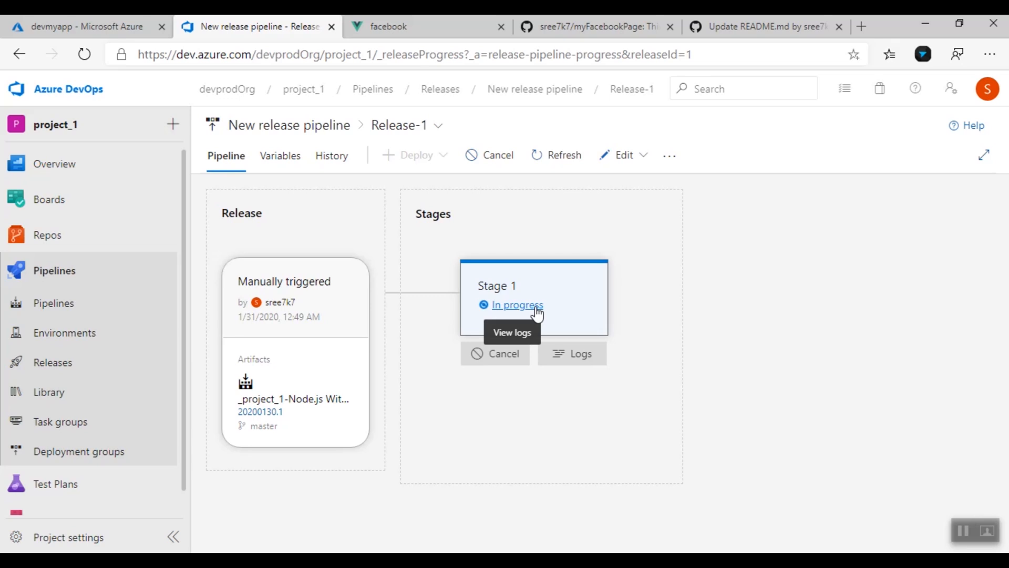
Reload the site to confirm it is back to the "Open quick profile" heading
{"action": "left_click", "coordinate": [389, 23]}
{"action": "mouse_move", "coordinate": [667, 190]}
{"action": "left_mouse_down"}
{"action": "mouse_move", "coordinate": [568, 162]}
{"action": "mouse_move", "coordinate": [673, 173]}
{"action": "left_mouse_up"}
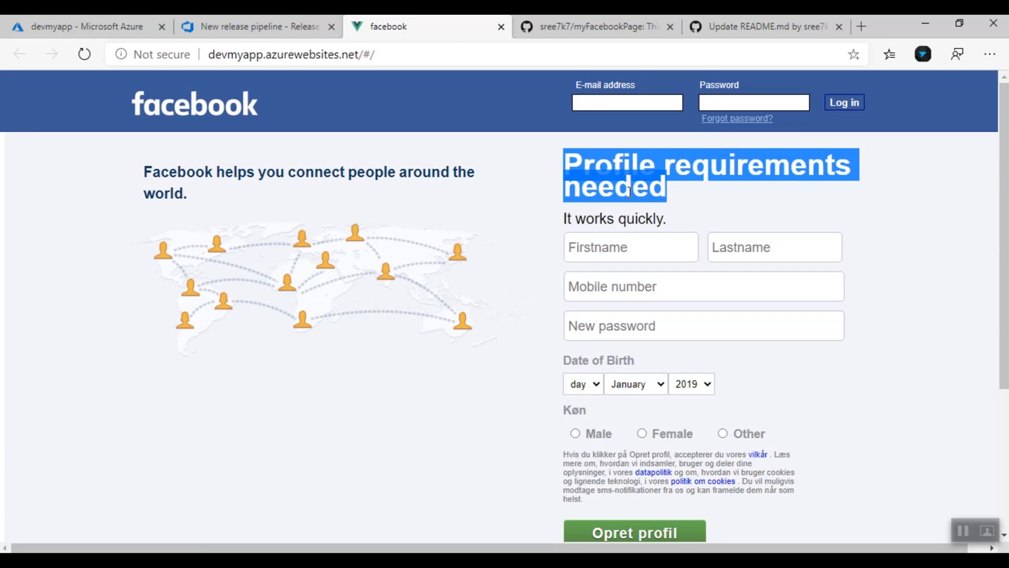
{"action": "left_click", "coordinate": [294, 24]}
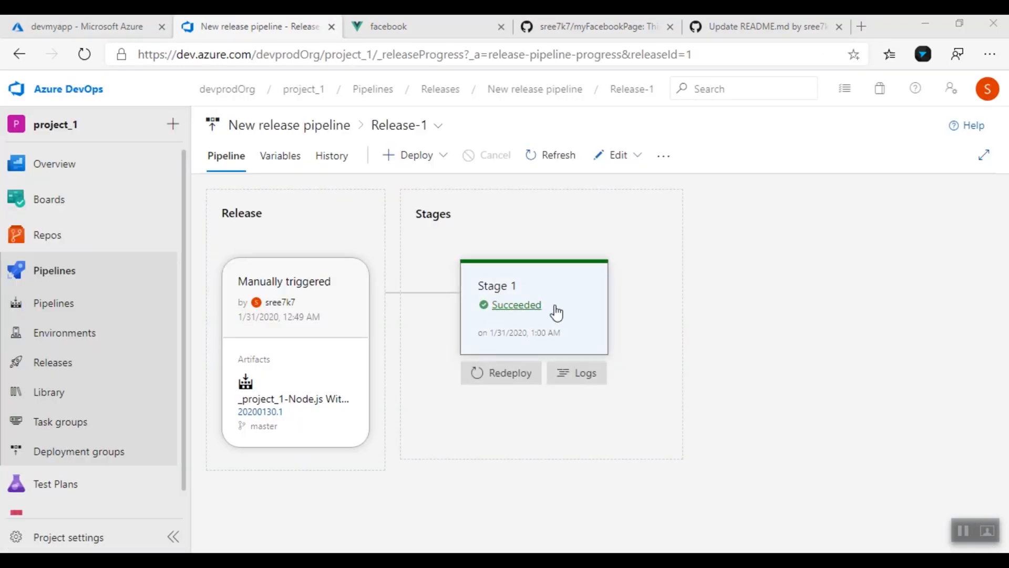
{"action": "left_click", "coordinate": [441, 29]}
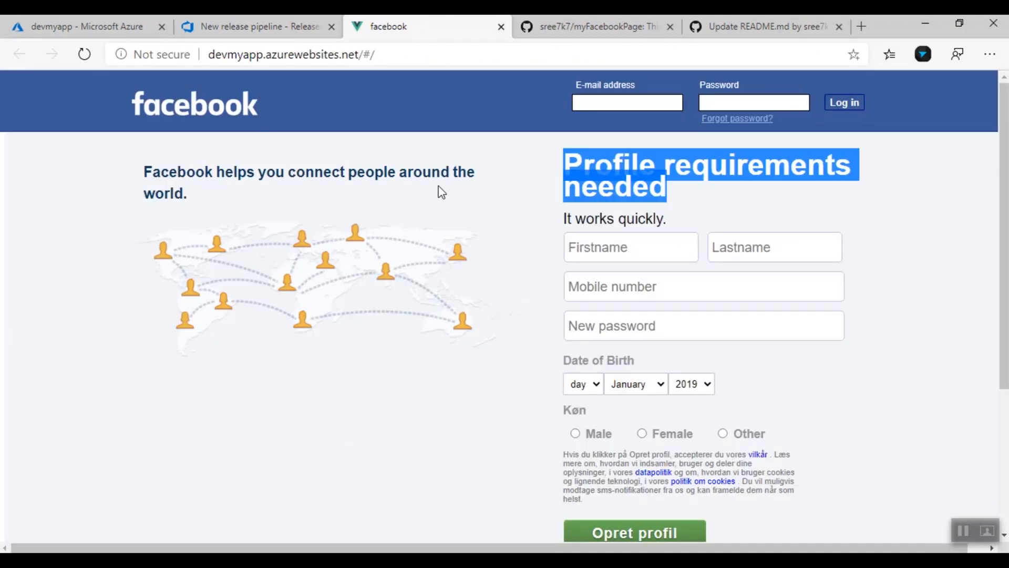
{"action": "left_click", "coordinate": [84, 54]}
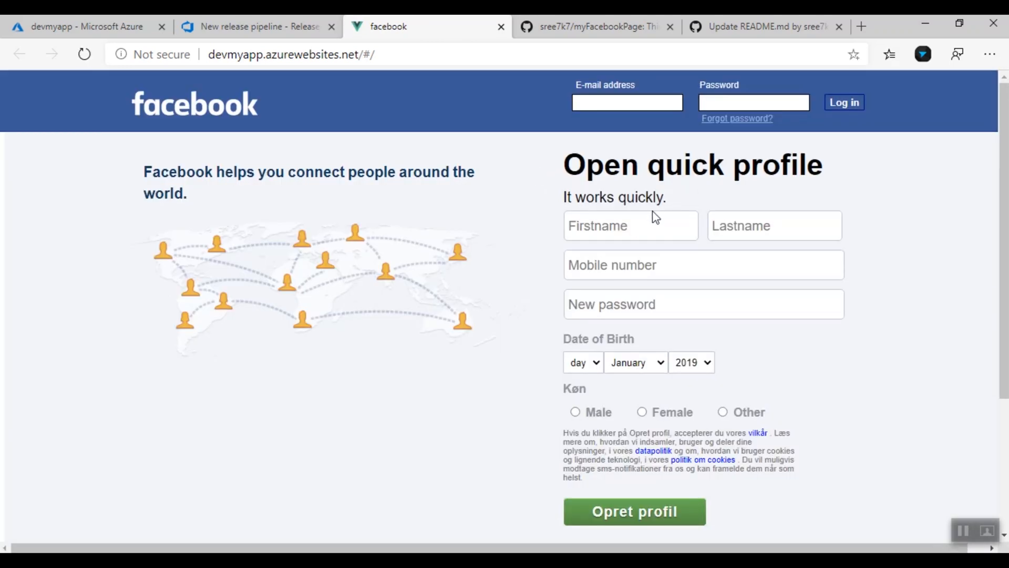
{"action": "left_click", "coordinate": [263, 26]}
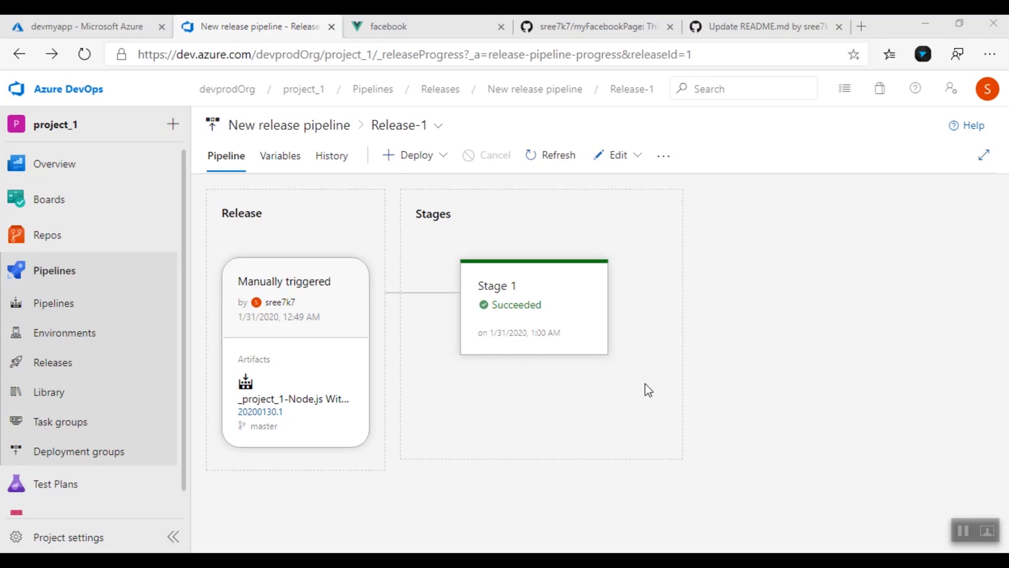
Edit the release pipeline and rename Stage 1 to Dev
{"action": "left_click", "coordinate": [636, 165]}
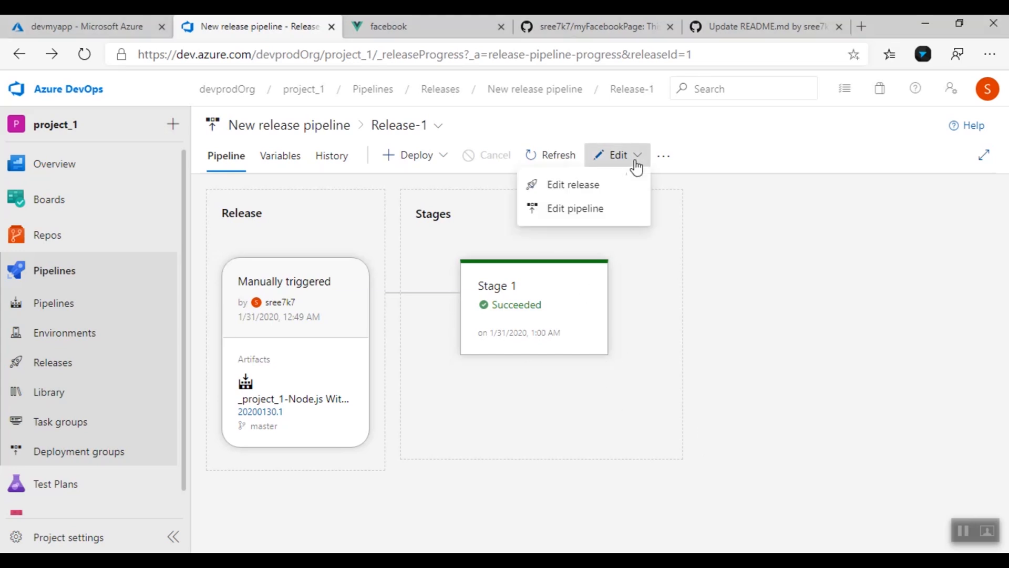
{"action": "left_click", "coordinate": [579, 209]}
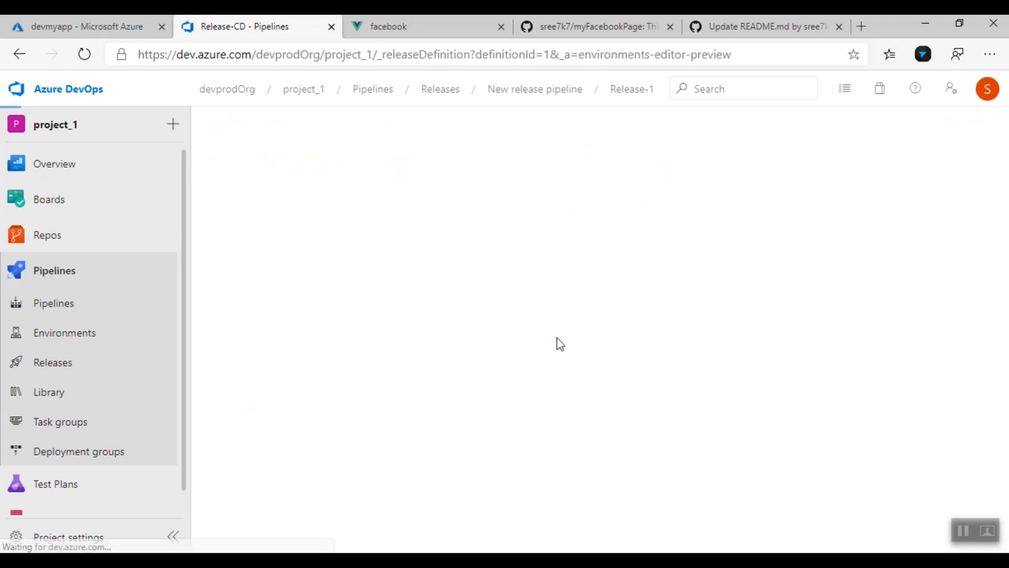
{"action": "mouse_move", "coordinate": [500, 360]}
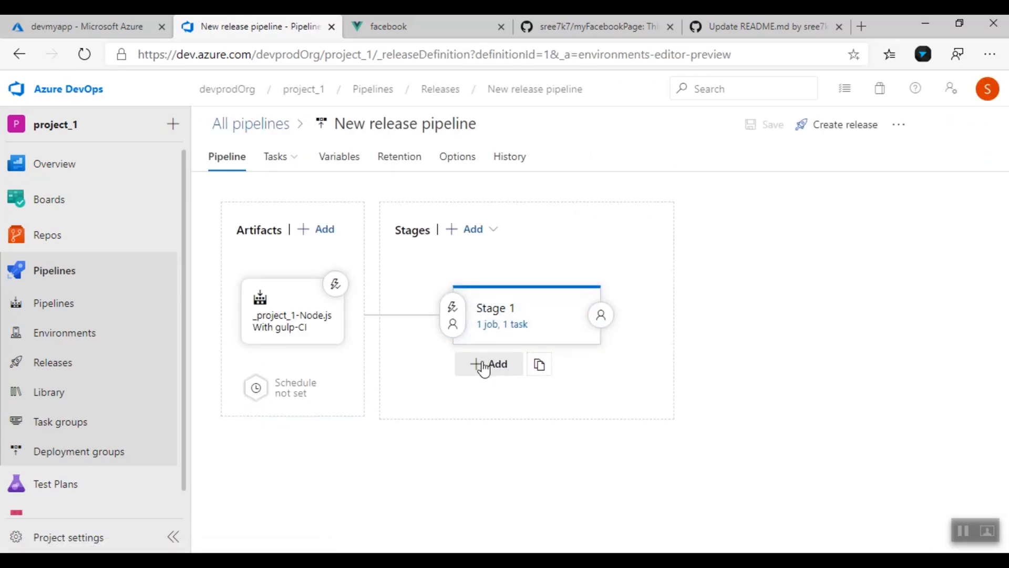
{"action": "left_click", "coordinate": [502, 311]}
{"action": "triple_click", "coordinate": [680, 323]}
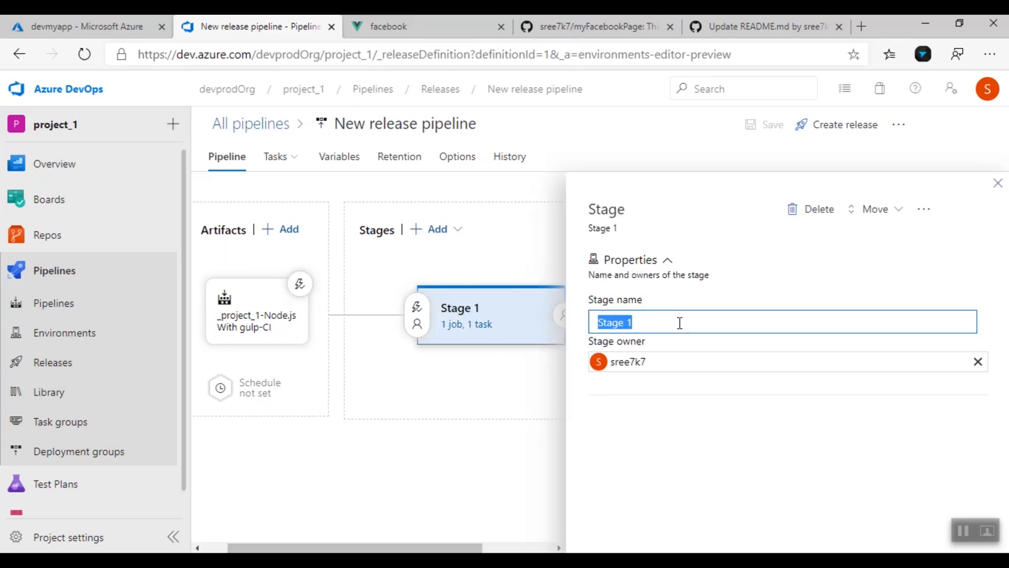
{"action": "type", "text": "QA"}
{"action": "left_click_drag", "start_coordinate": [636, 325], "coordinate": [572, 335]}
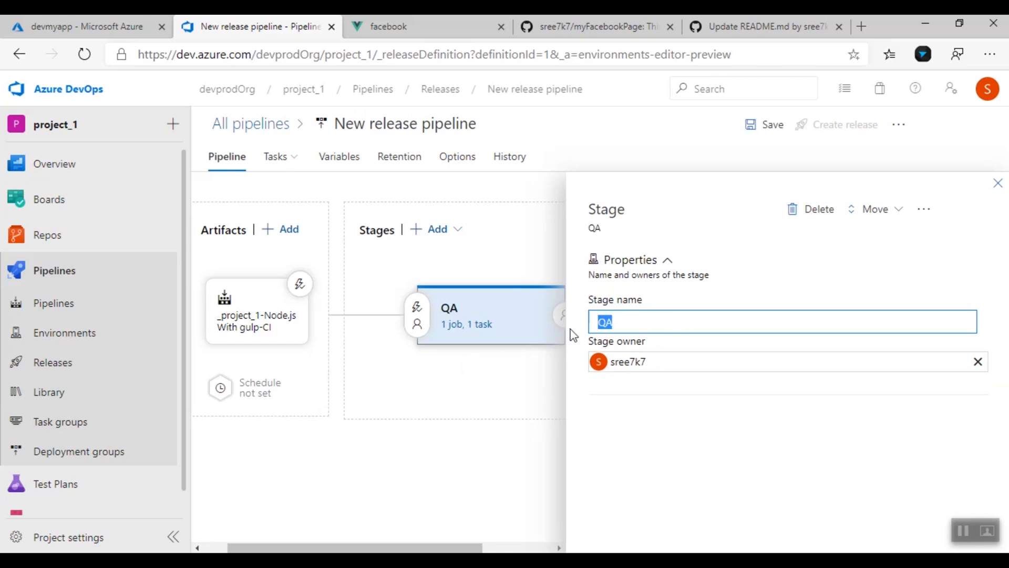
{"action": "type", "text": "Dev"}
{"action": "left_click", "coordinate": [998, 184]}
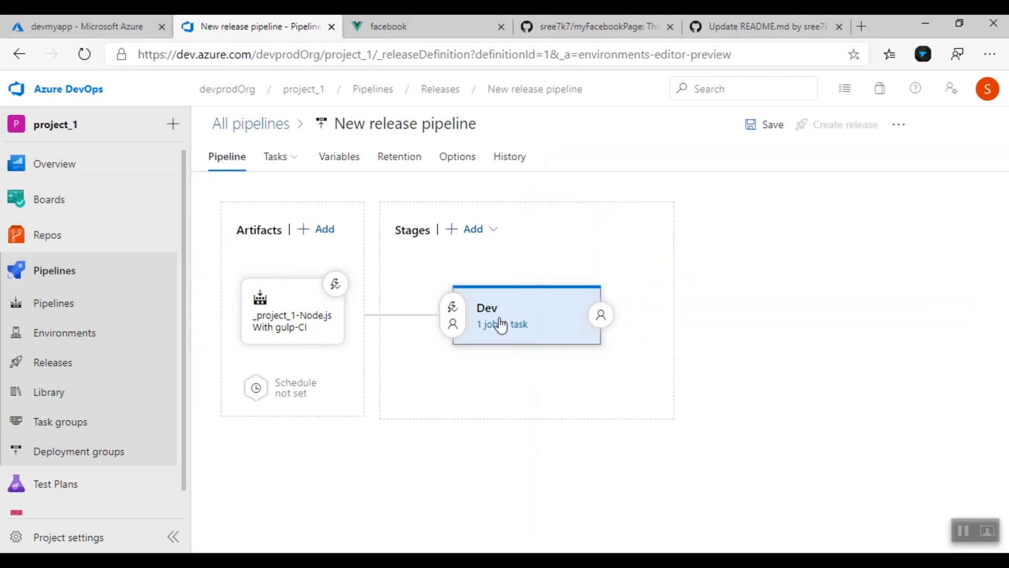
Clone the Dev stage, name the copy Prod, and open its tasks
{"action": "right_click", "coordinate": [545, 310]}
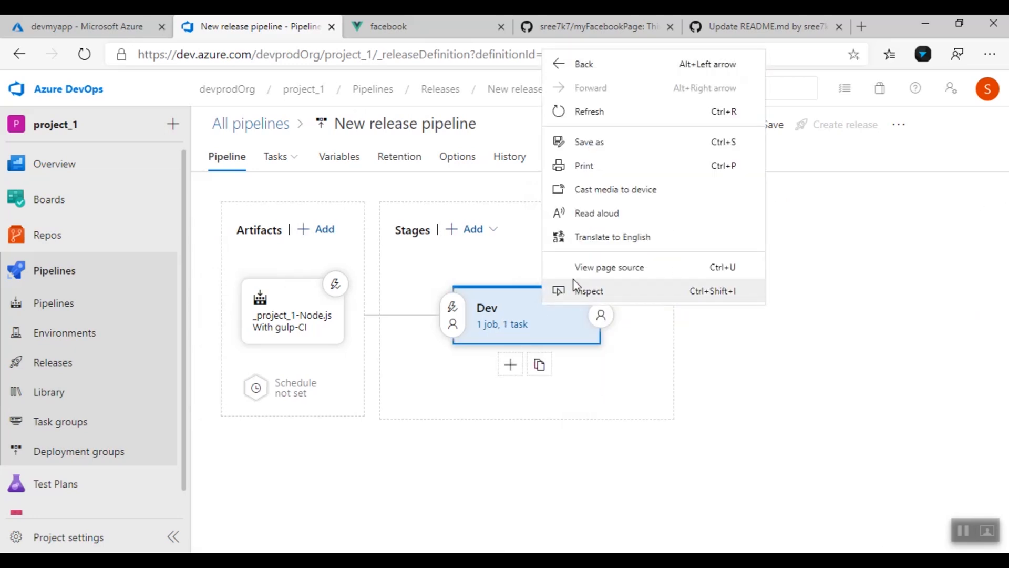
{"action": "left_click", "coordinate": [564, 381]}
{"action": "left_click", "coordinate": [553, 374]}
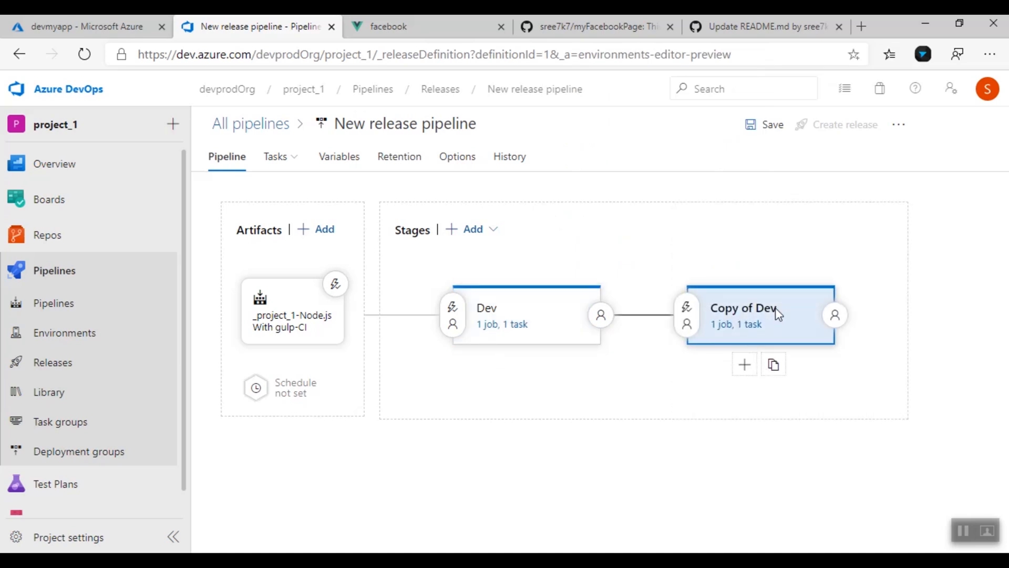
{"action": "left_click", "coordinate": [776, 311]}
{"action": "left_click", "coordinate": [680, 322]}
{"action": "left_click_drag", "start_coordinate": [680, 322], "coordinate": [531, 340]}
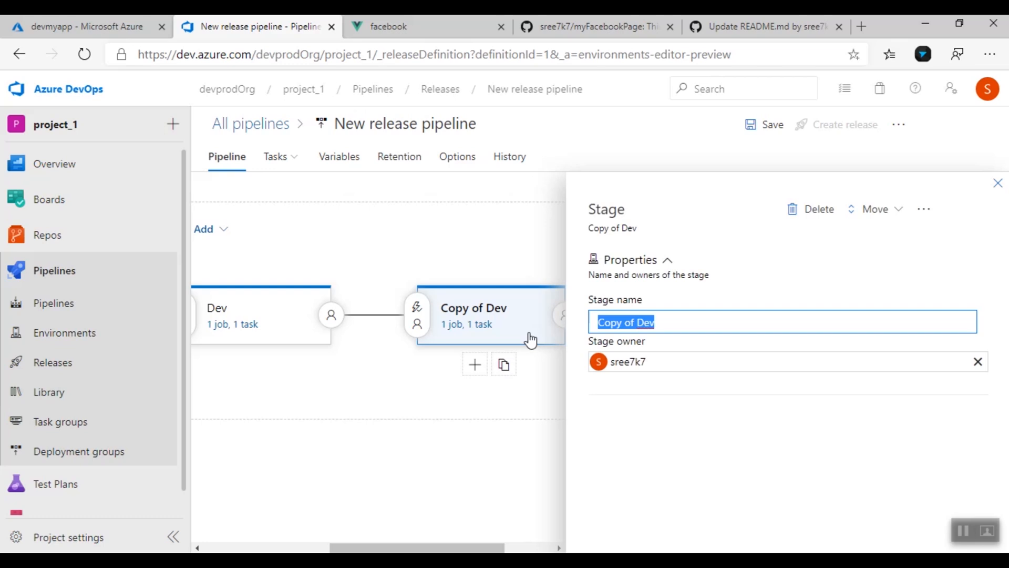
{"action": "type", "text": "Pro"}
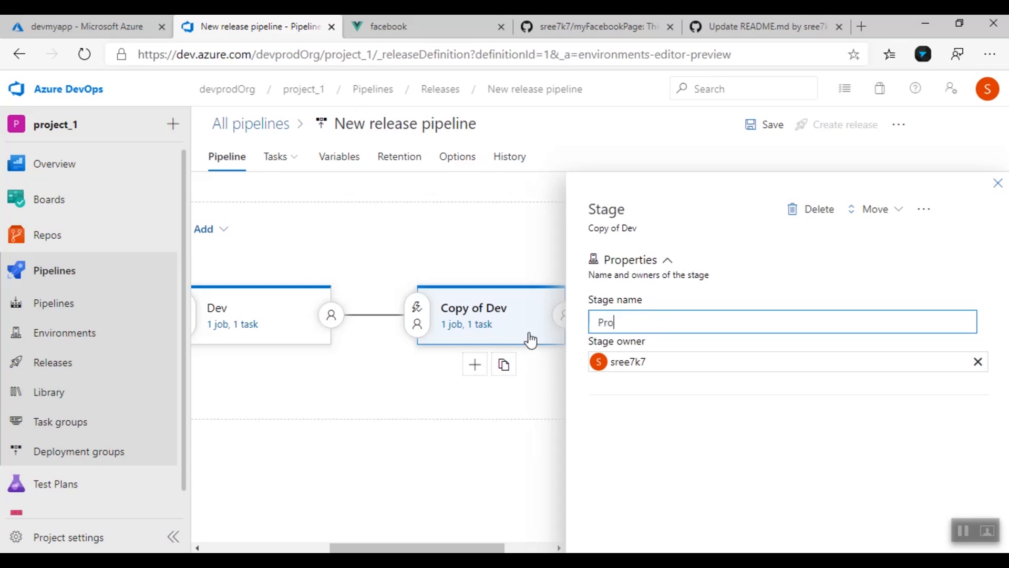
{"action": "type", "text": "duct"}
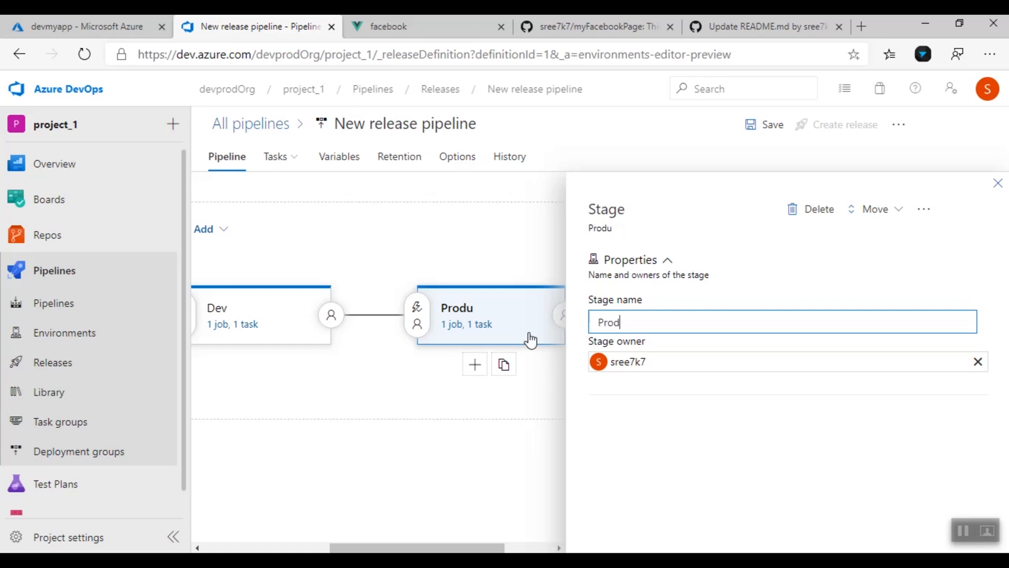
{"action": "left_click", "coordinate": [997, 184]}
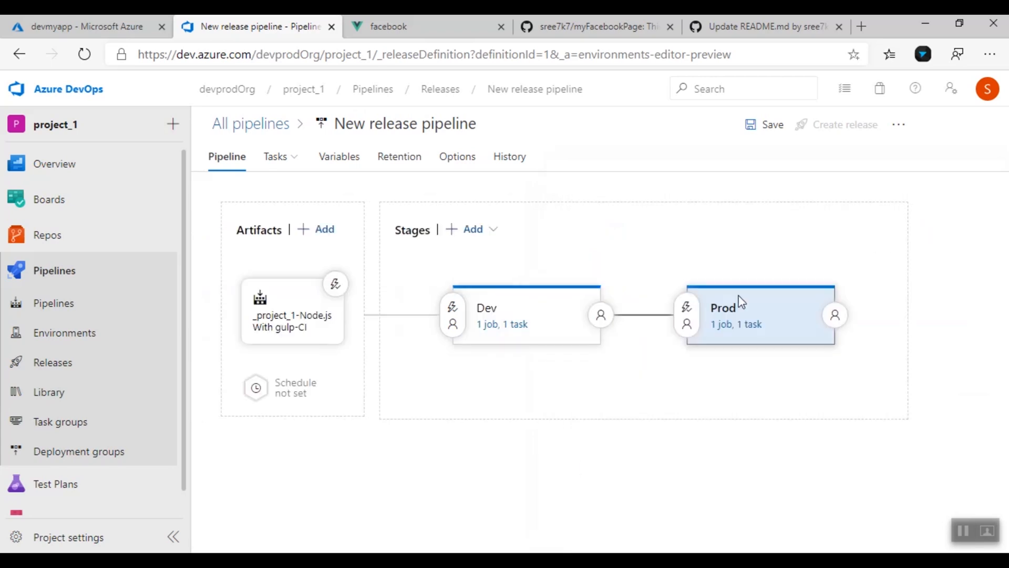
{"action": "left_click", "coordinate": [747, 331]}
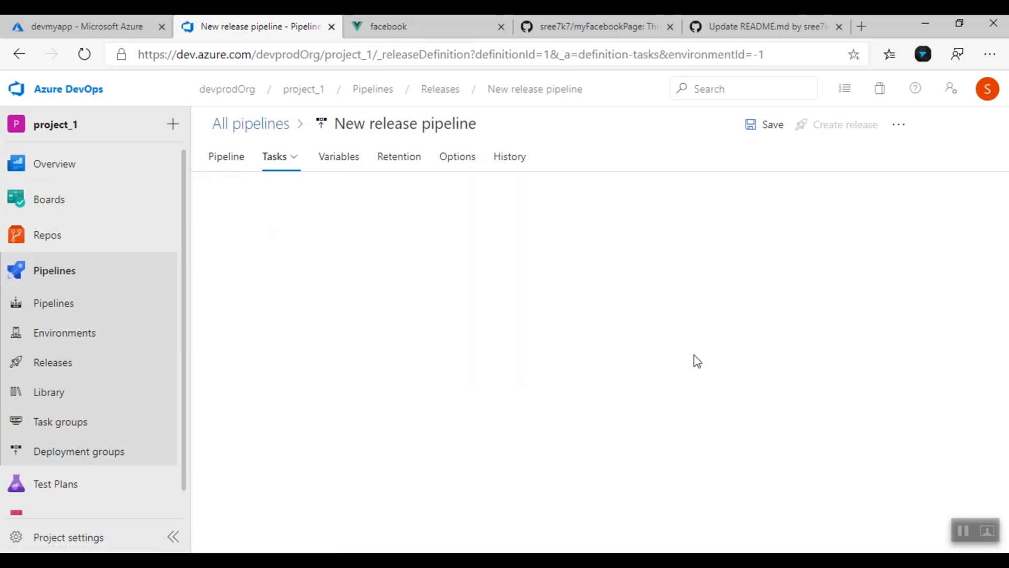
Set the Prod stage's App service name to prodmyapp
{"action": "left_click", "coordinate": [360, 287]}
{"action": "scroll", "coordinate": [752, 457], "scroll_direction": "down", "scroll_amount": 5}
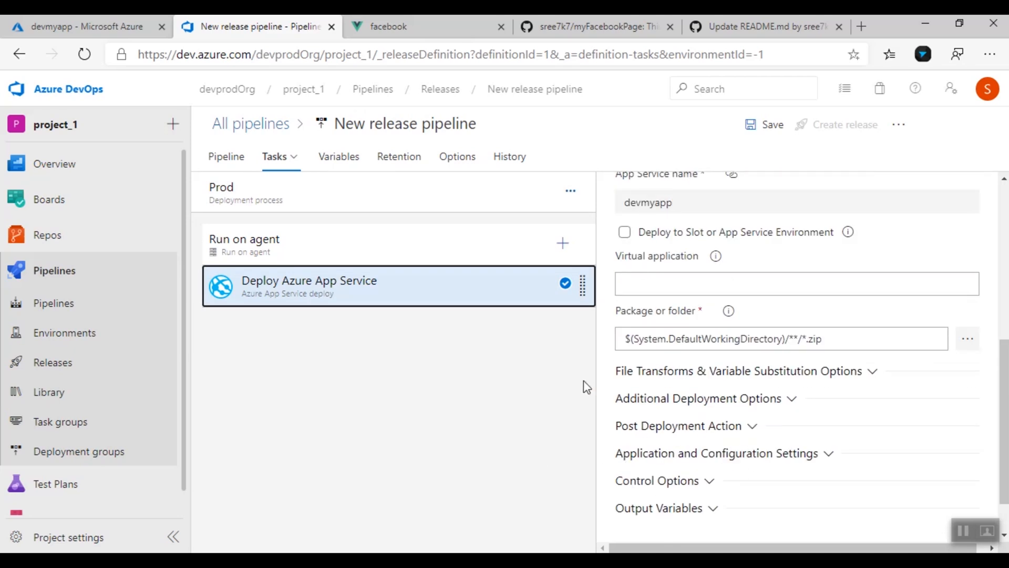
{"action": "left_click", "coordinate": [495, 208]}
{"action": "left_click", "coordinate": [953, 429]}
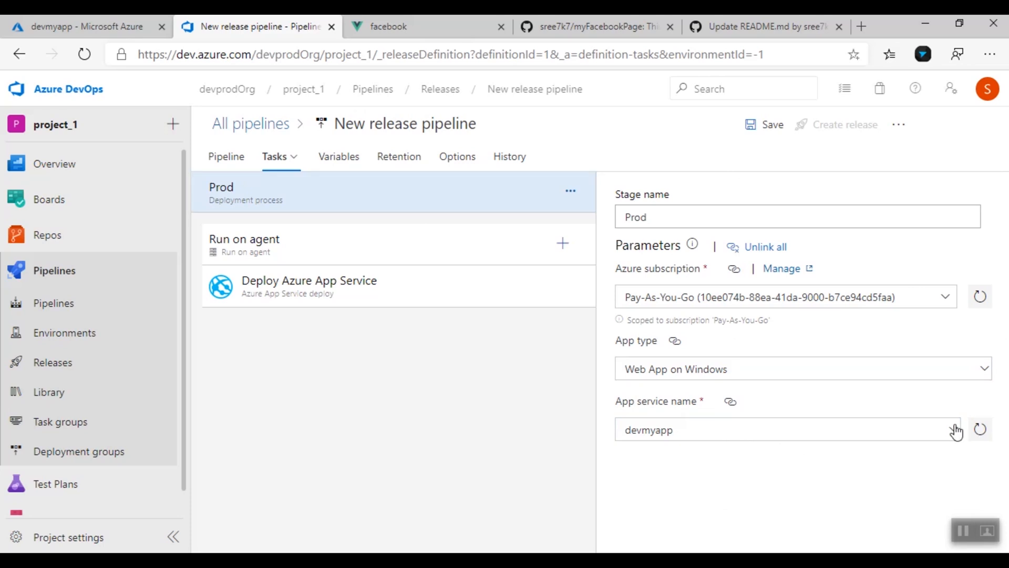
{"action": "left_click", "coordinate": [652, 474]}
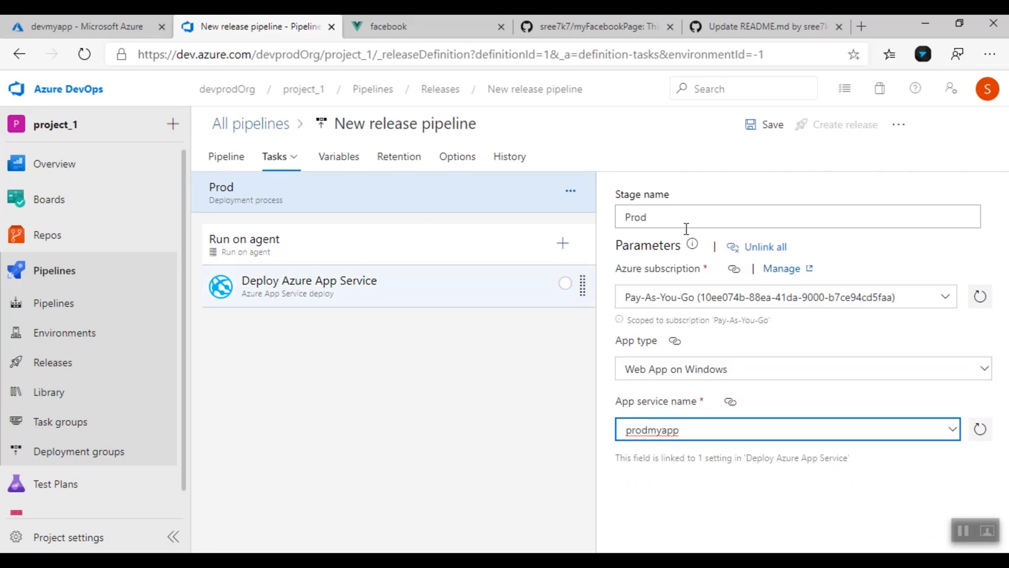
Save the pipeline and create a new release, Release-3
{"action": "left_click", "coordinate": [773, 126]}
{"action": "left_click", "coordinate": [578, 370]}
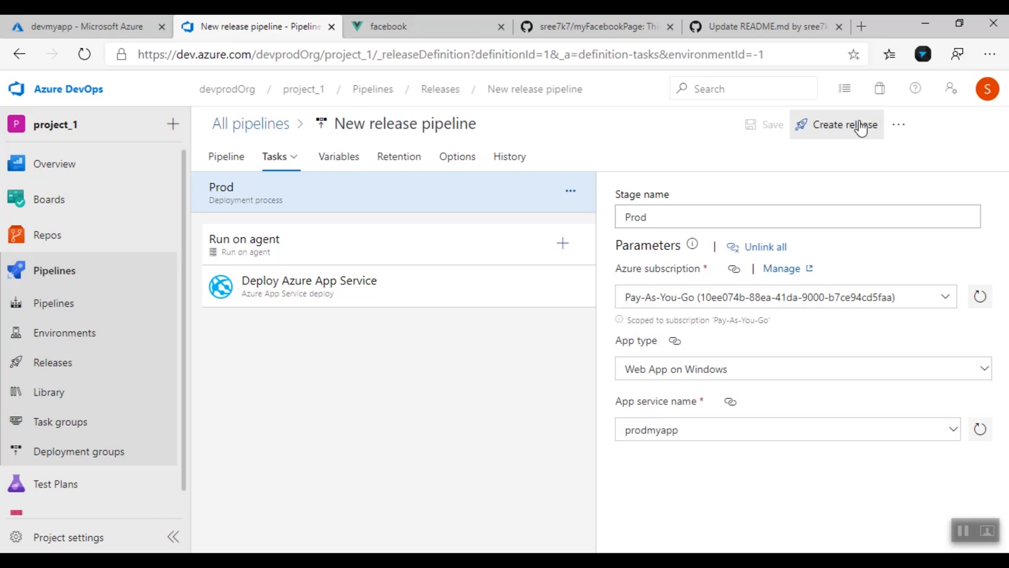
{"action": "left_click", "coordinate": [860, 126]}
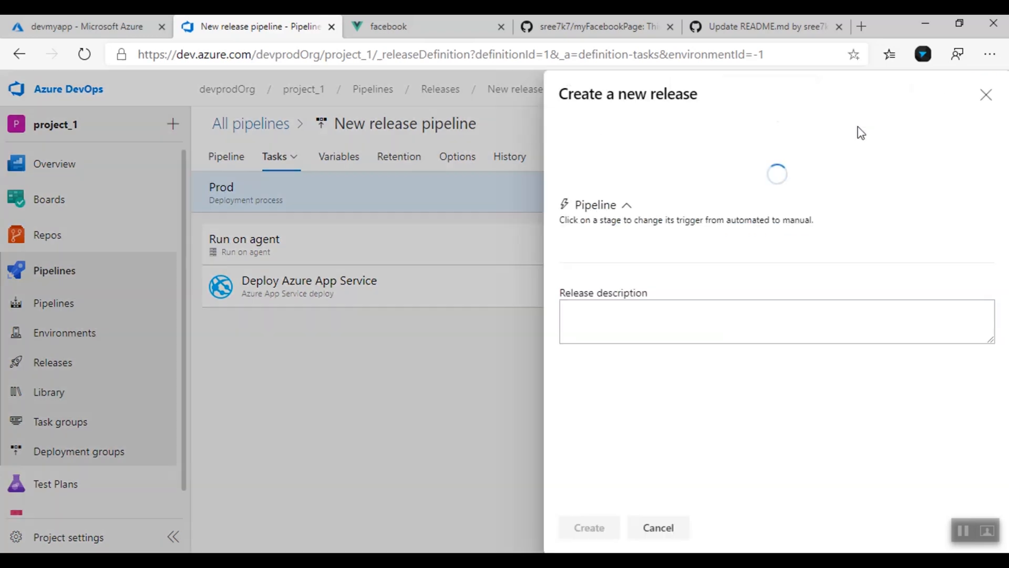
{"action": "left_click", "coordinate": [604, 532]}
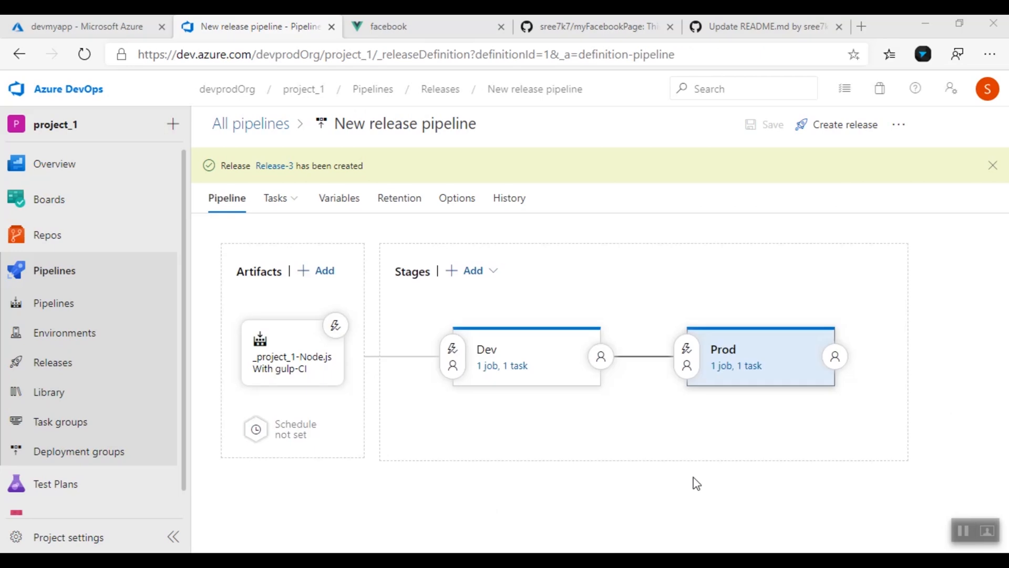
Enable pre-deployment approvals on Prod with the project user as approver
{"action": "left_click", "coordinate": [686, 349]}
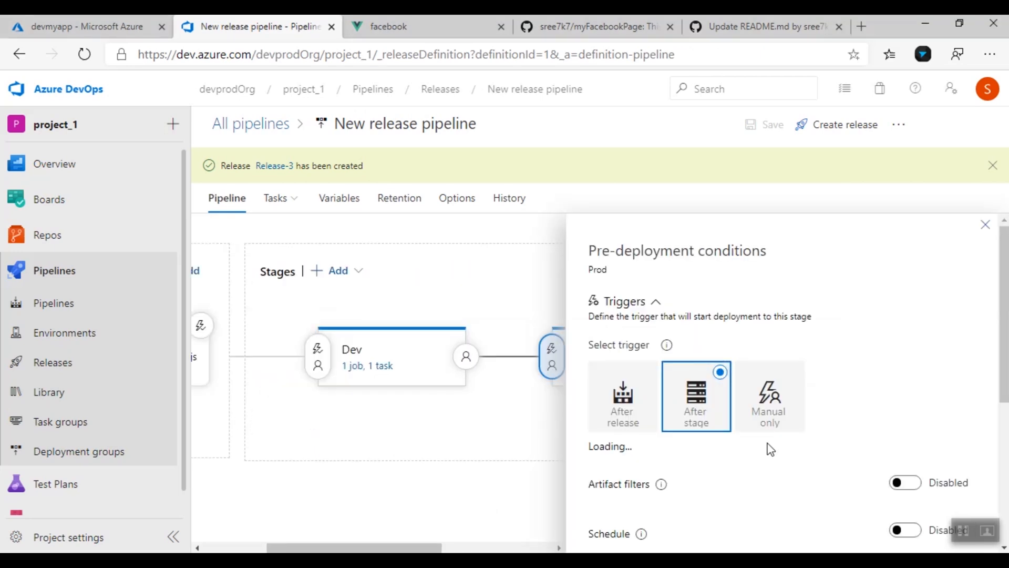
{"action": "scroll", "coordinate": [778, 444], "scroll_direction": "down", "scroll_amount": 5}
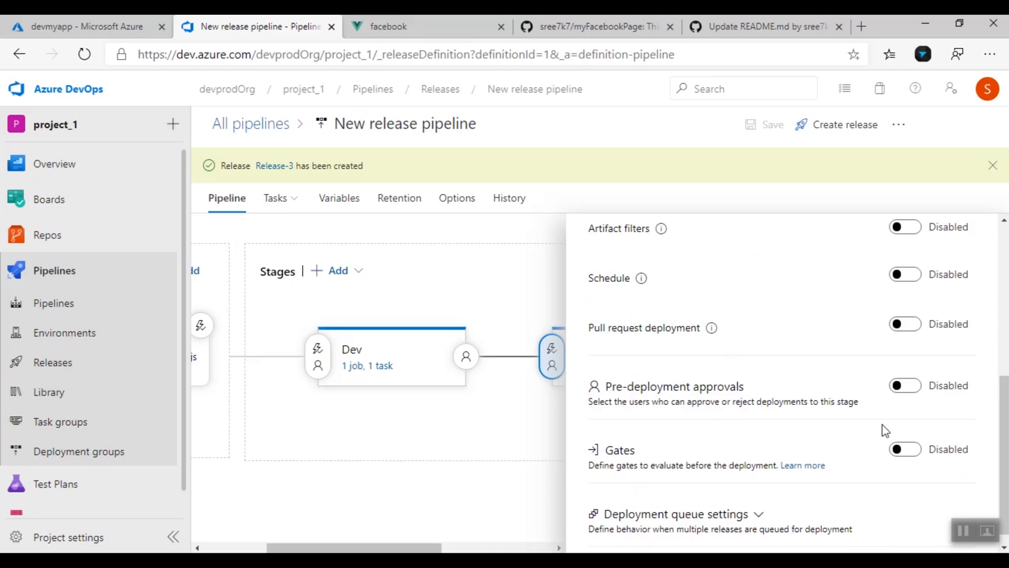
{"action": "left_click", "coordinate": [912, 391]}
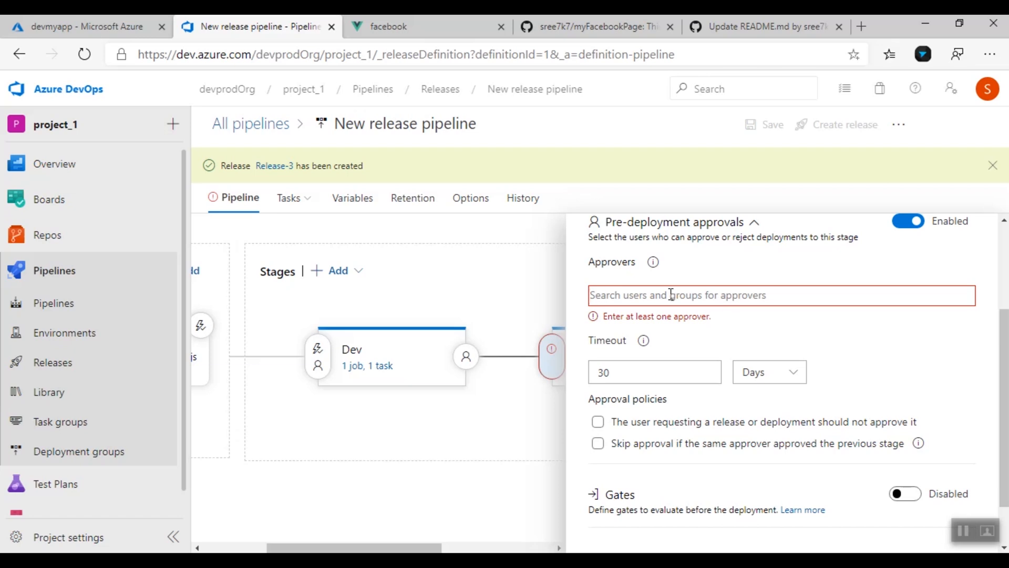
{"action": "left_click", "coordinate": [672, 295]}
{"action": "type", "text": "sree7k7"}
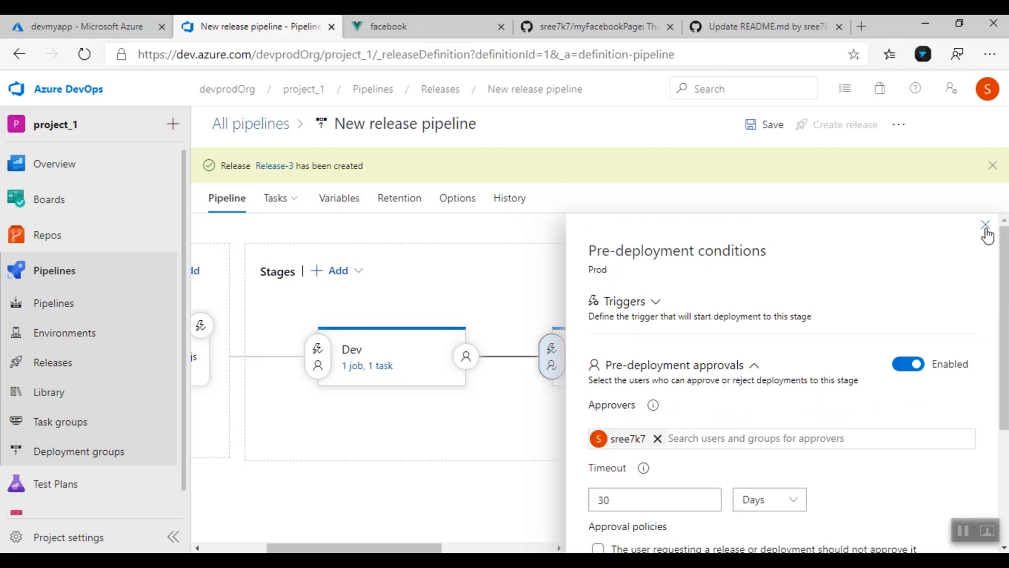
{"action": "left_click", "coordinate": [983, 232]}
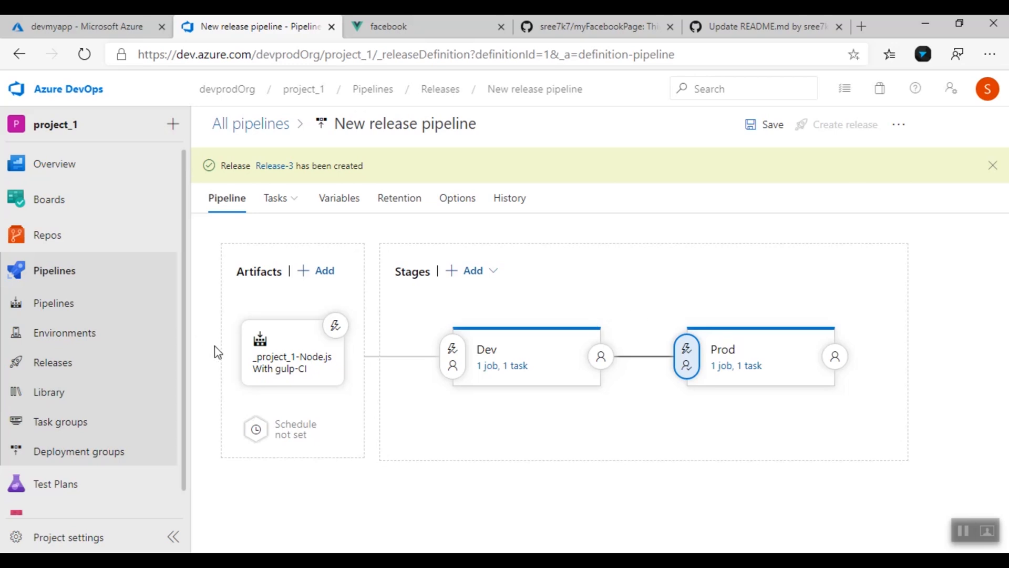
{"action": "mouse_move", "coordinate": [704, 407]}
Save the release pipeline with the new approval gate
{"action": "key", "text": "alt+Tab"}
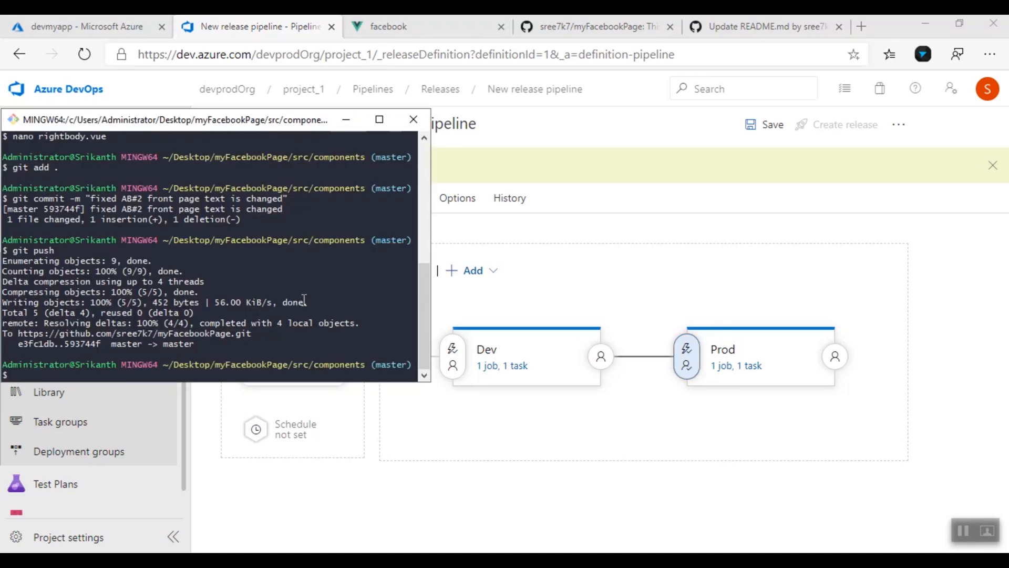
{"action": "key", "text": "alt+Tab"}
{"action": "left_click", "coordinate": [772, 129]}
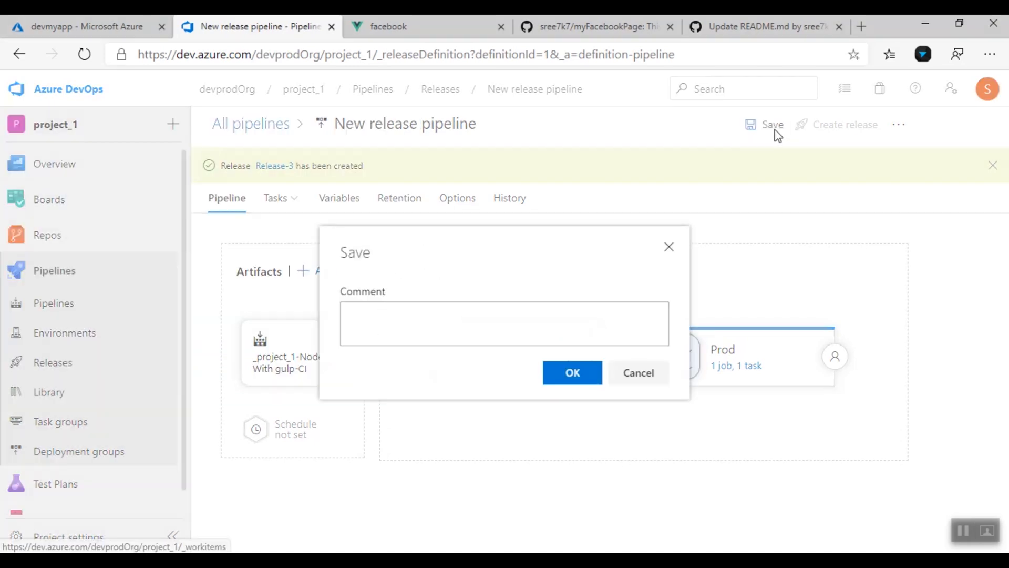
{"action": "left_click", "coordinate": [569, 381]}
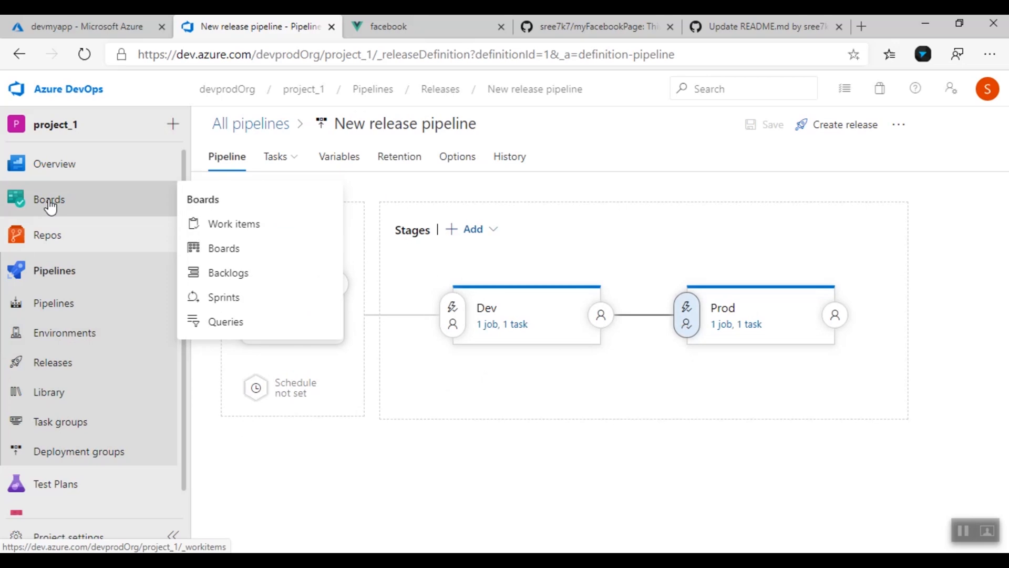
Add a board issue titled Update text with "Profile details please"
{"action": "mouse_move", "coordinate": [78, 235]}
{"action": "left_click", "coordinate": [228, 259]}
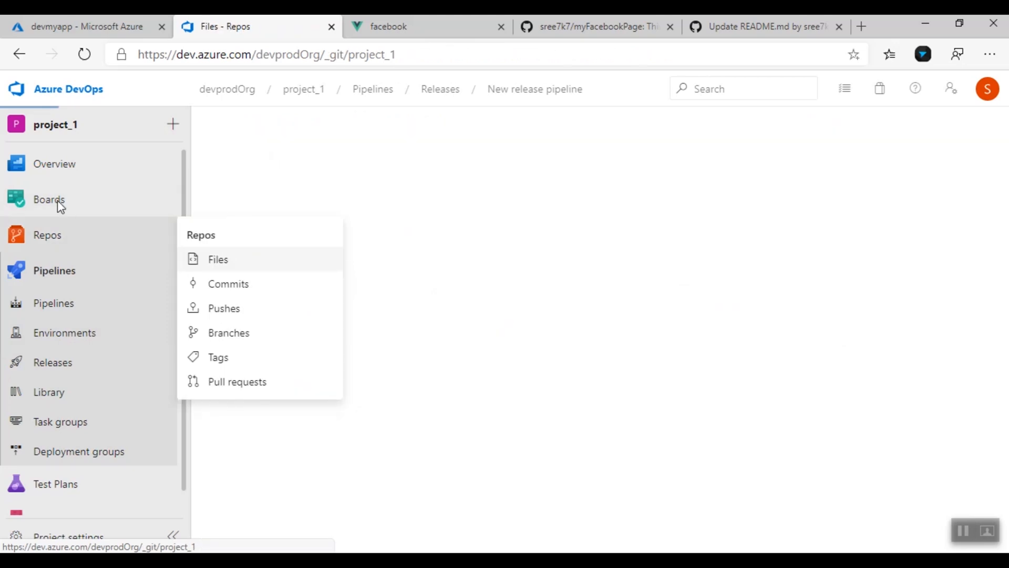
{"action": "left_click", "coordinate": [58, 205]}
{"action": "type", "text": "Update text with \"Profile"}
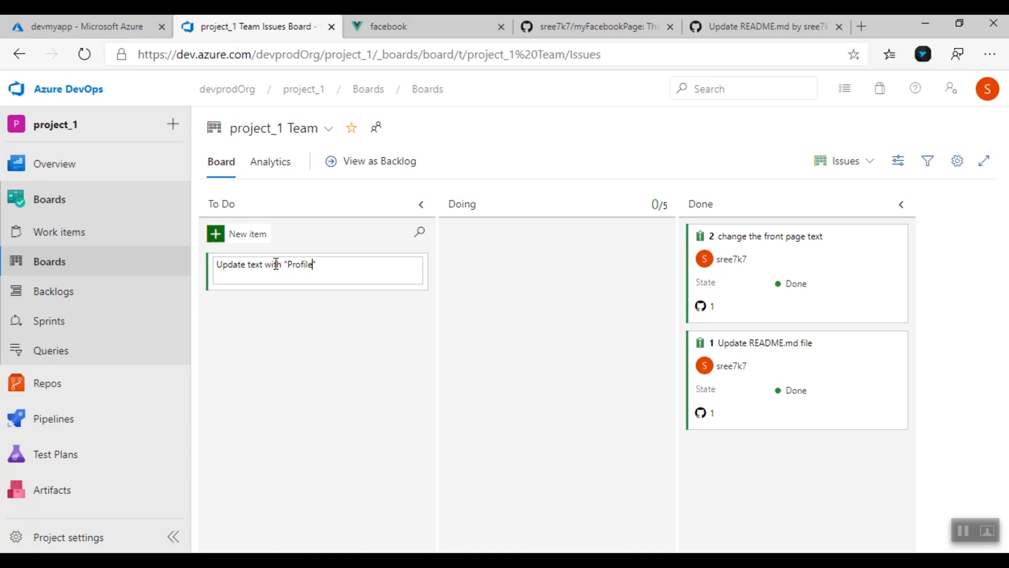
{"action": "type", "text": "please"}
{"action": "key", "text": "Return"}
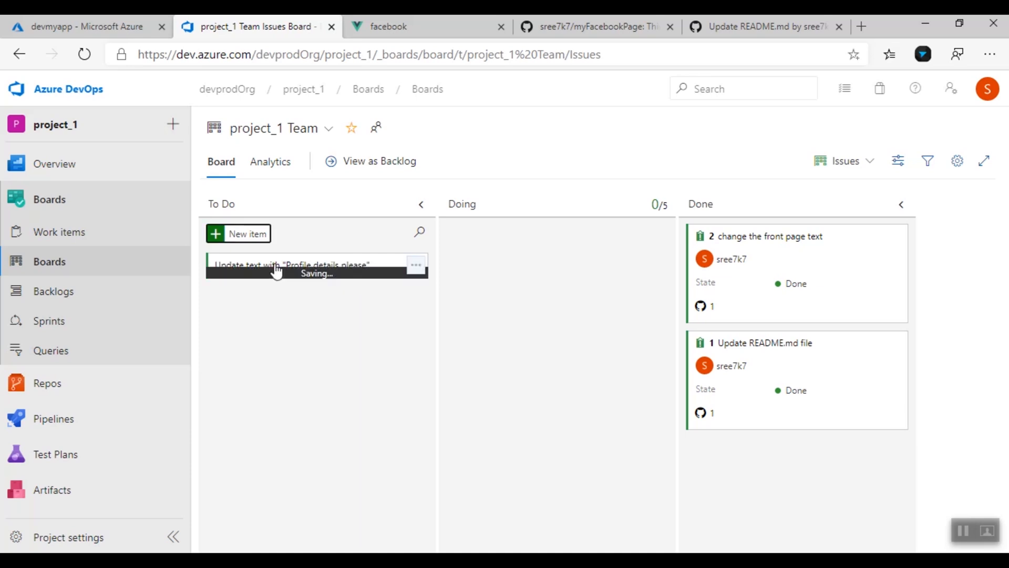
Assign the new issue to the project user and set its state to Doing
{"action": "left_click", "coordinate": [310, 293]}
{"action": "type", "text": "sre"}
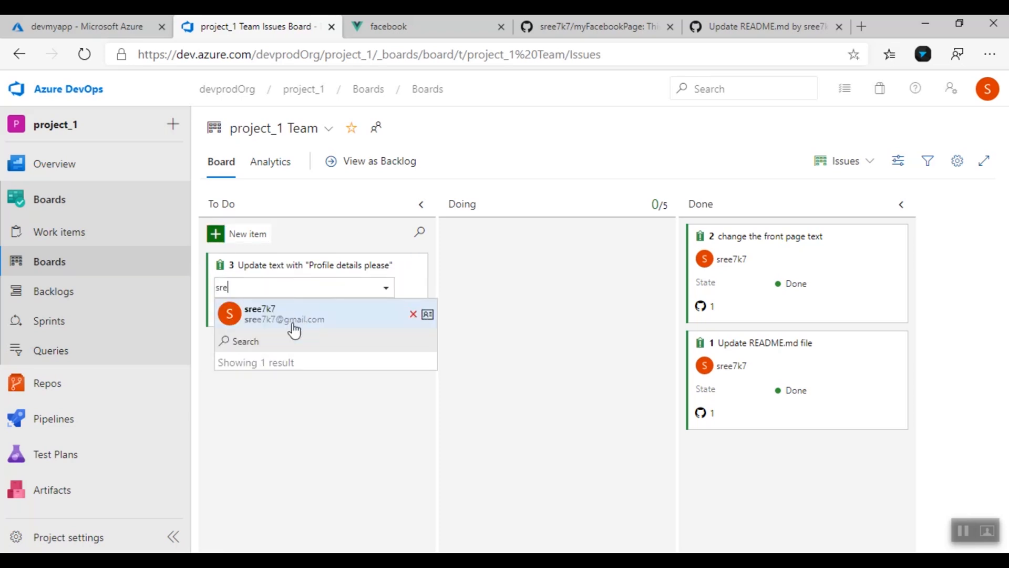
{"action": "left_click", "coordinate": [298, 317]}
{"action": "left_click", "coordinate": [313, 318]}
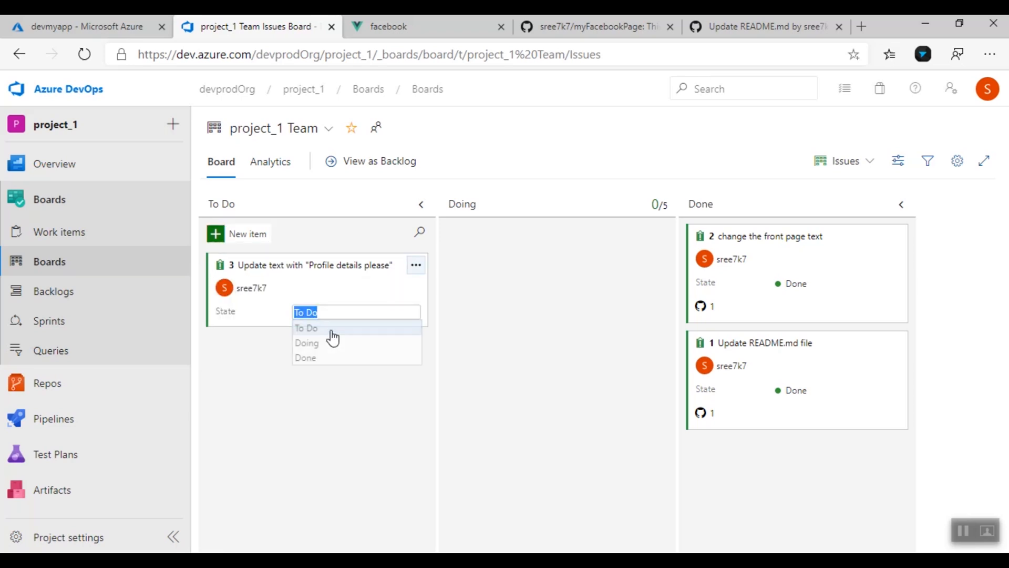
{"action": "left_click", "coordinate": [330, 347]}
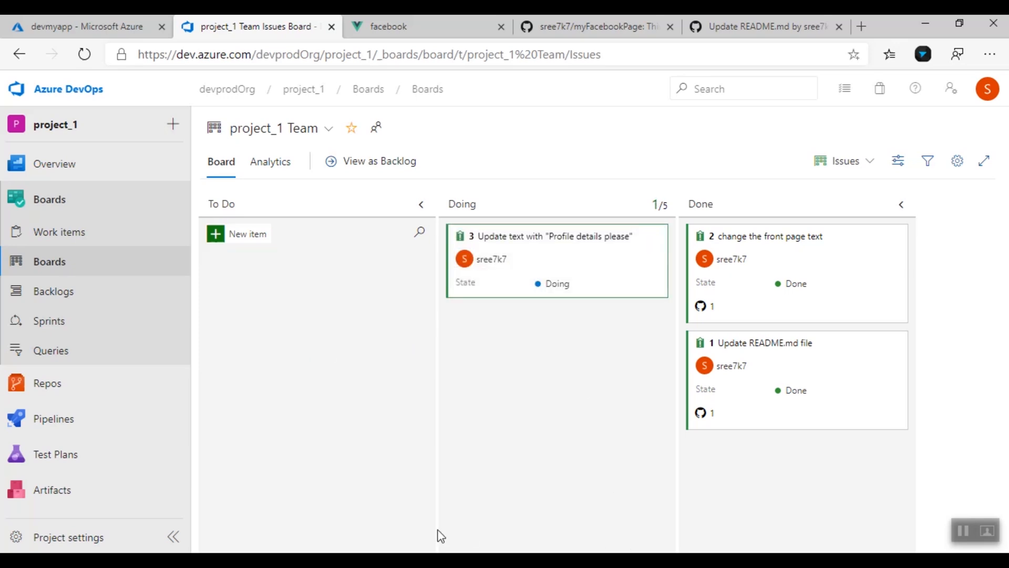
Reopen rightbody.vue in nano using the command history
{"action": "key", "text": "alt+Tab"}
{"action": "key", "text": "Up"}
{"action": "key", "text": "Up"}
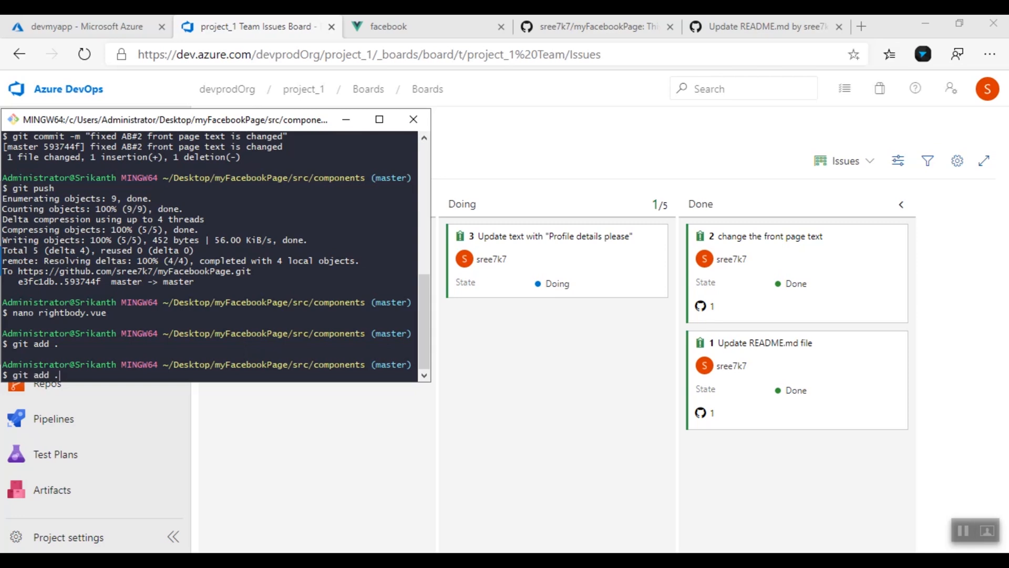
{"action": "key", "text": "Up"}
{"action": "key", "text": "Up"}
{"action": "key", "text": "Down"}
{"action": "key", "text": "Down"}
{"action": "key", "text": "Return"}
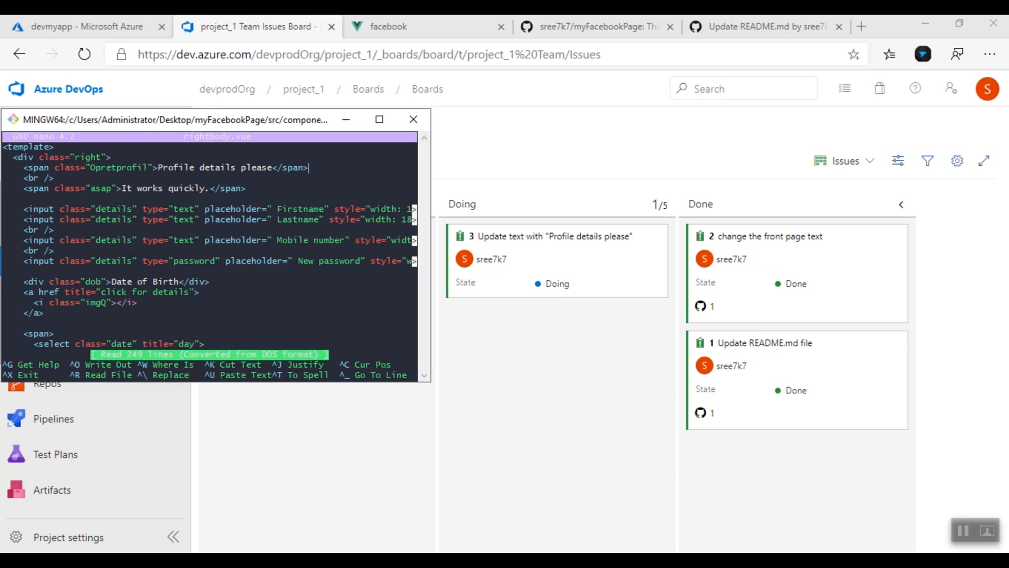
Correct the word "please", save rightbody.vue, and enter the "fixed AB#3 changes done" commit message
{"action": "key", "text": "BackSpace"}
{"action": "key", "text": "BackSpace"}
{"action": "key", "text": "BackSpace"}
{"action": "key", "text": "BackSpace"}
{"action": "type", "text": "ease"}
{"action": "key", "text": "ctrl+x"}
{"action": "key", "text": "y"}
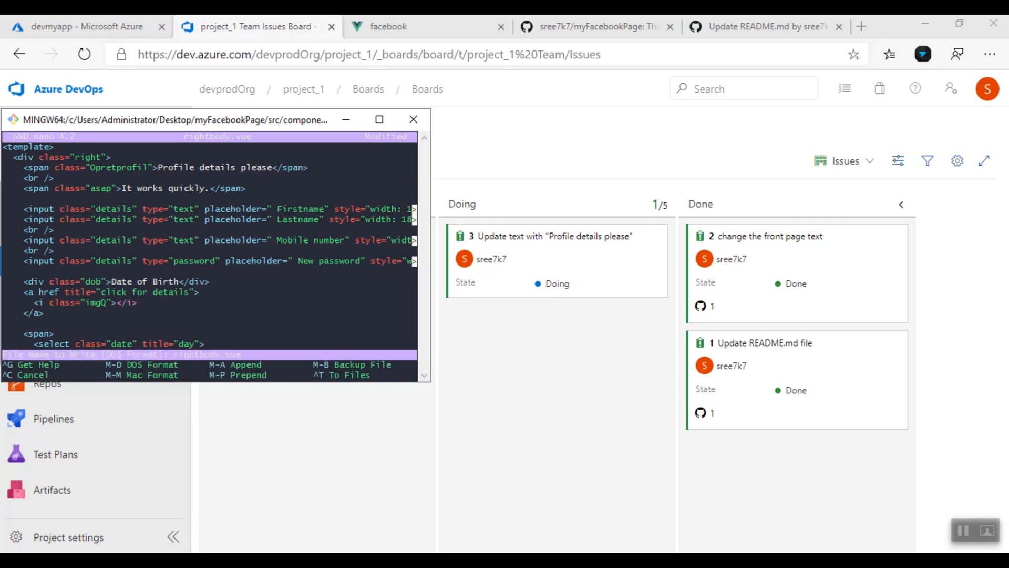
{"action": "key", "text": "Return"}
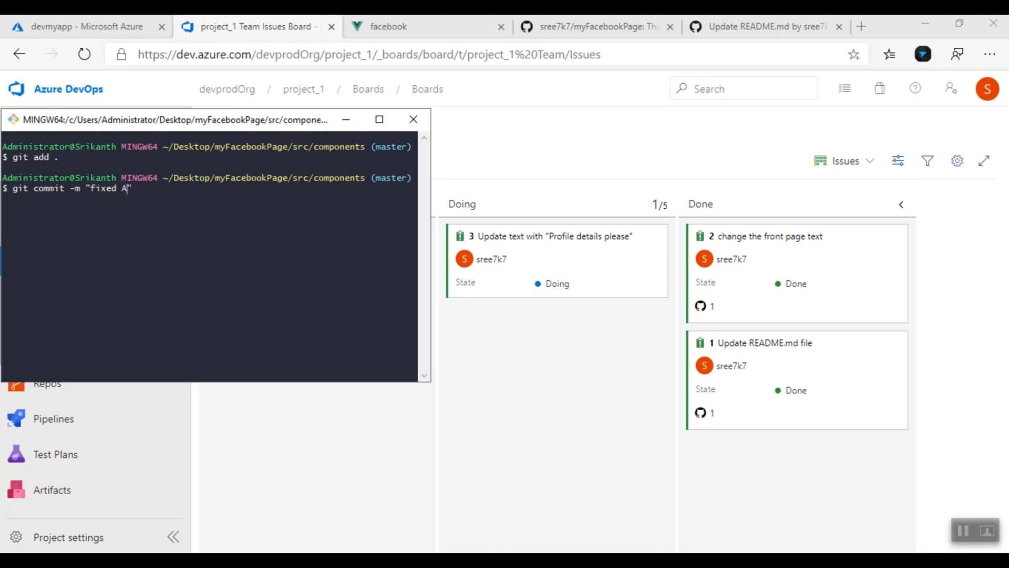
{"action": "type", "text": "change"}
{"action": "type", "text": "s c"}
{"action": "type", "text": "one"}
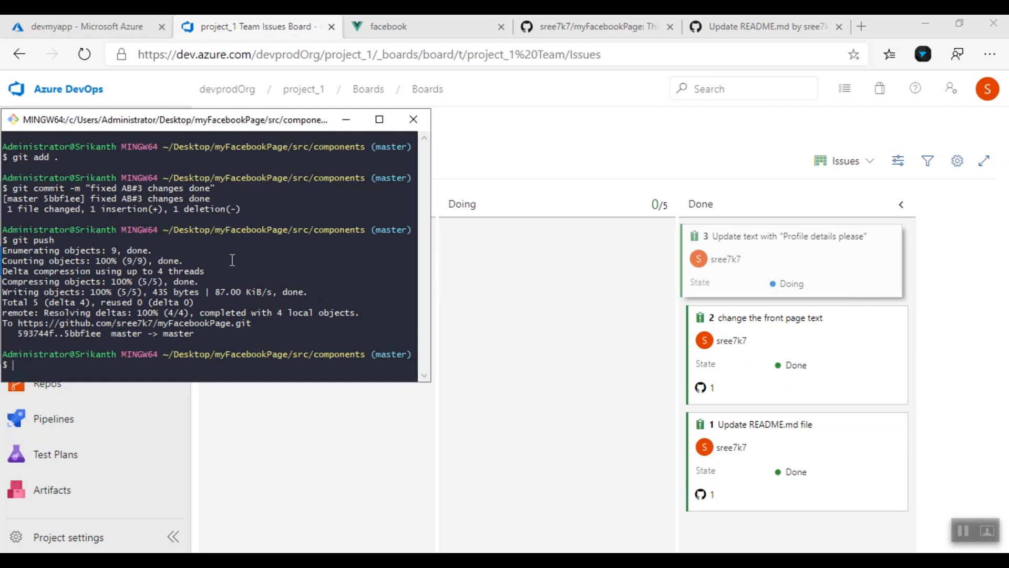
Check the project_1-Node.js With gulp-CI run and the Dev site, then go to Releases
{"action": "left_click", "coordinate": [250, 23]}
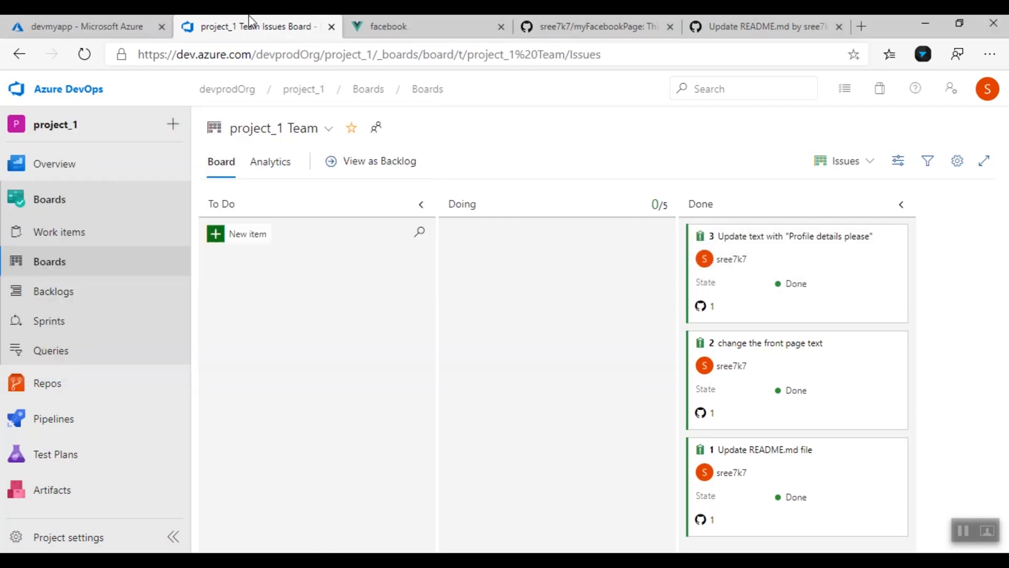
{"action": "left_click", "coordinate": [72, 428]}
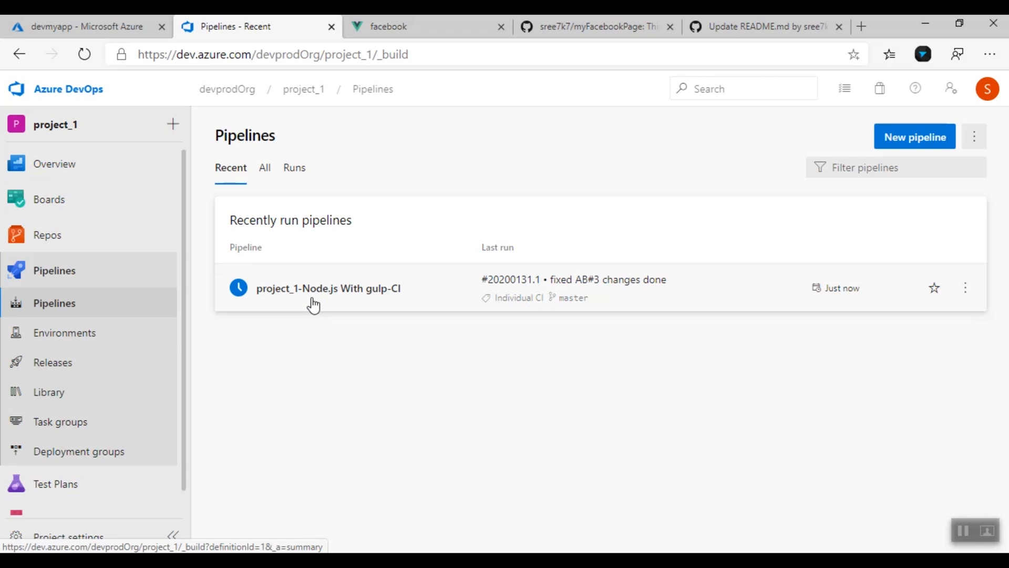
{"action": "left_click", "coordinate": [319, 290]}
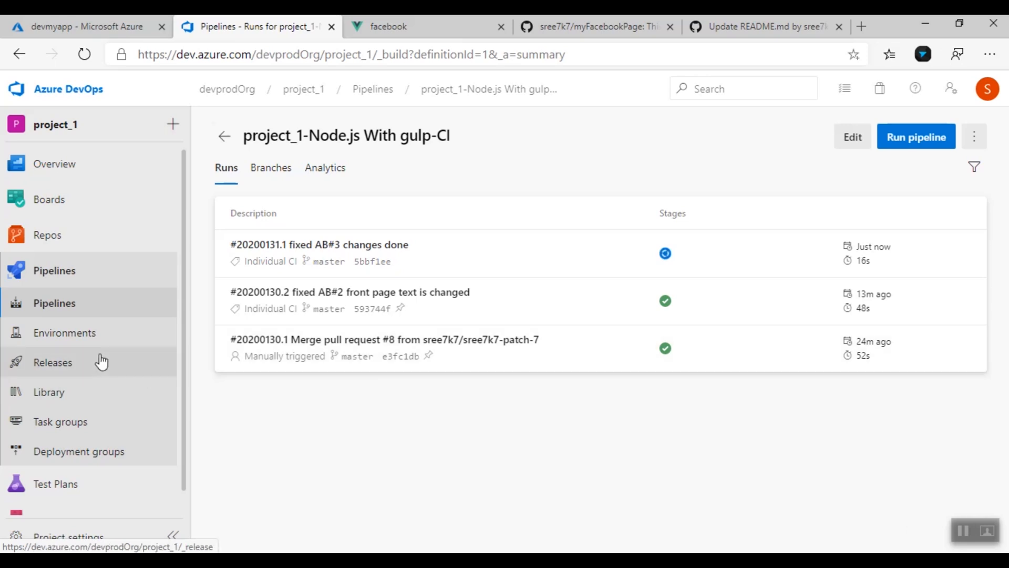
{"action": "left_click", "coordinate": [415, 22]}
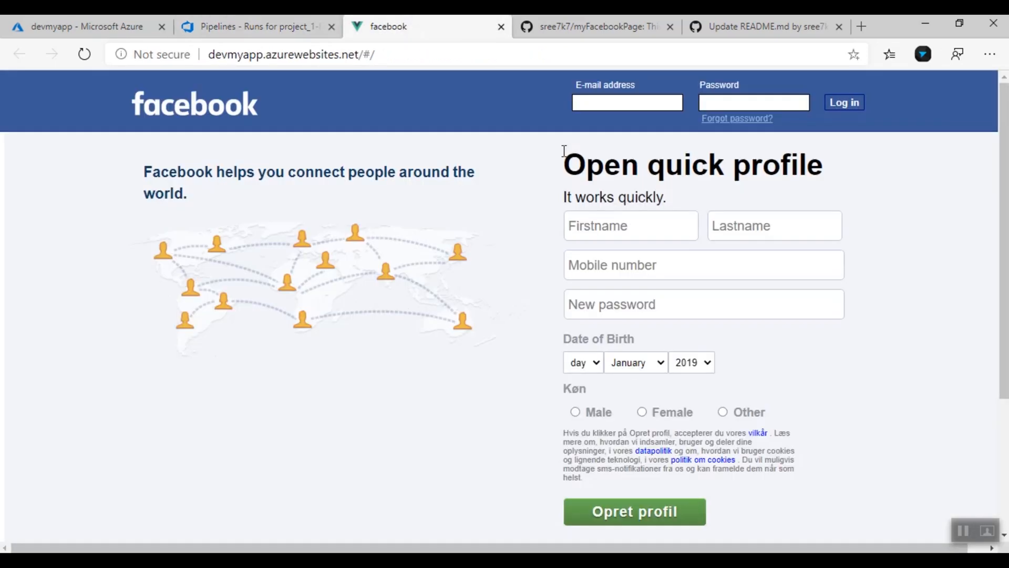
{"action": "left_click", "coordinate": [298, 16]}
{"action": "left_click", "coordinate": [408, 16]}
{"action": "left_click", "coordinate": [316, 24]}
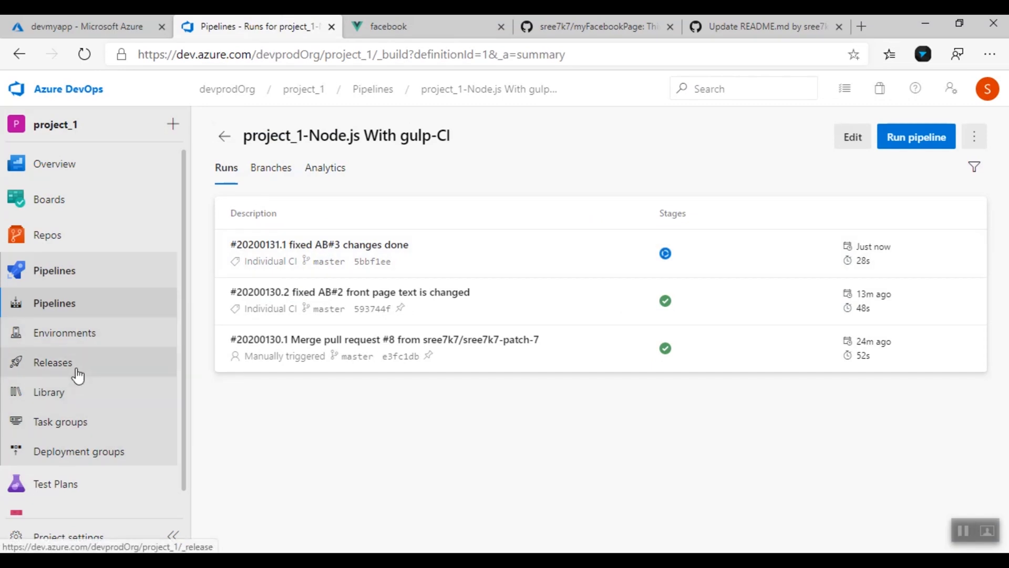
{"action": "left_click", "coordinate": [76, 371]}
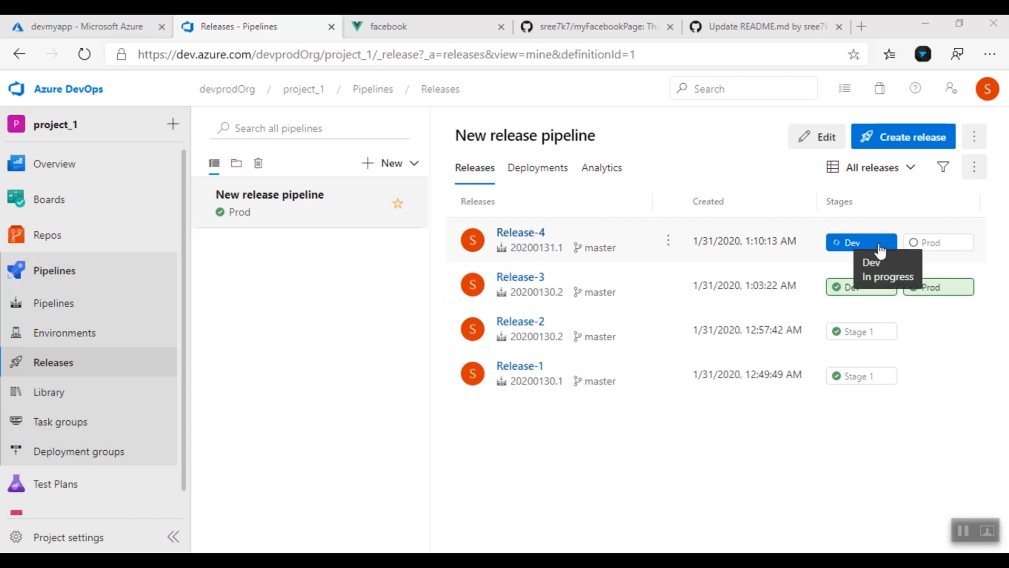
Open Release-4 and grant the Prod stage's pre-deployment approval after Dev succeeds
{"action": "left_click", "coordinate": [525, 235]}
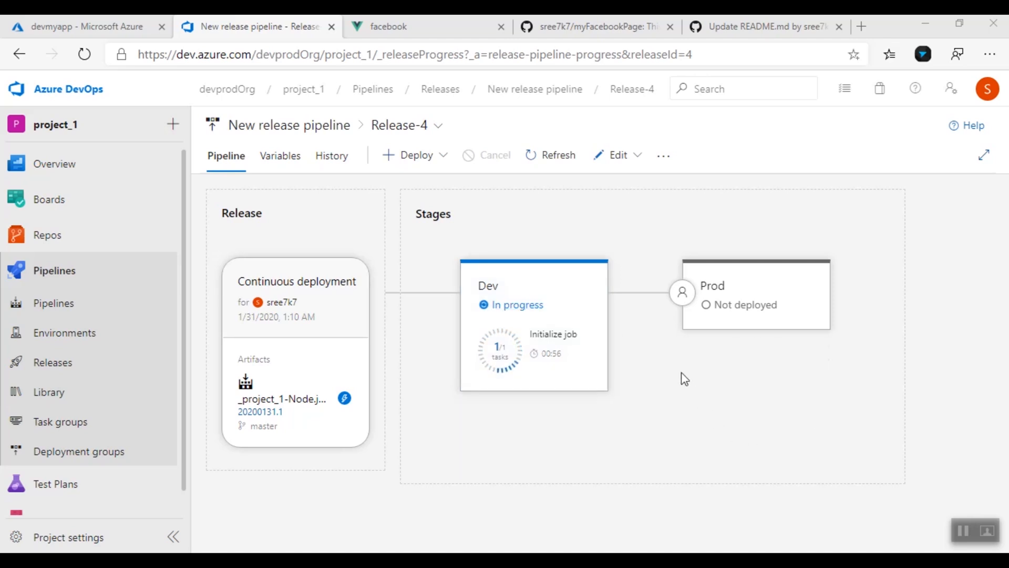
{"action": "mouse_move", "coordinate": [725, 360]}
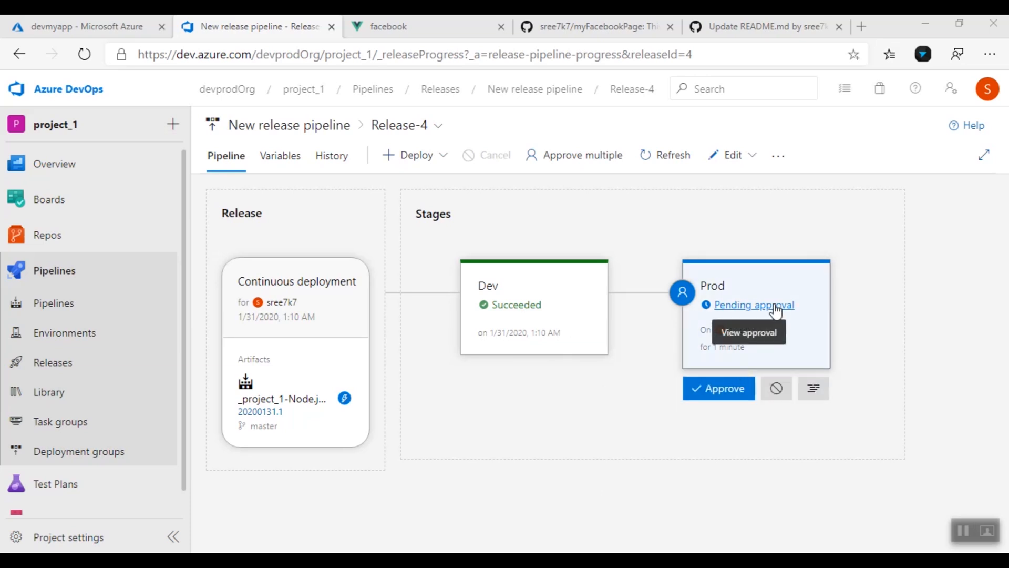
{"action": "mouse_move", "coordinate": [730, 401]}
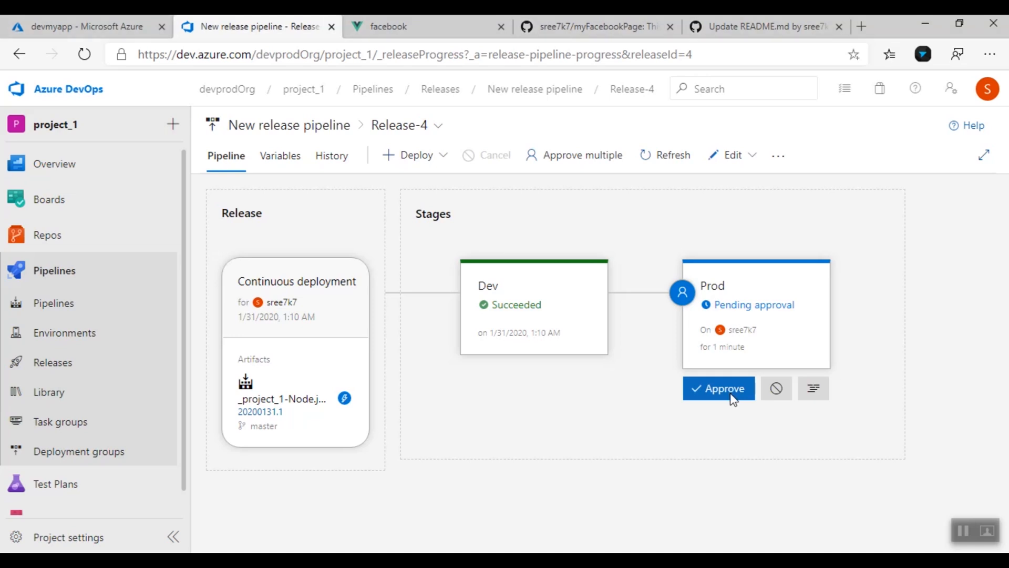
{"action": "left_click", "coordinate": [733, 399]}
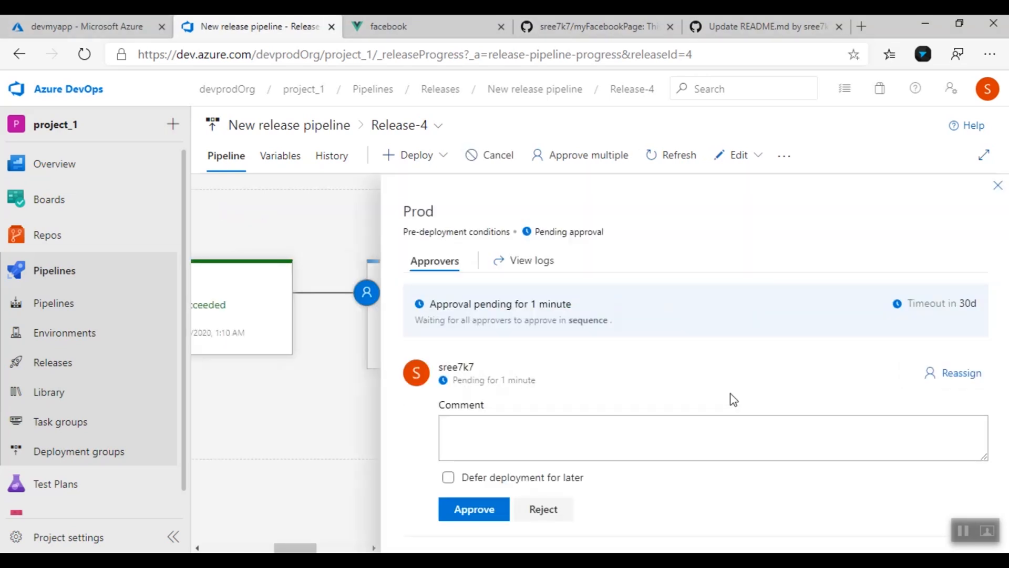
{"action": "left_click", "coordinate": [587, 427]}
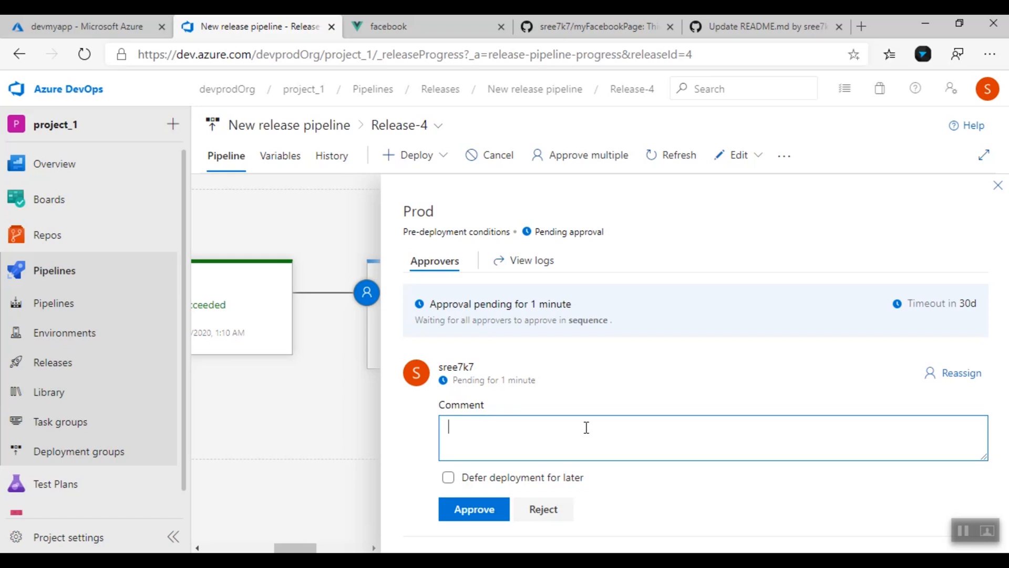
{"action": "left_click", "coordinate": [487, 520]}
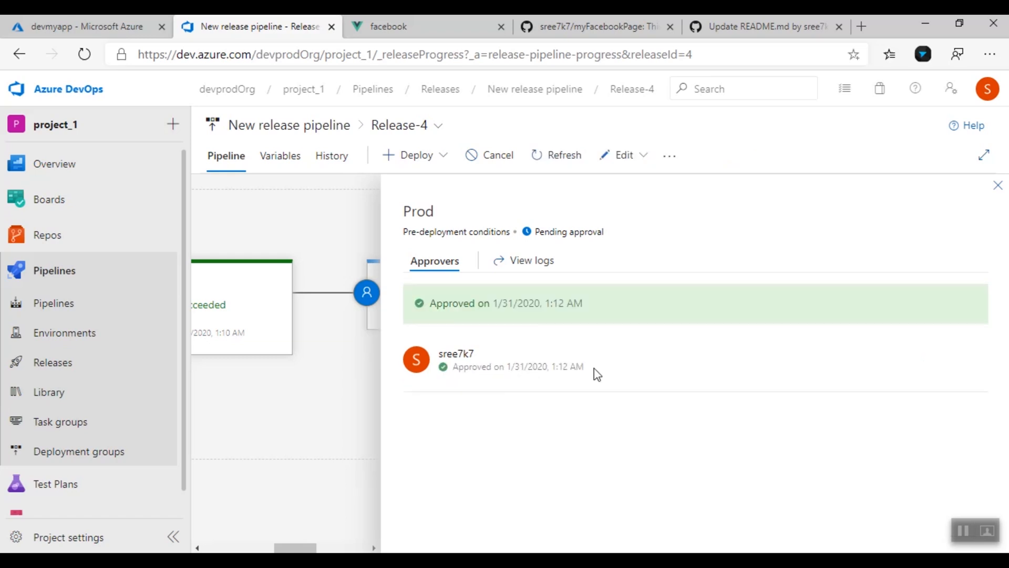
{"action": "left_click", "coordinate": [997, 187]}
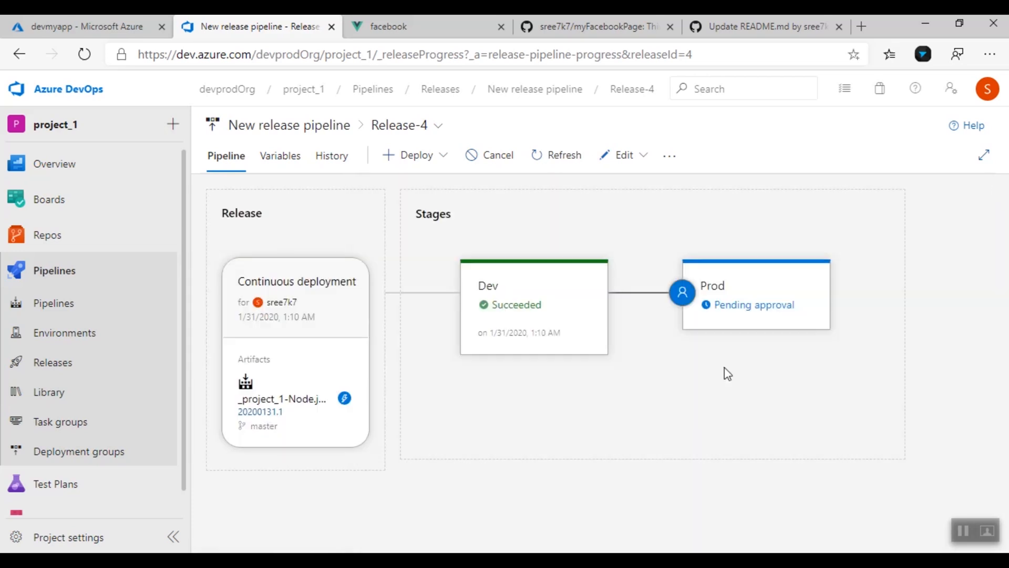
Refresh Release-4 to confirm Prod succeeded and view its Deploy Azure App Service step log
{"action": "mouse_move", "coordinate": [734, 322]}
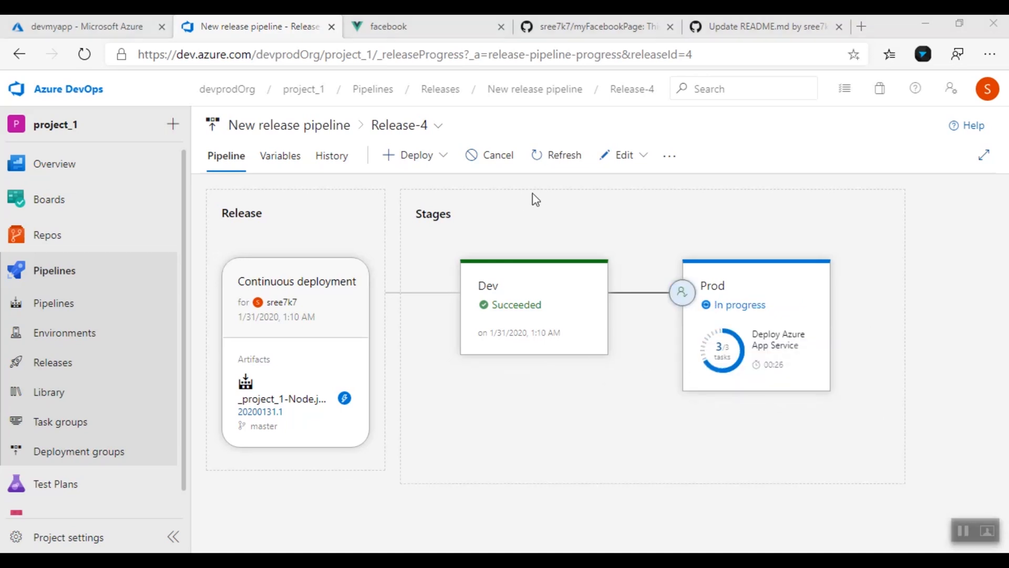
{"action": "left_click", "coordinate": [547, 156]}
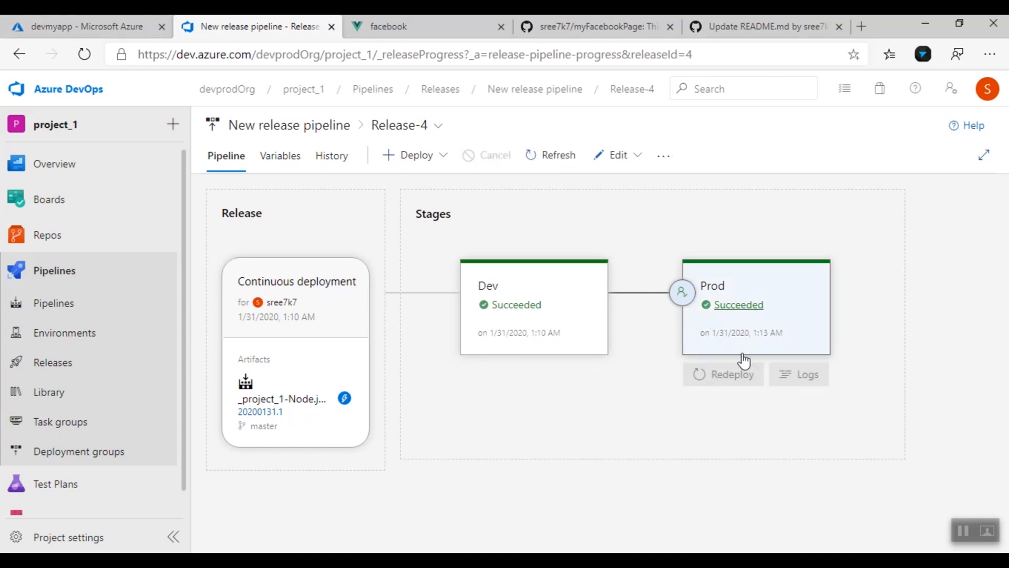
{"action": "left_click", "coordinate": [738, 305]}
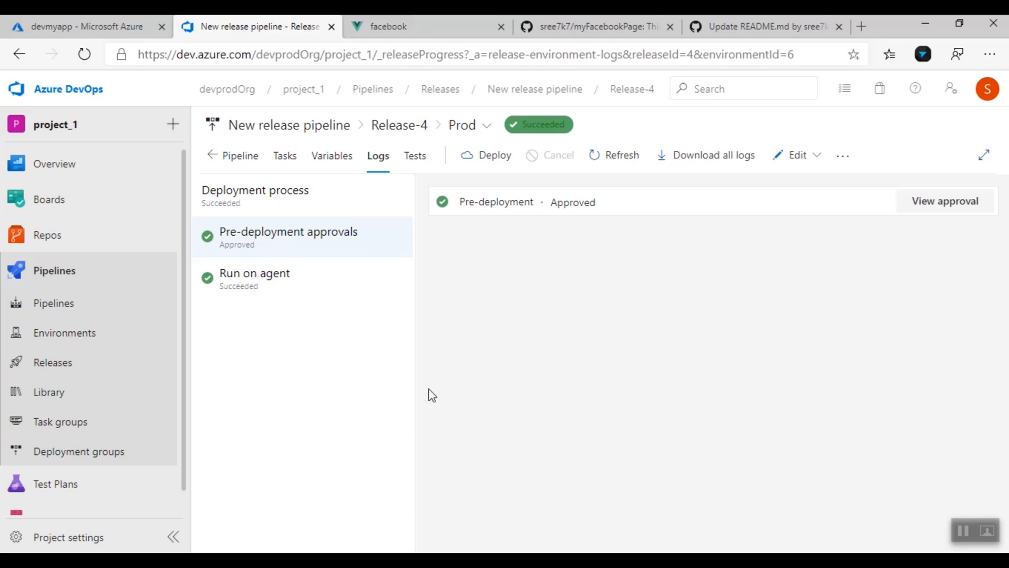
{"action": "left_click", "coordinate": [333, 291]}
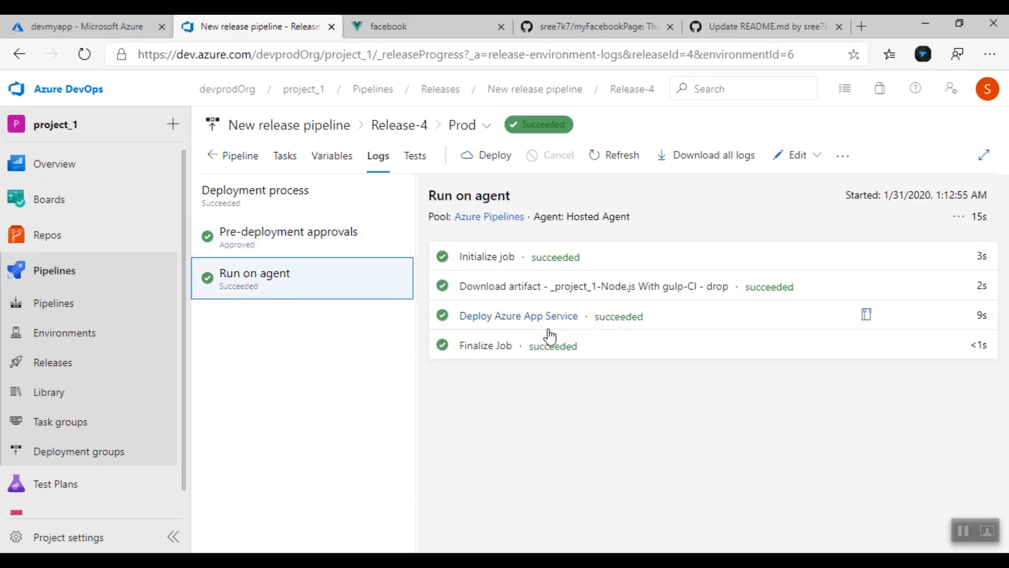
{"action": "left_click", "coordinate": [556, 317]}
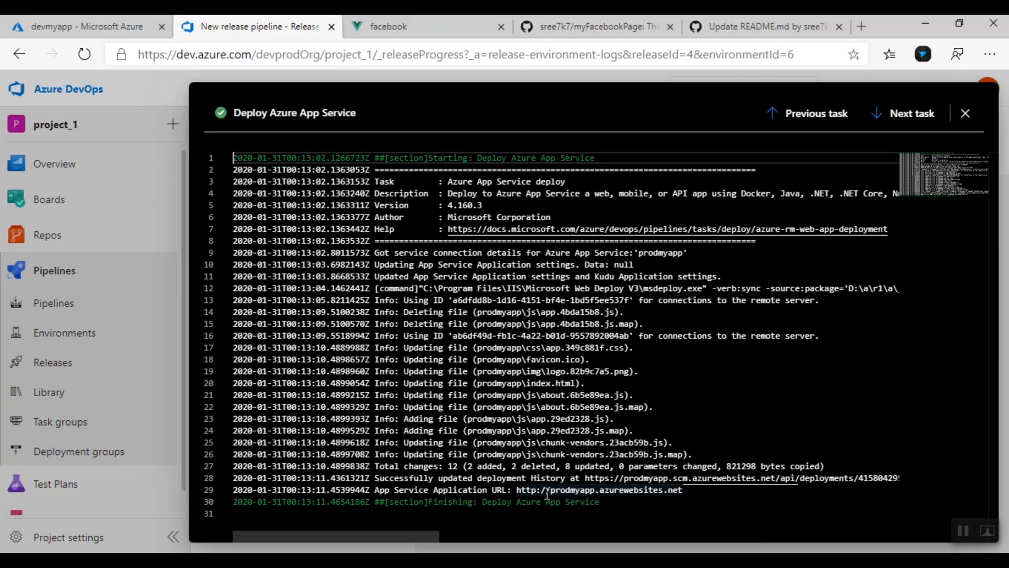
Check that prodmyapp and refreshed devmyapp both read 'Profile details please', then open devmyapp in Azure portal
{"action": "left_click", "coordinate": [593, 490], "text": "ctrl"}
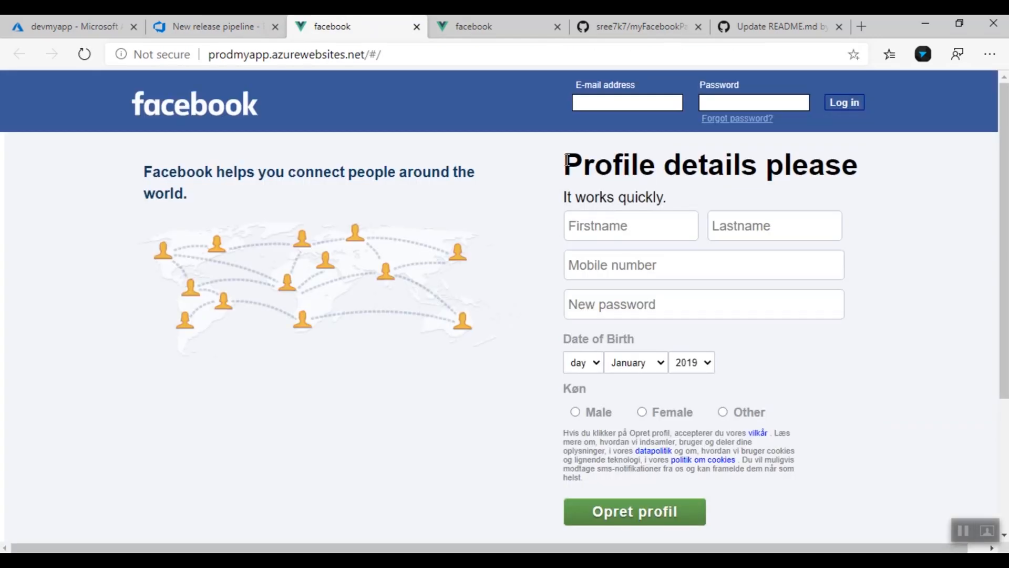
{"action": "left_click_drag", "start_coordinate": [566, 160], "coordinate": [850, 163]}
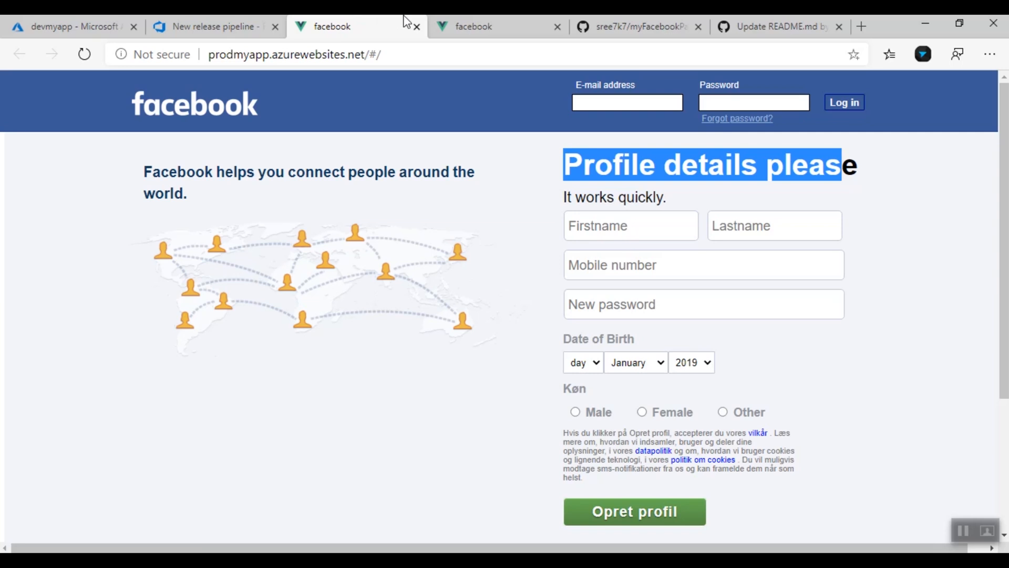
{"action": "left_click", "coordinate": [474, 25]}
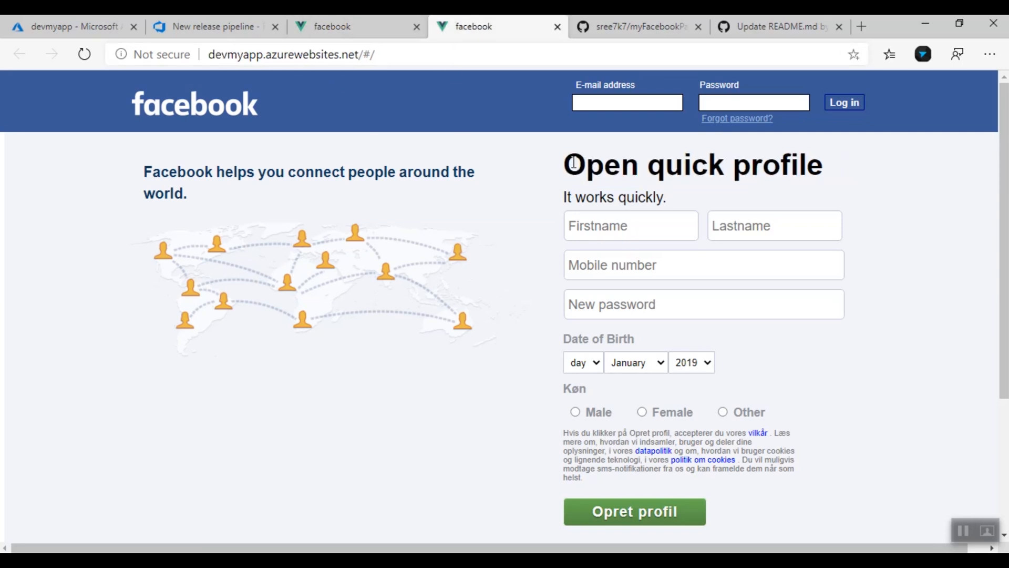
{"action": "left_click", "coordinate": [84, 54]}
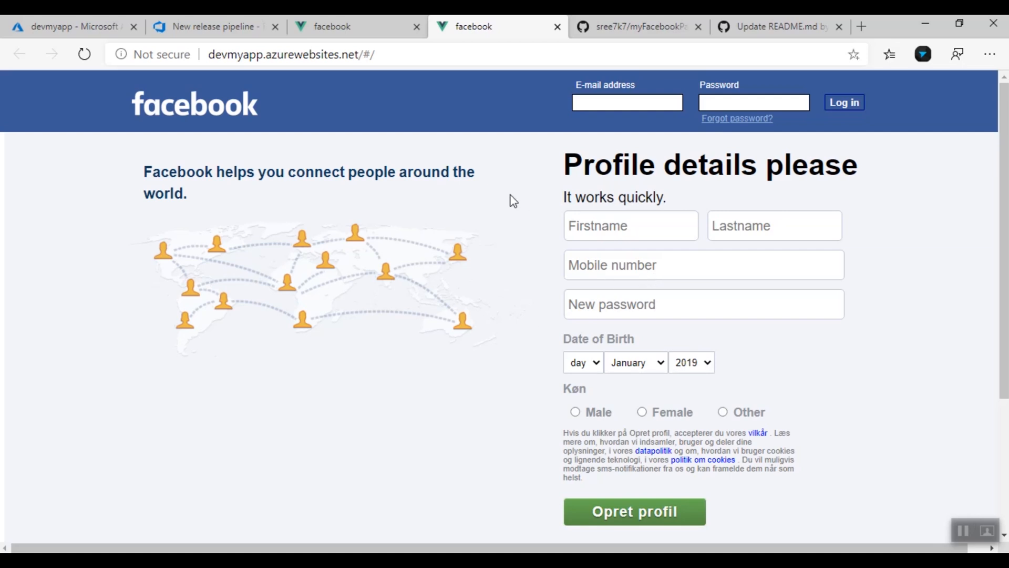
{"action": "left_click", "coordinate": [214, 18]}
{"action": "left_click", "coordinate": [104, 21]}
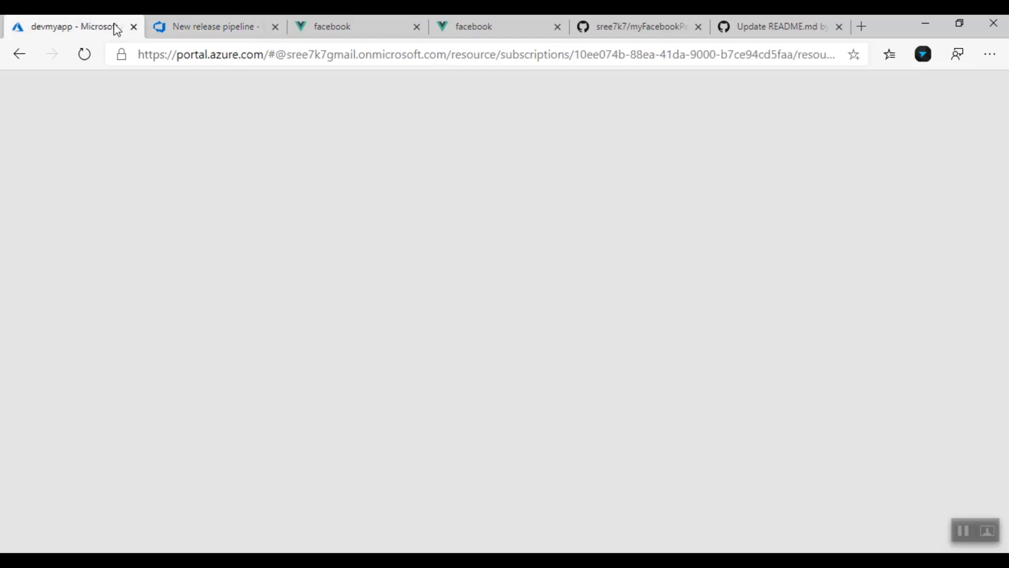
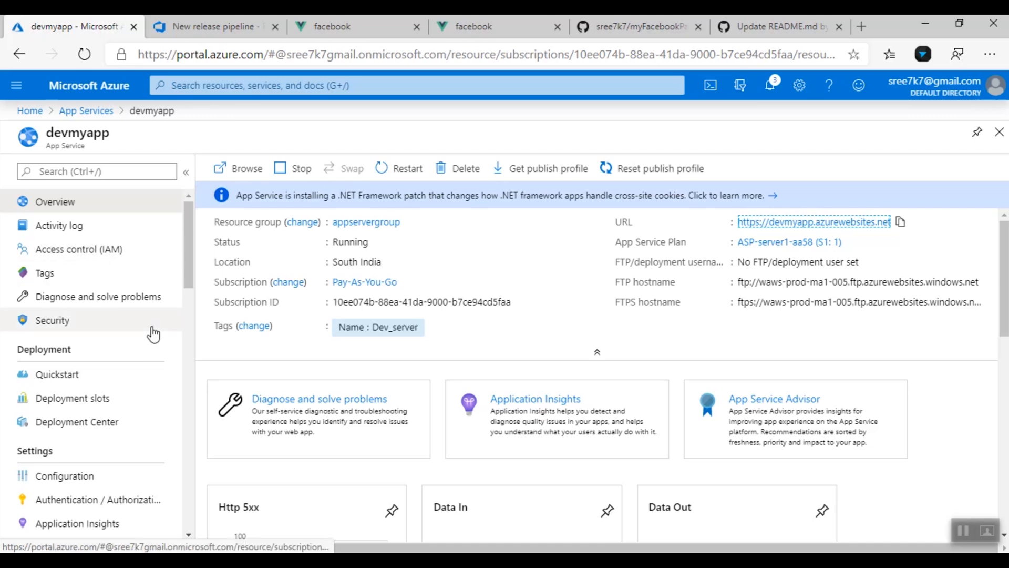
Disconnect devmyapp's Azure Pipelines deployment in Deployment Center and bring up the Manual Deployment options
{"action": "scroll", "coordinate": [189, 252], "scroll_direction": "down", "scroll_amount": 1}
{"action": "scroll", "coordinate": [192, 266], "scroll_direction": "down", "scroll_amount": 5}
{"action": "scroll", "coordinate": [158, 266], "scroll_direction": "up", "scroll_amount": 1}
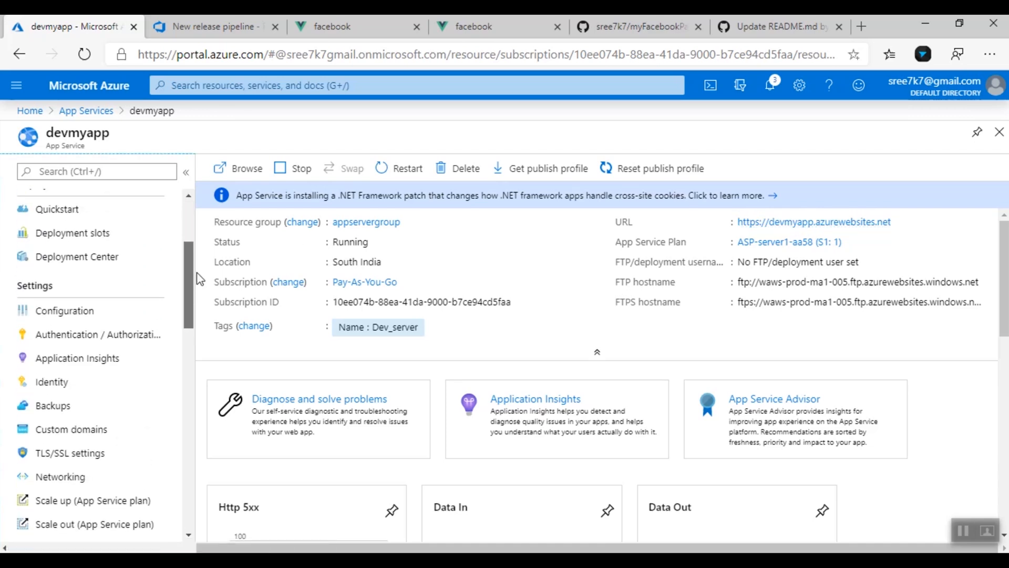
{"action": "left_click", "coordinate": [103, 257]}
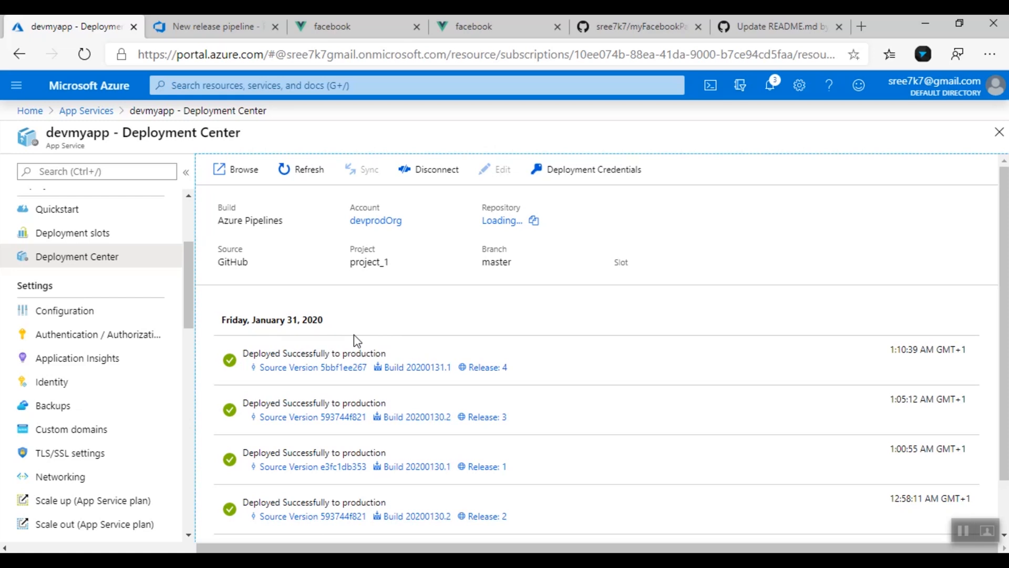
{"action": "left_click", "coordinate": [439, 181]}
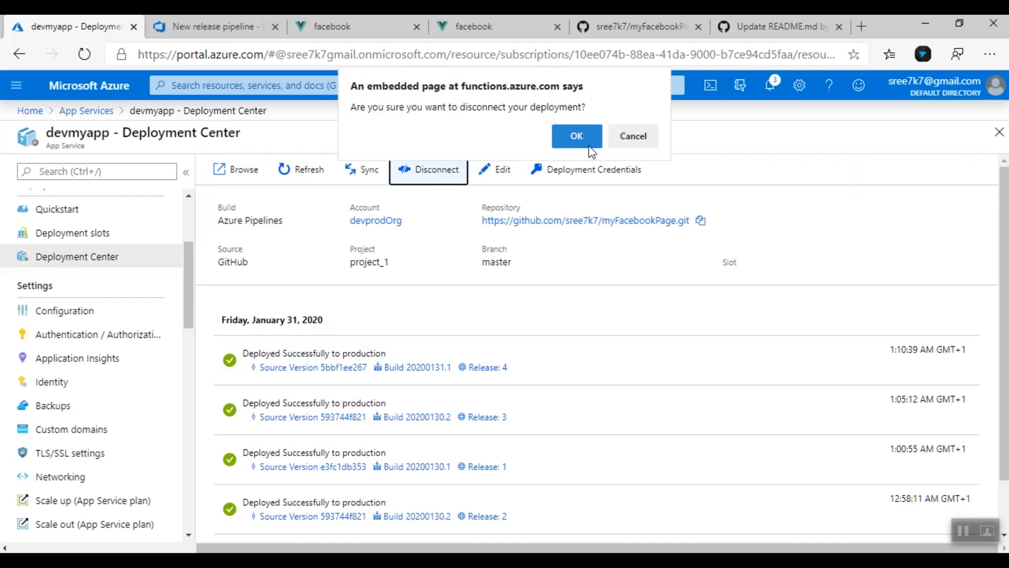
{"action": "left_click", "coordinate": [579, 138]}
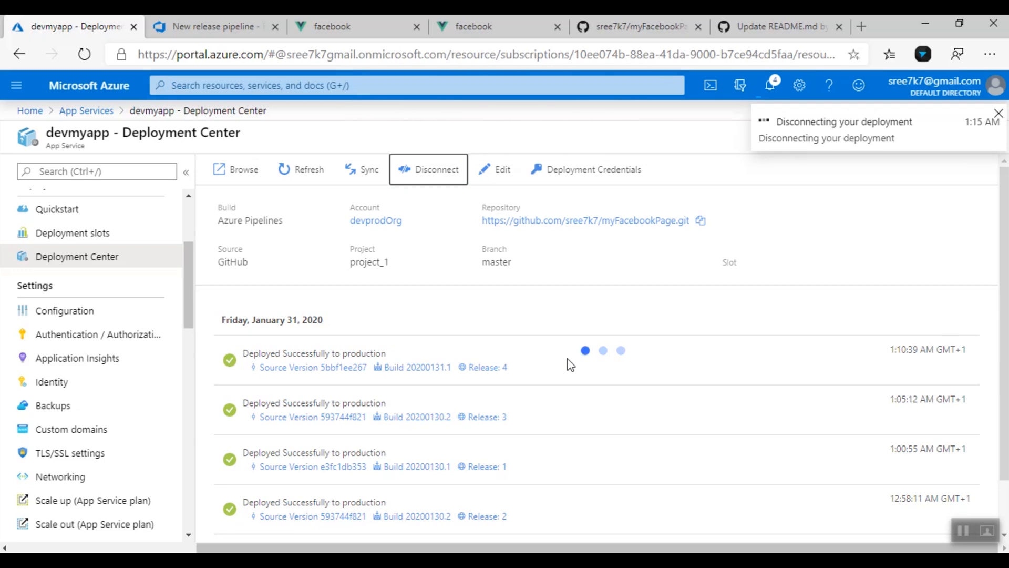
{"action": "scroll", "coordinate": [561, 386], "scroll_direction": "down", "scroll_amount": 10}
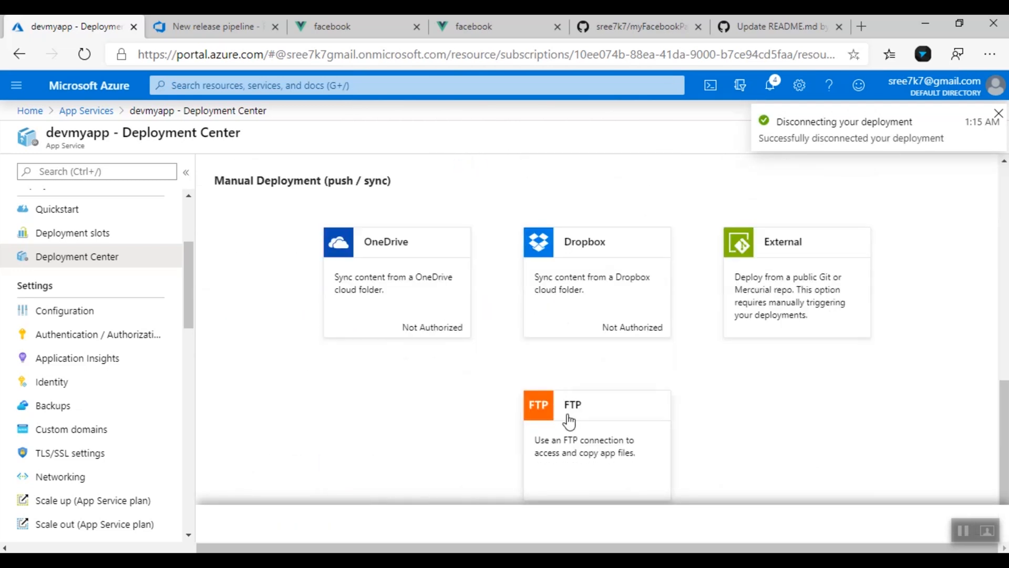
Show devmyapp's FTP endpoint and app credentials, then launch WinSCP from the Start menu
{"action": "left_click", "coordinate": [563, 418]}
{"action": "left_click", "coordinate": [606, 521]}
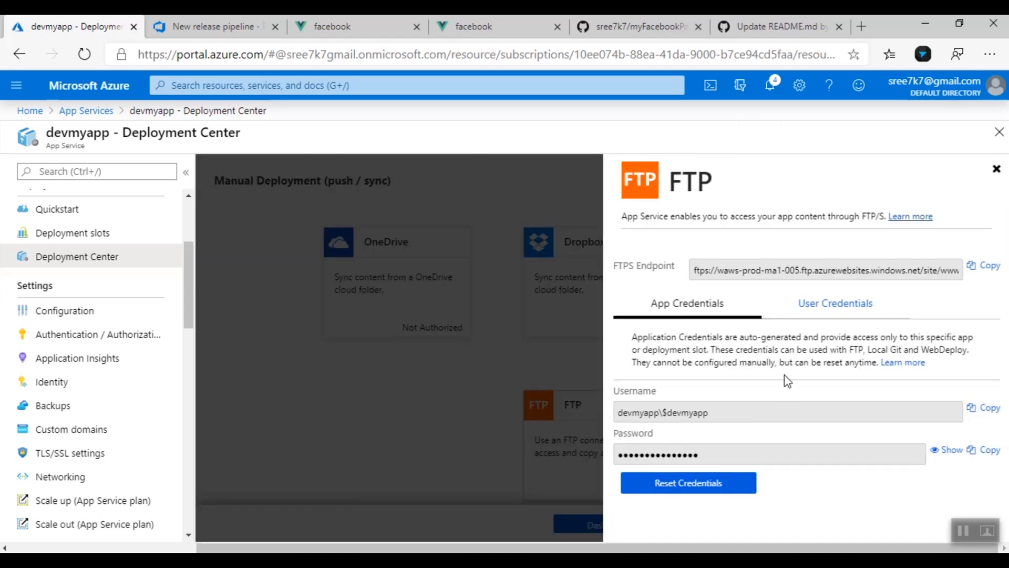
{"action": "key", "text": "super"}
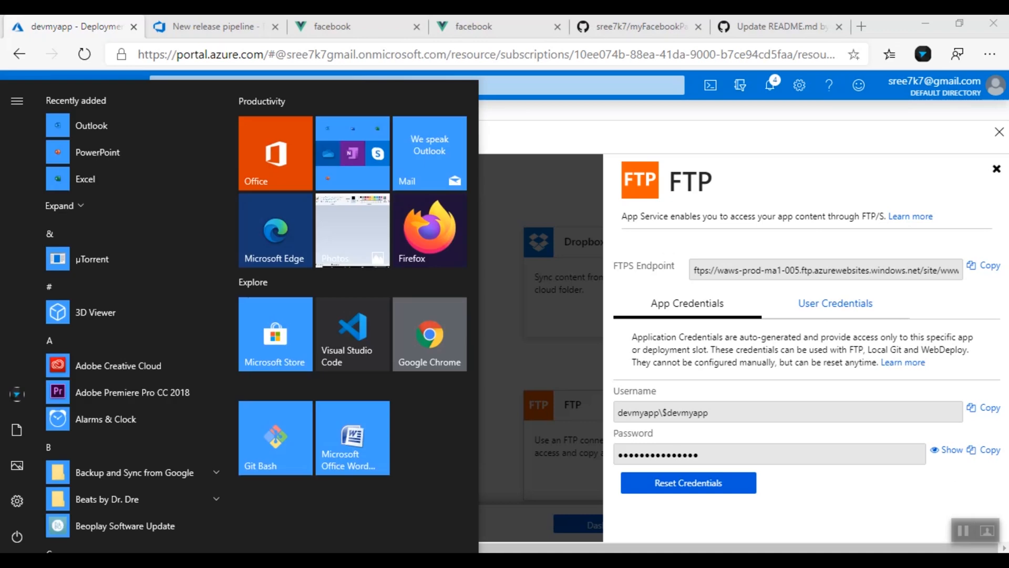
{"action": "type", "text": "winscp"}
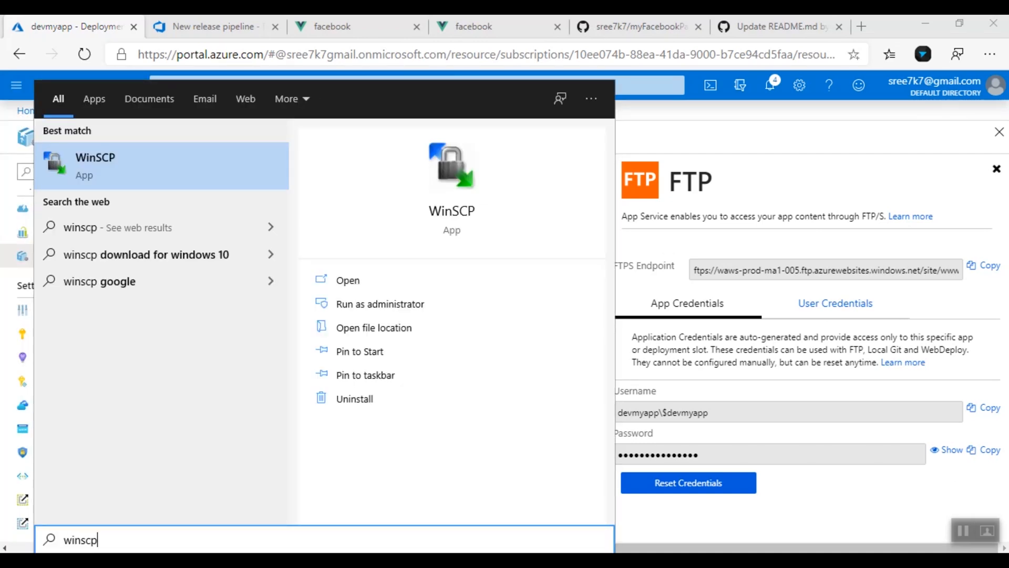
{"action": "key", "text": "Return"}
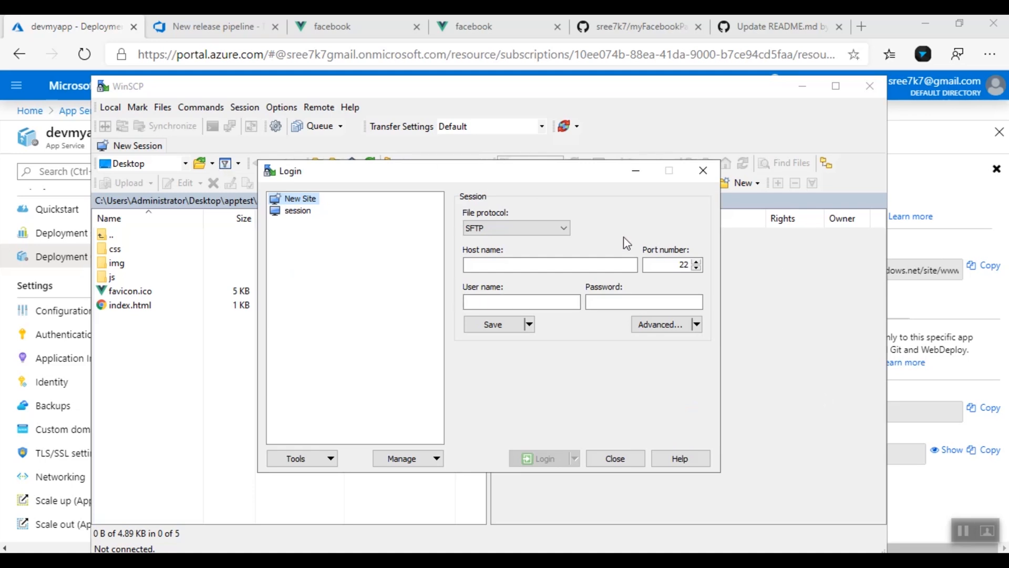
Set the WinSCP protocol to FTP and paste devmyapp's FTPS endpoint as the host name
{"action": "left_click", "coordinate": [553, 230]}
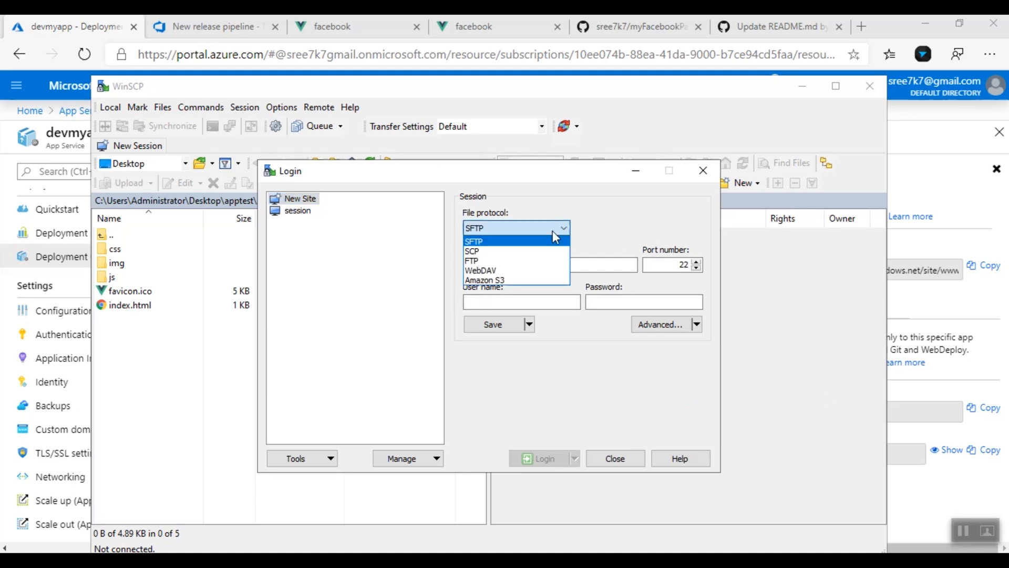
{"action": "left_click", "coordinate": [514, 262]}
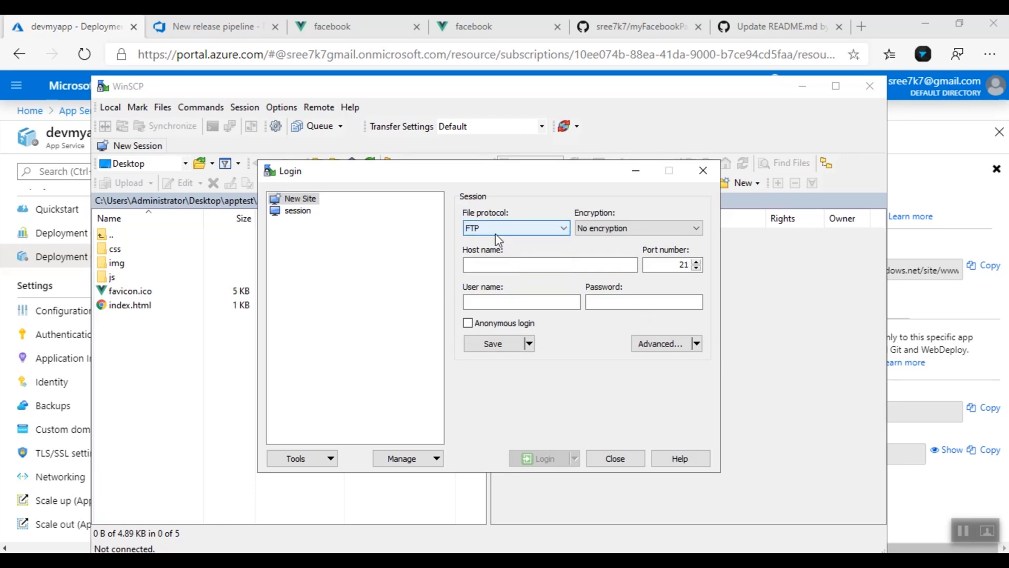
{"action": "left_click", "coordinate": [989, 269]}
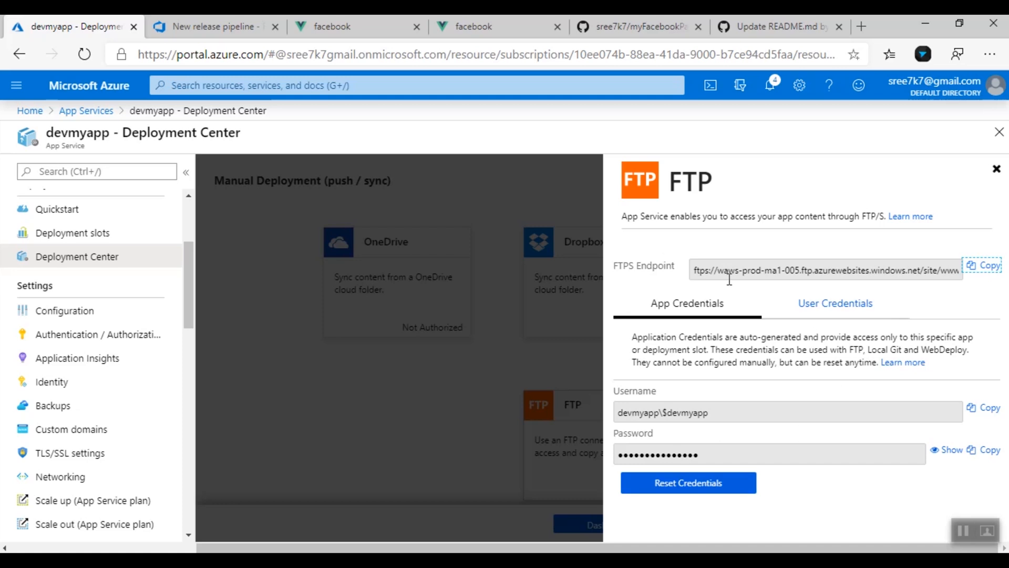
{"action": "key", "text": "alt+Tab"}
{"action": "left_click", "coordinate": [556, 264]}
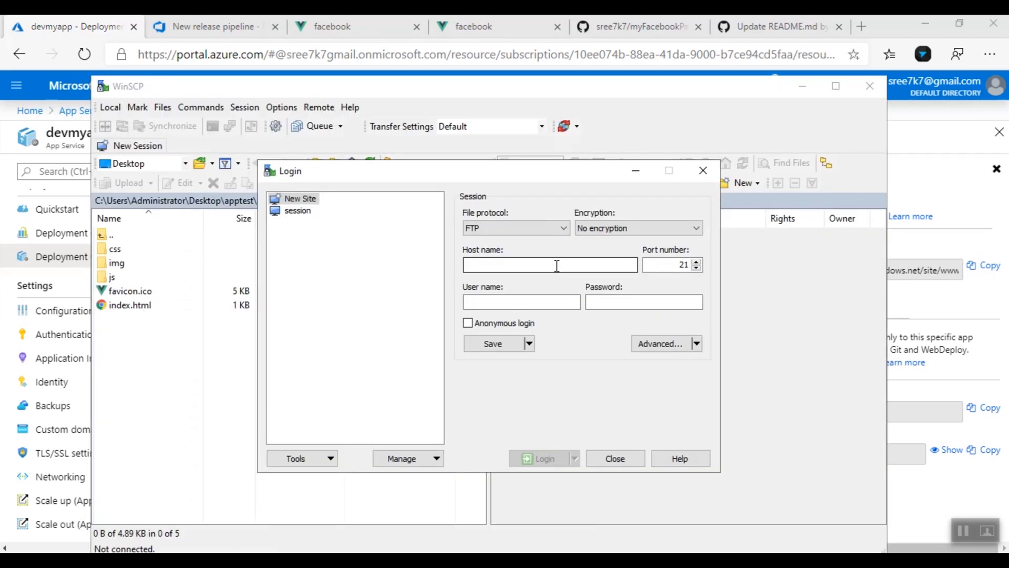
{"action": "type", "text": "waws-prod-ma1-005.ftp.azurewebsites.windows.net"}
Paste the app's FTP username and password from Azure and log in to the server
{"action": "left_click", "coordinate": [544, 302]}
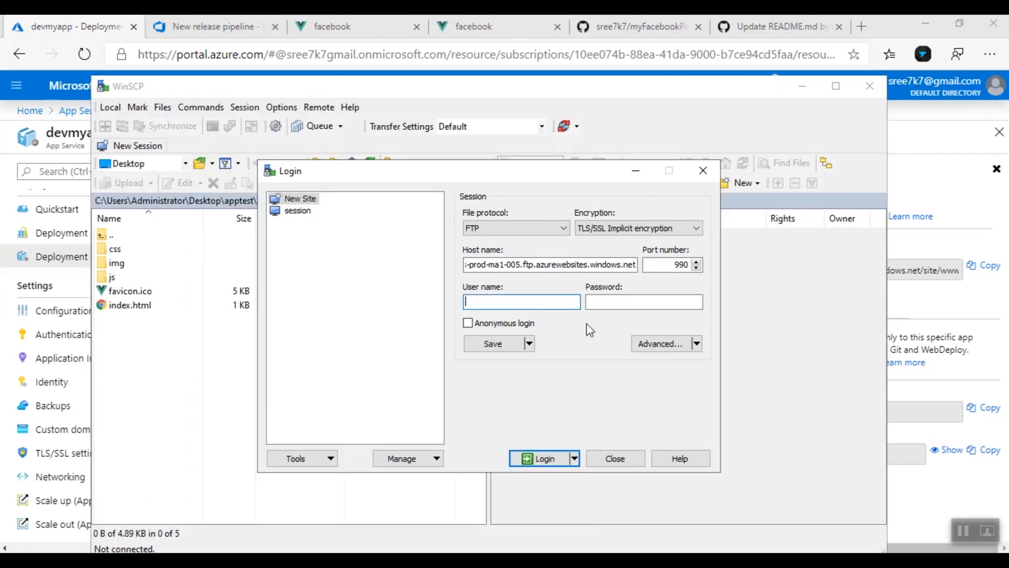
{"action": "left_click", "coordinate": [941, 393]}
{"action": "left_click", "coordinate": [995, 410]}
{"action": "key", "text": "alt+Tab"}
{"action": "key", "text": "ctrl+v"}
{"action": "left_click", "coordinate": [991, 450]}
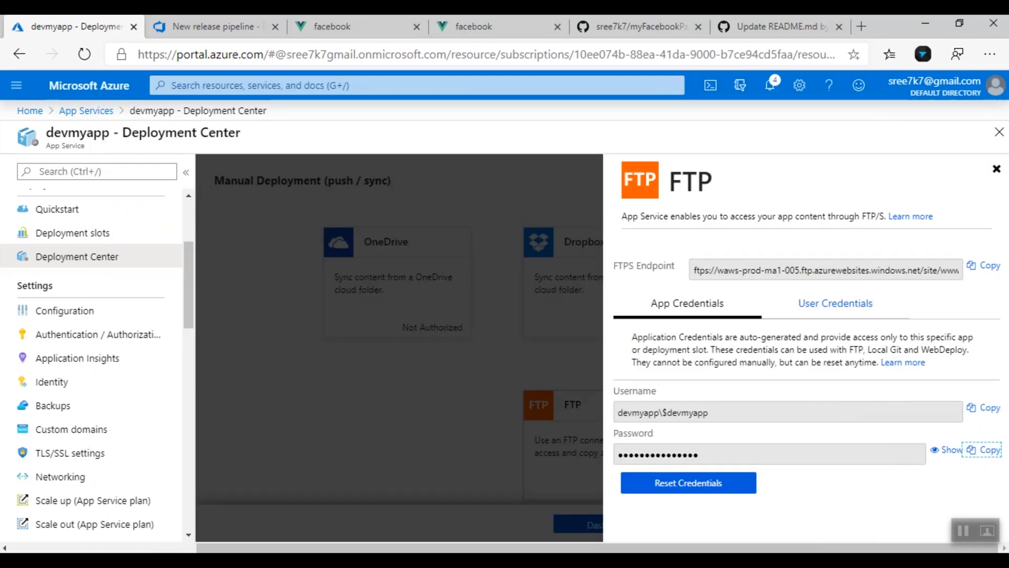
{"action": "key", "text": "alt+Tab"}
{"action": "left_click", "coordinate": [651, 301]}
{"action": "key", "text": "ctrl+v"}
{"action": "left_click", "coordinate": [541, 458]}
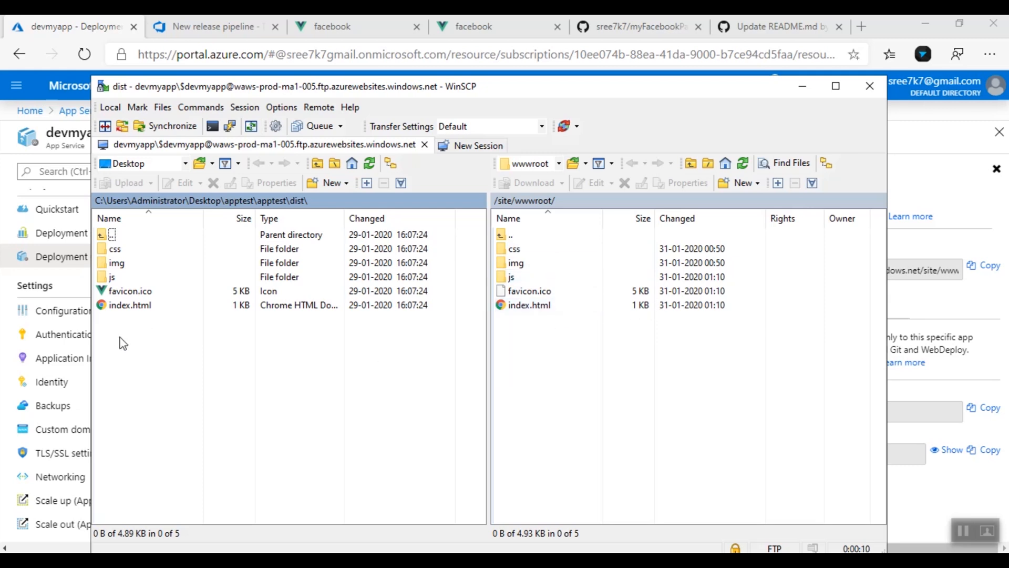
Open Desktop > myFacebookPage > dist in WinSCP's local pane, then return to the Azure portal
{"action": "left_click", "coordinate": [219, 201]}
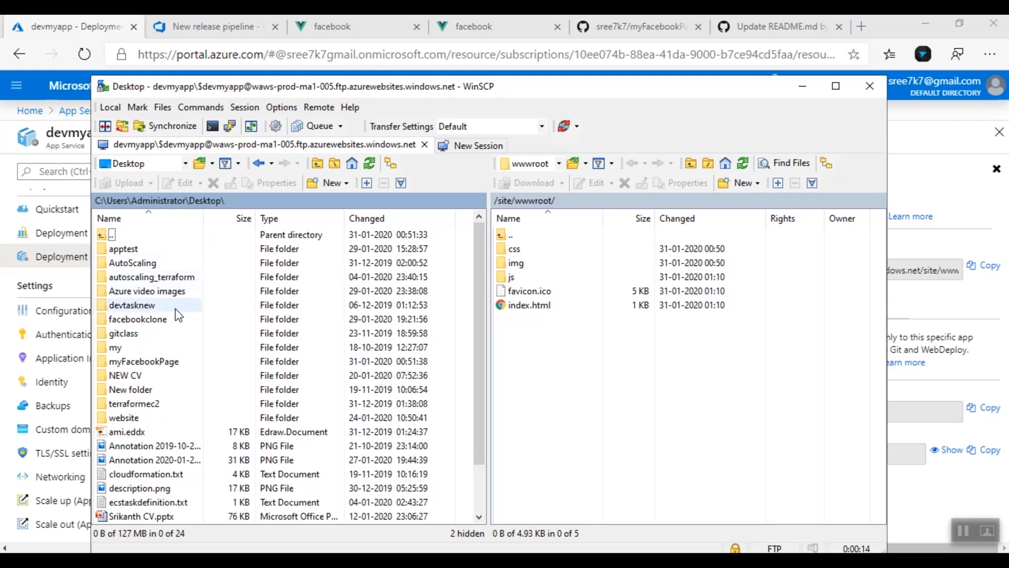
{"action": "double_click", "coordinate": [162, 361]}
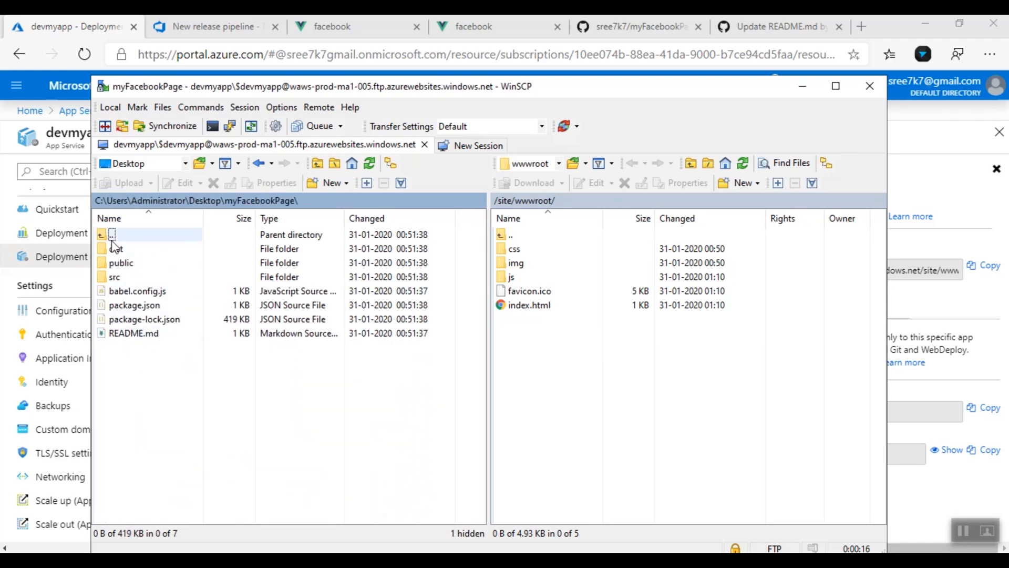
{"action": "double_click", "coordinate": [120, 252]}
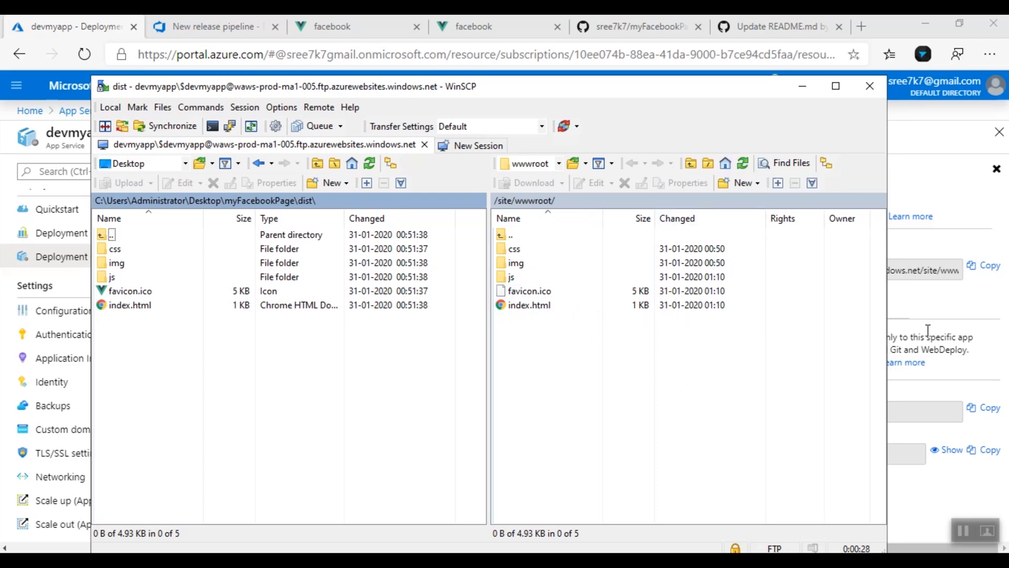
{"action": "left_click", "coordinate": [983, 213]}
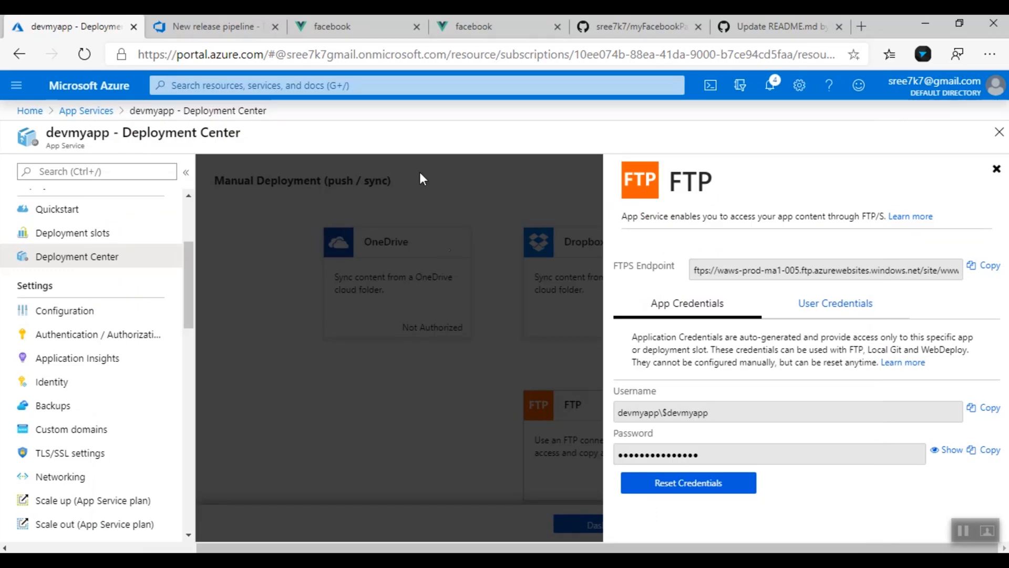
Compare the sign-up page on prodmyapp and devmyapp, selecting the devmyapp address
{"action": "left_click", "coordinate": [494, 26]}
{"action": "left_click", "coordinate": [351, 24]}
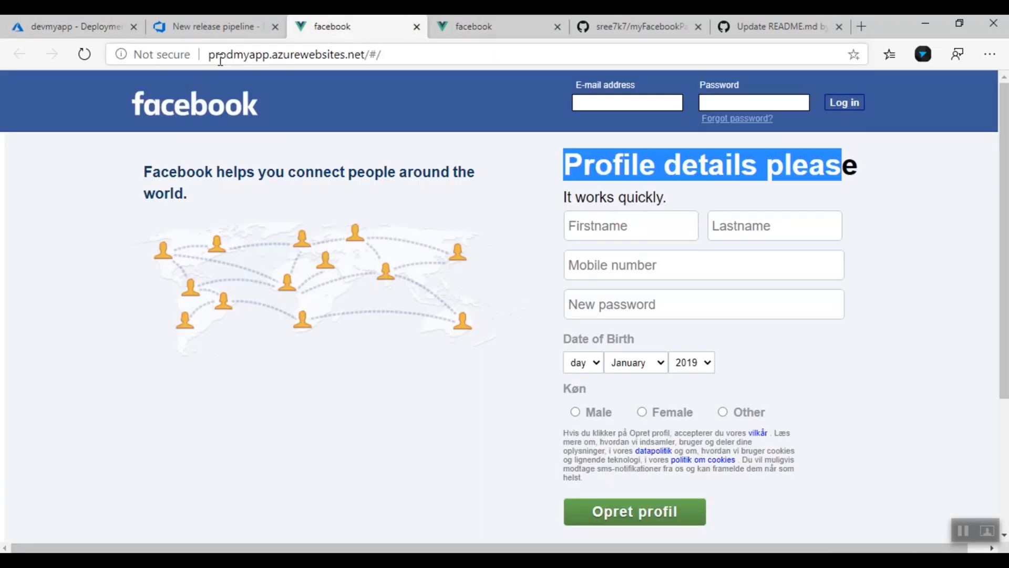
{"action": "left_click", "coordinate": [468, 20]}
{"action": "left_click_drag", "start_coordinate": [208, 54], "coordinate": [378, 58]}
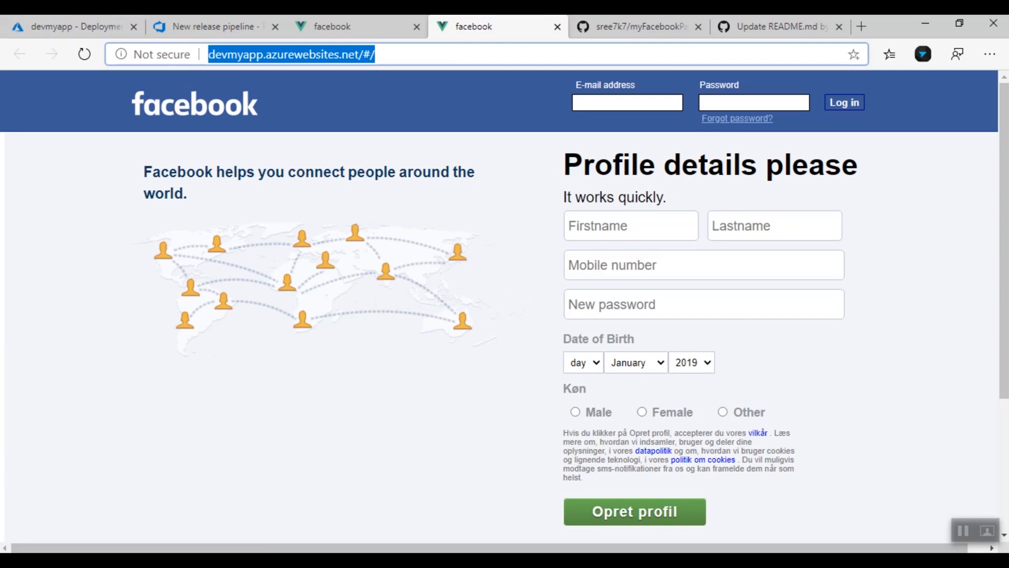
{"action": "left_click", "coordinate": [730, 562]}
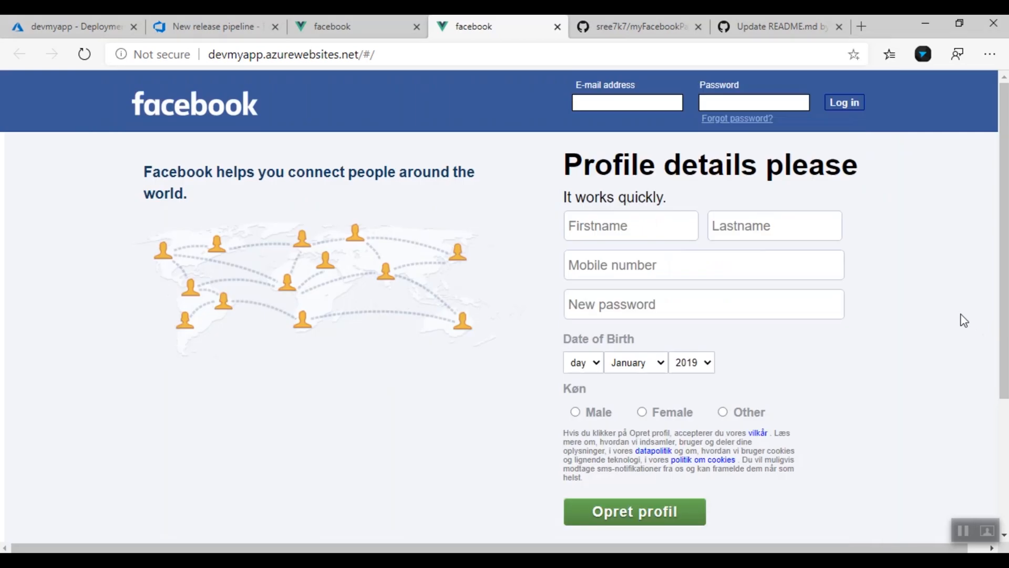
{"action": "left_click", "coordinate": [966, 319]}
{"action": "key", "text": "super"}
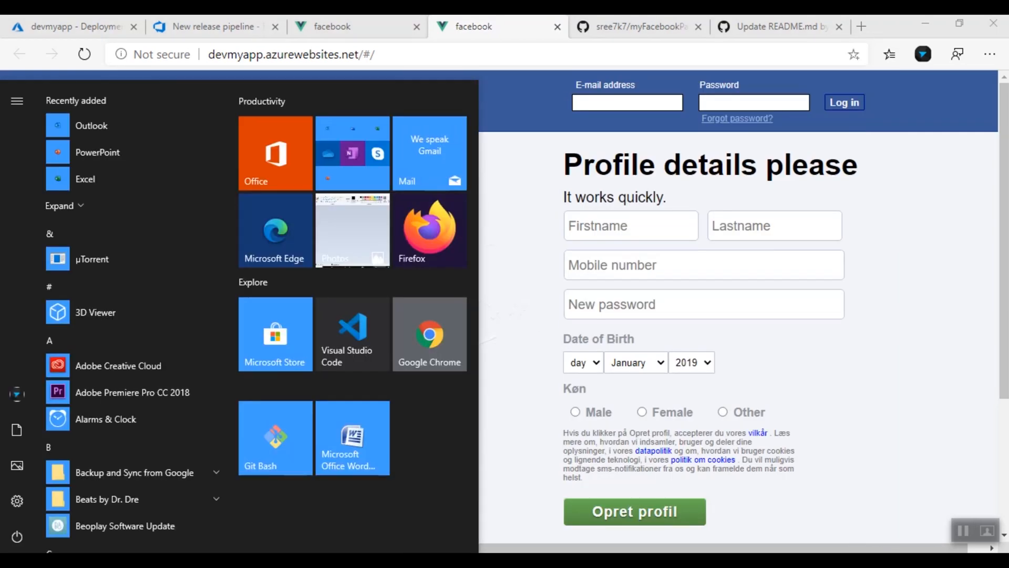
In Git Bash, go up a folder, create an examplevueapp folder and move into it
{"action": "key", "text": "alt+Tab"}
{"action": "type", "text": "cd .."}
{"action": "key", "text": "Return"}
{"action": "type", "text": "cd .."}
{"action": "key", "text": "Return"}
{"action": "type", "text": "cd .."}
{"action": "key", "text": "Return"}
{"action": "type", "text": "mkdir examp"}
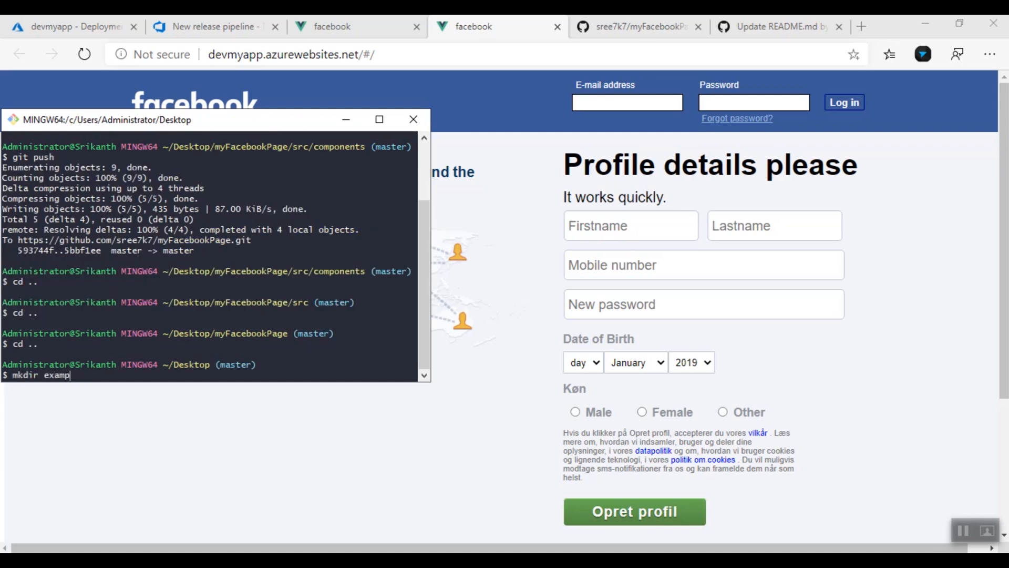
{"action": "type", "text": "levueapp"}
{"action": "key", "text": "Return"}
{"action": "type", "text": "cd exa"}
{"action": "key", "text": "Tab"}
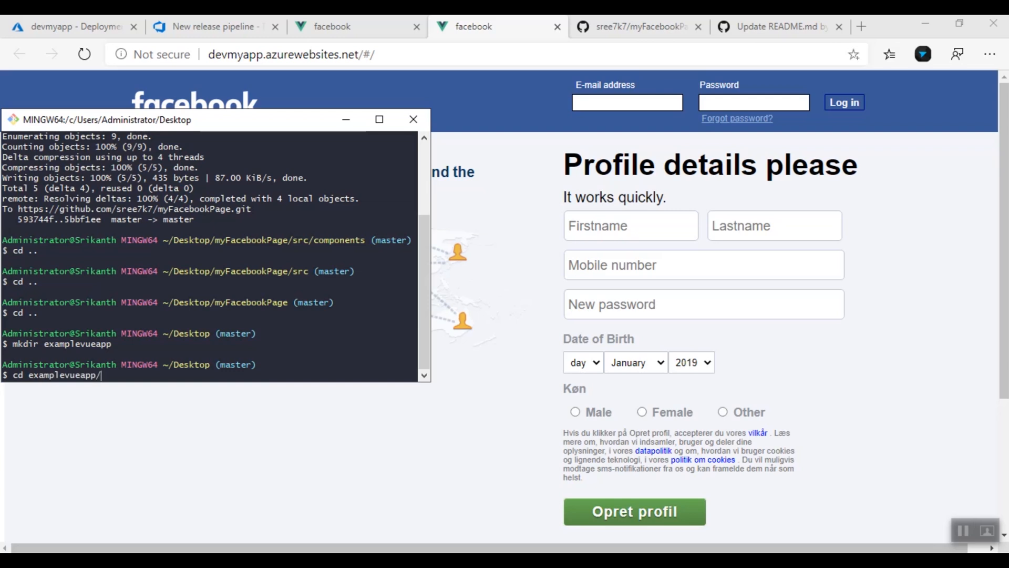
{"action": "key", "text": "Return"}
Scaffold the Vue app exampleapp with vue create using the standardbenpresent preset
{"action": "type", "text": "vue"}
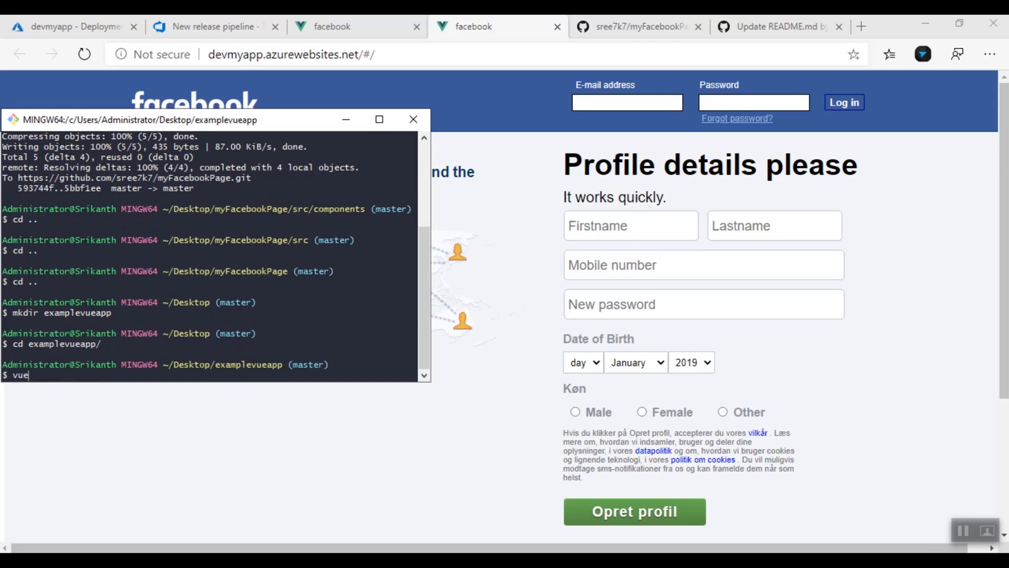
{"action": "type", "text": " create exampleapp"}
{"action": "key", "text": "Return"}
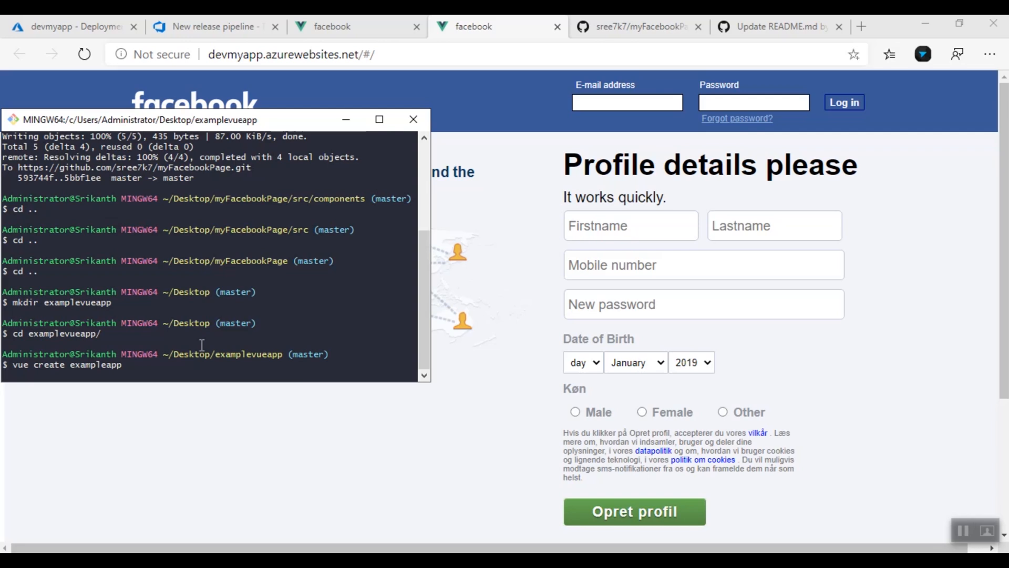
{"action": "key", "text": "Return"}
{"action": "key", "text": "Return"}
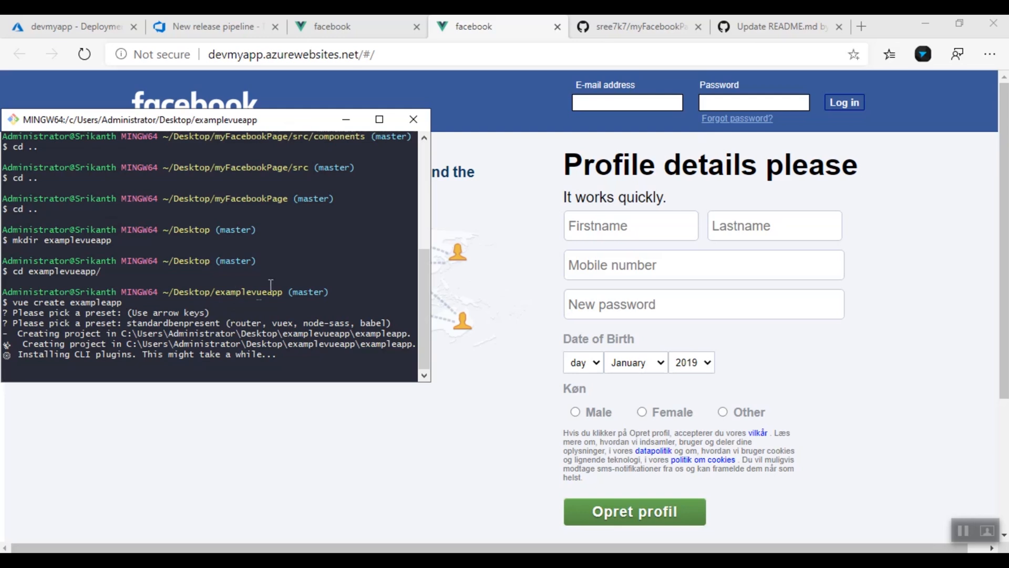
Go from the merged pull request page in Edge to the GitHub account profile
{"action": "left_click", "coordinate": [861, 26]}
{"action": "left_click", "coordinate": [676, 25]}
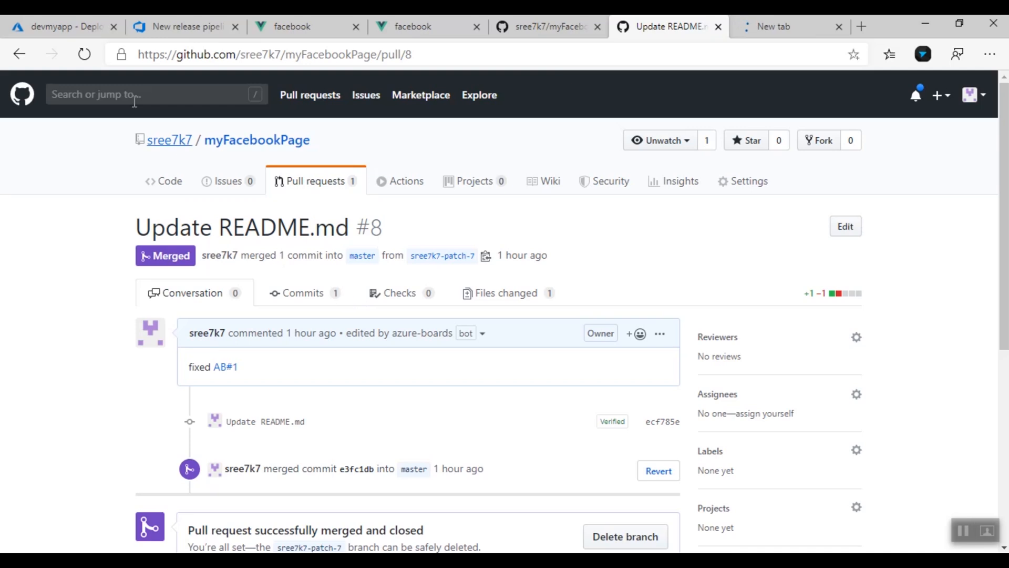
{"action": "left_click", "coordinate": [174, 147]}
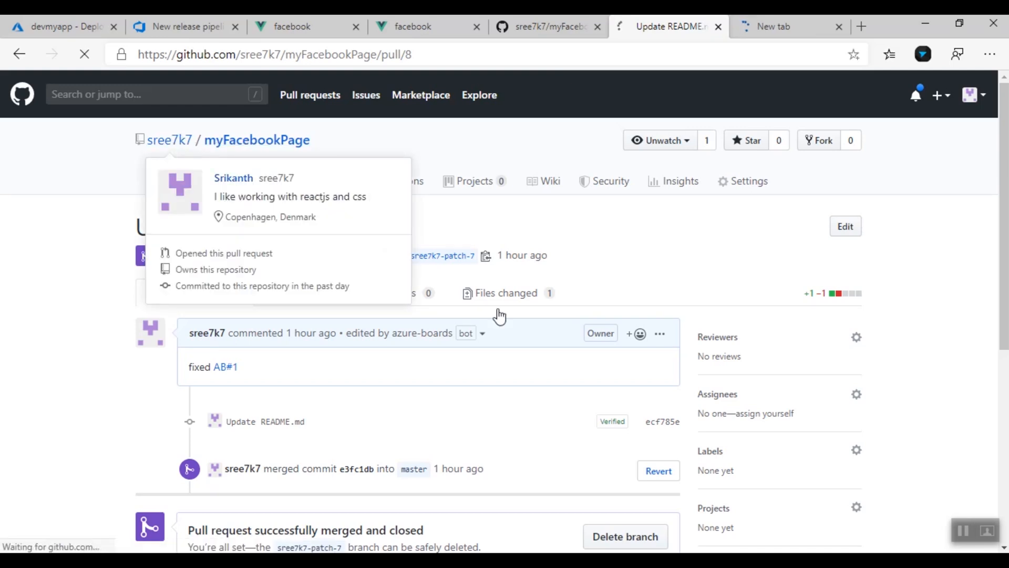
Name a new GitHub repository examplevueapp with Azure Boards access ticked, then open a Marketplace tab
{"action": "left_click", "coordinate": [939, 205]}
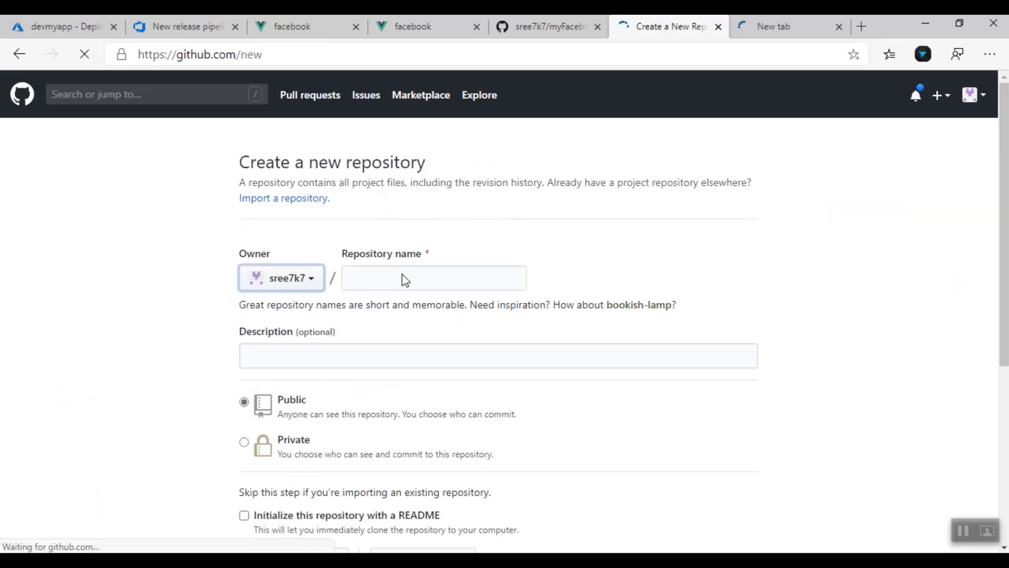
{"action": "type", "text": "ex"}
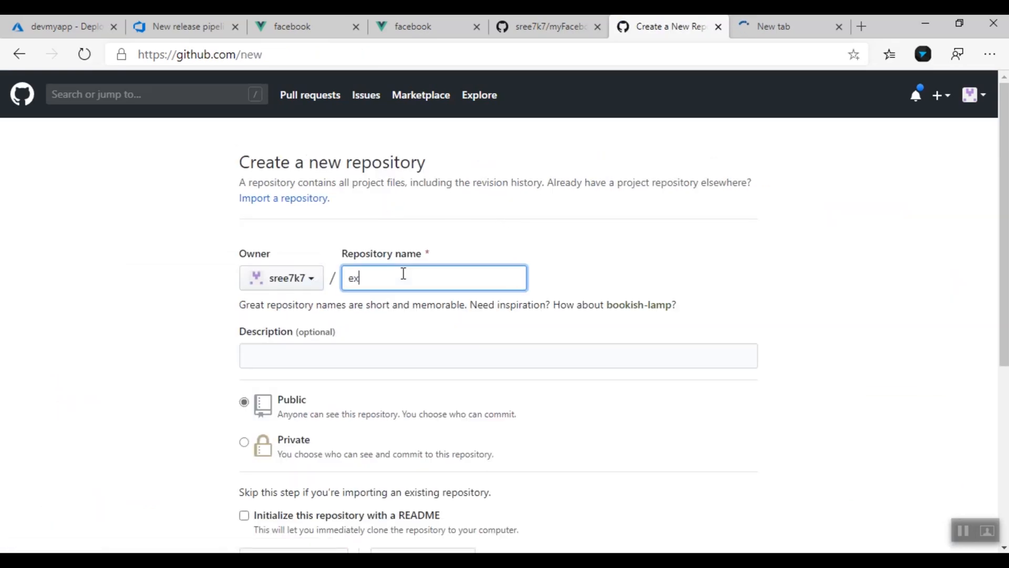
{"action": "type", "text": "amplevueapp"}
{"action": "scroll", "coordinate": [402, 413], "scroll_direction": "down", "scroll_amount": 4}
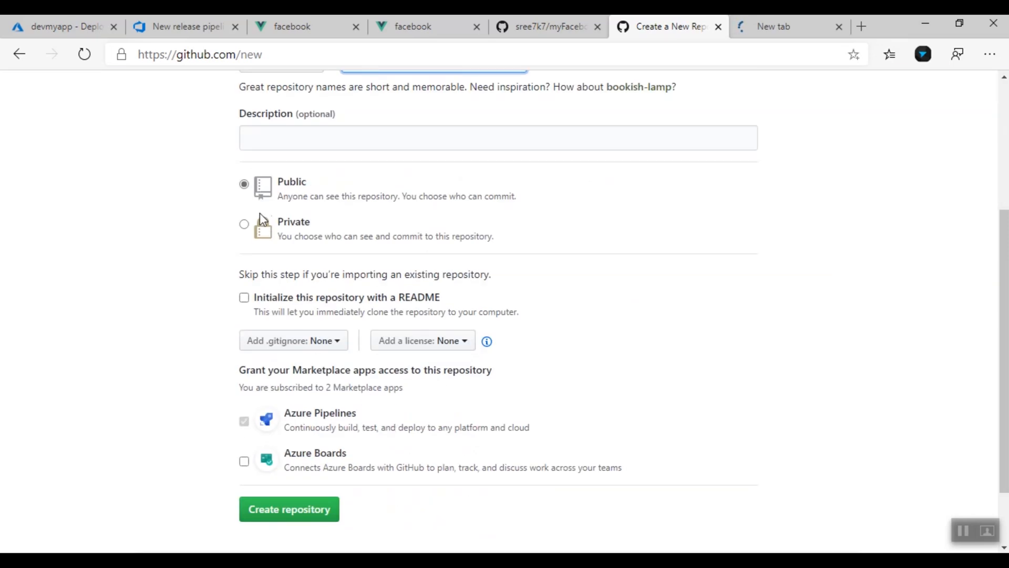
{"action": "left_click", "coordinate": [244, 461]}
{"action": "left_click", "coordinate": [304, 512]}
{"action": "scroll", "coordinate": [334, 386], "scroll_direction": "down", "scroll_amount": 2}
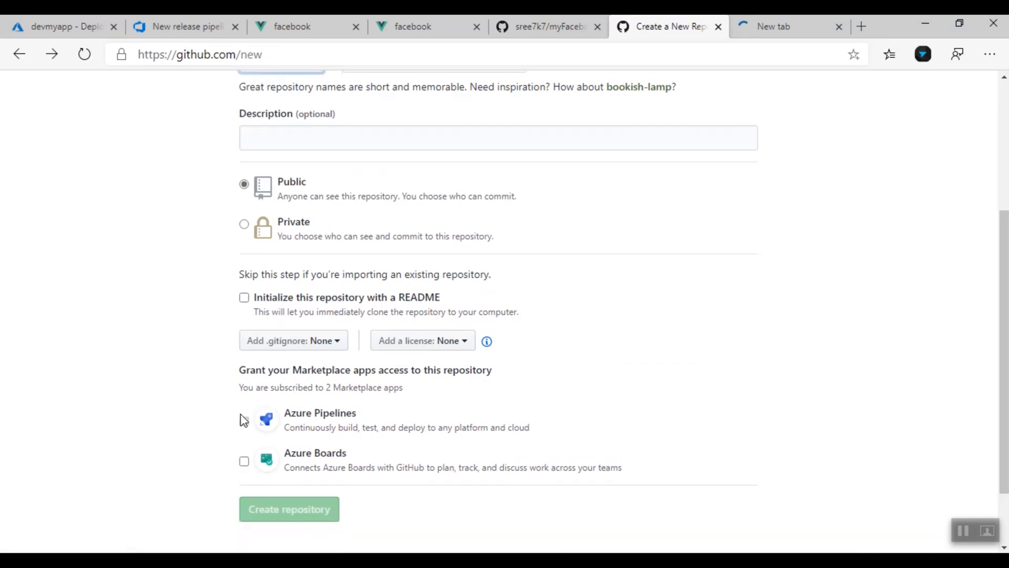
{"action": "left_click", "coordinate": [245, 390]}
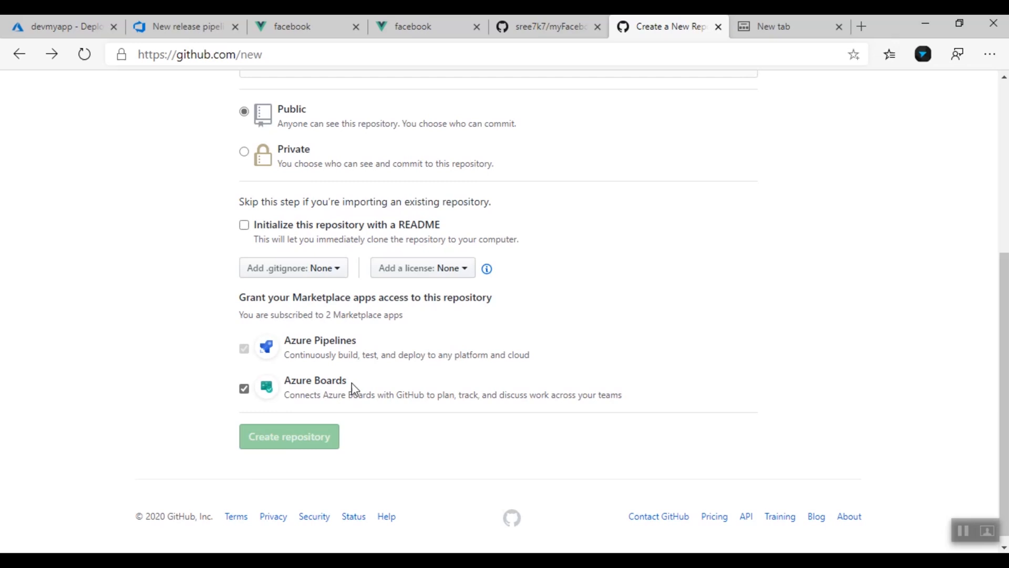
{"action": "left_click", "coordinate": [775, 27]}
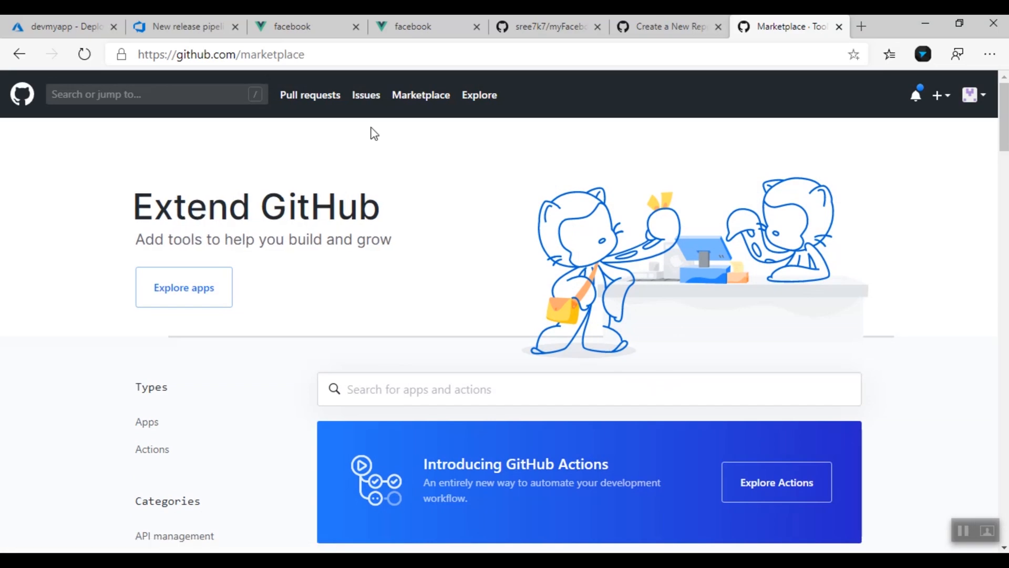
Search the GitHub Marketplace for 'azure'
{"action": "scroll", "coordinate": [440, 305], "scroll_direction": "down", "scroll_amount": 1}
{"action": "left_click", "coordinate": [438, 310]}
{"action": "type", "text": "azure"}
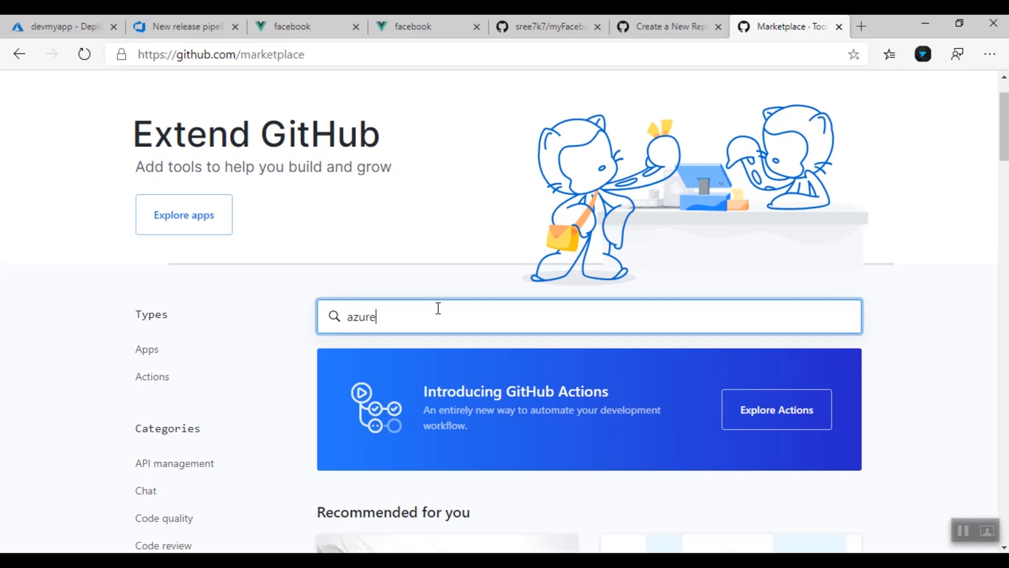
{"action": "key", "text": "Return"}
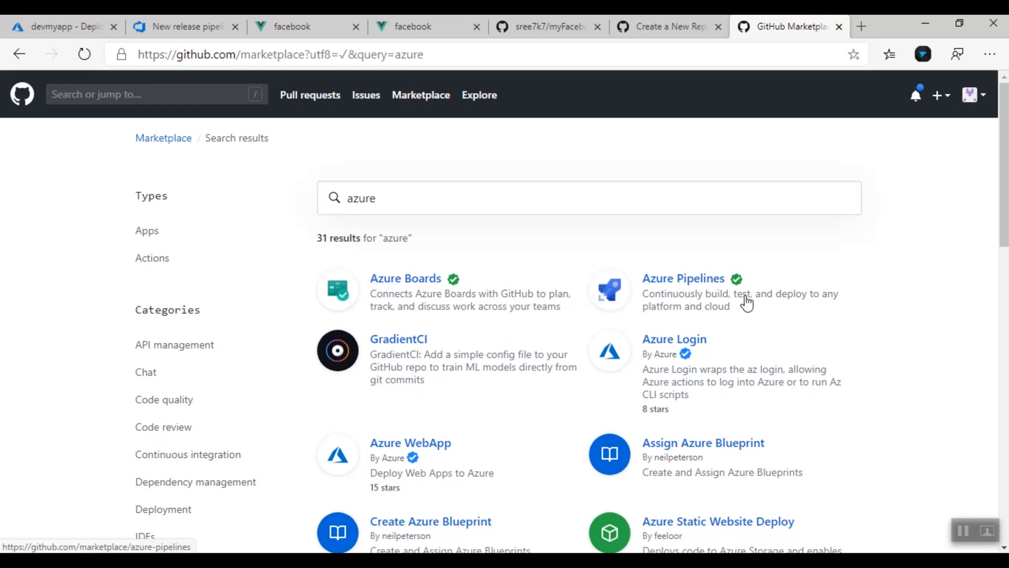
Return to the new-repository tab and create the examplevueapp repository
{"action": "left_click", "coordinate": [626, 21]}
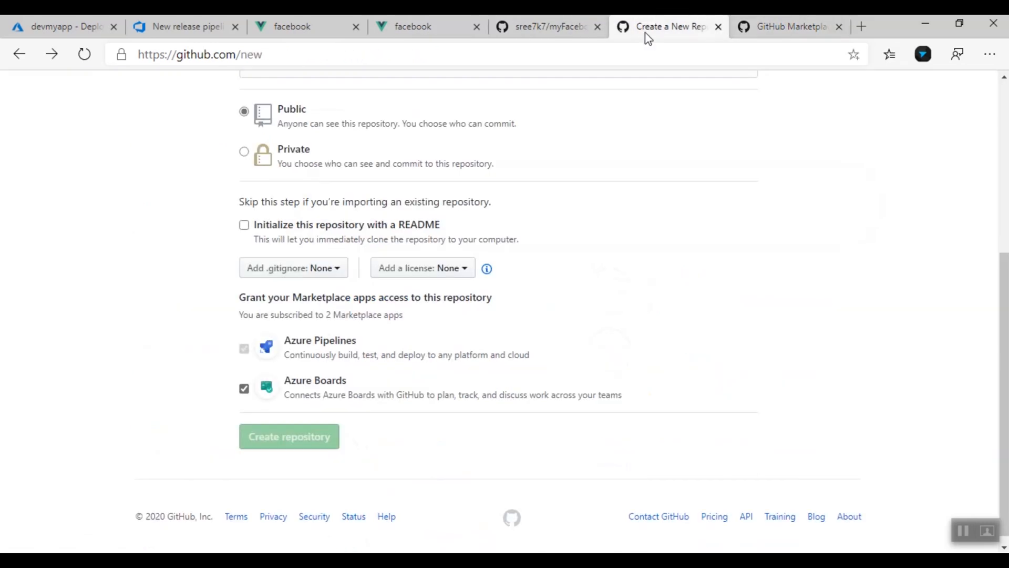
{"action": "scroll", "coordinate": [544, 441], "scroll_direction": "up", "scroll_amount": 5}
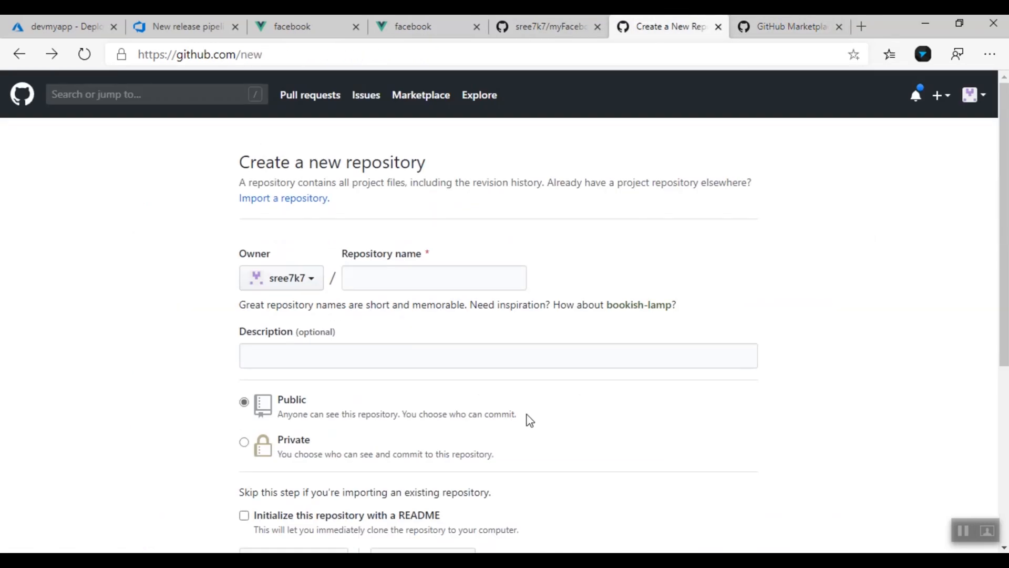
{"action": "scroll", "coordinate": [447, 428], "scroll_direction": "down", "scroll_amount": 5}
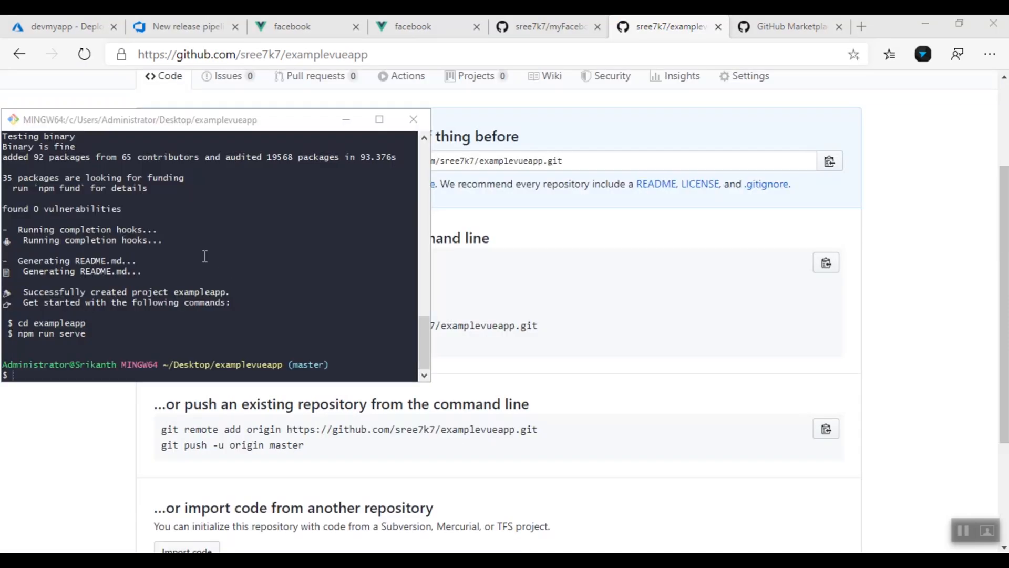
Enter the exampleapp project folder in Git Bash and list its files
{"action": "left_click", "coordinate": [204, 304]}
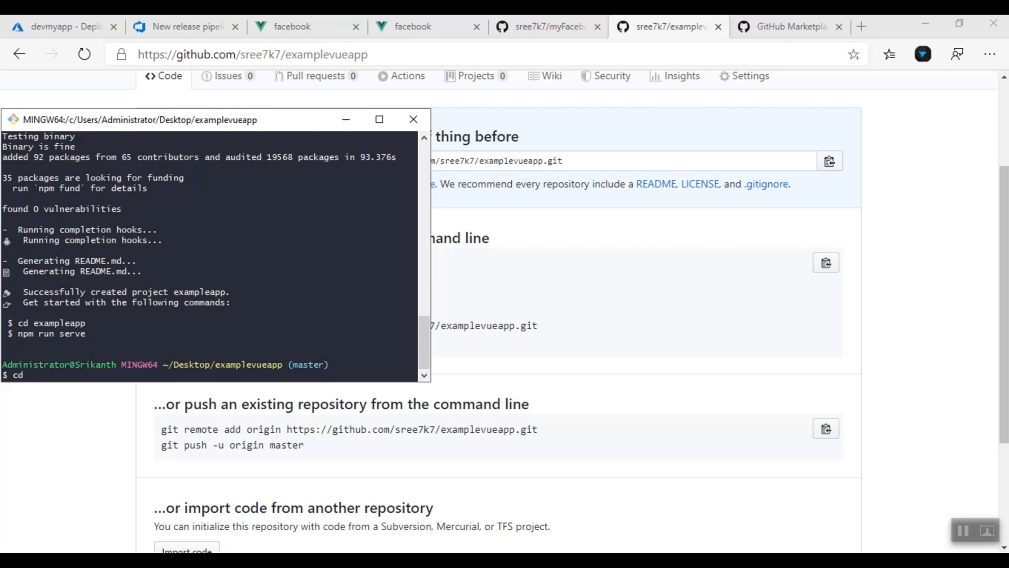
{"action": "type", "text": "cd ex"}
{"action": "key", "text": "Tab"}
{"action": "key", "text": "Return"}
{"action": "type", "text": "LS"}
{"action": "key", "text": "Return"}
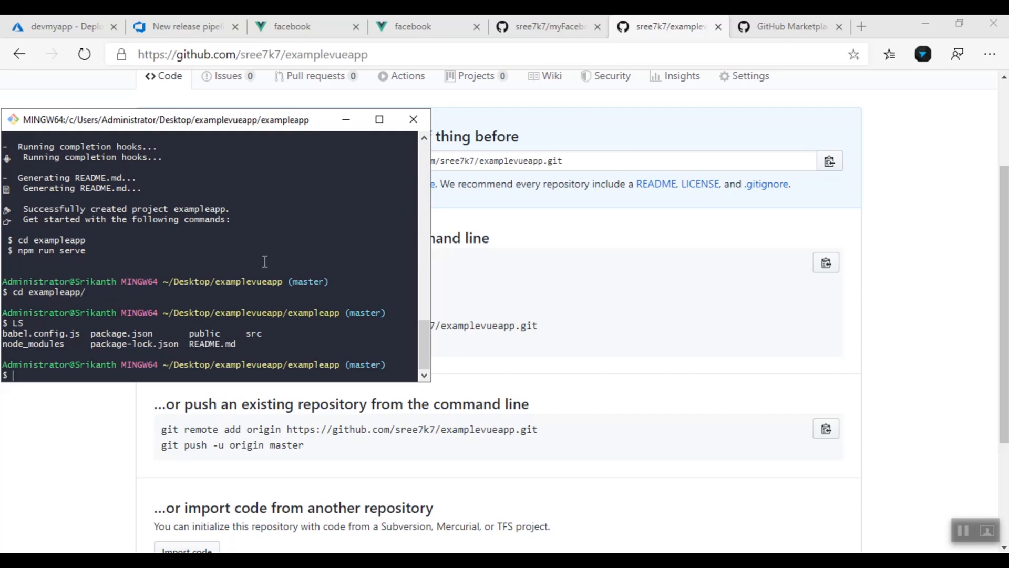
Run git init, add the copied examplevueapp clone URL as origin, and enter git push -u origin master
{"action": "left_click", "coordinate": [965, 531]}
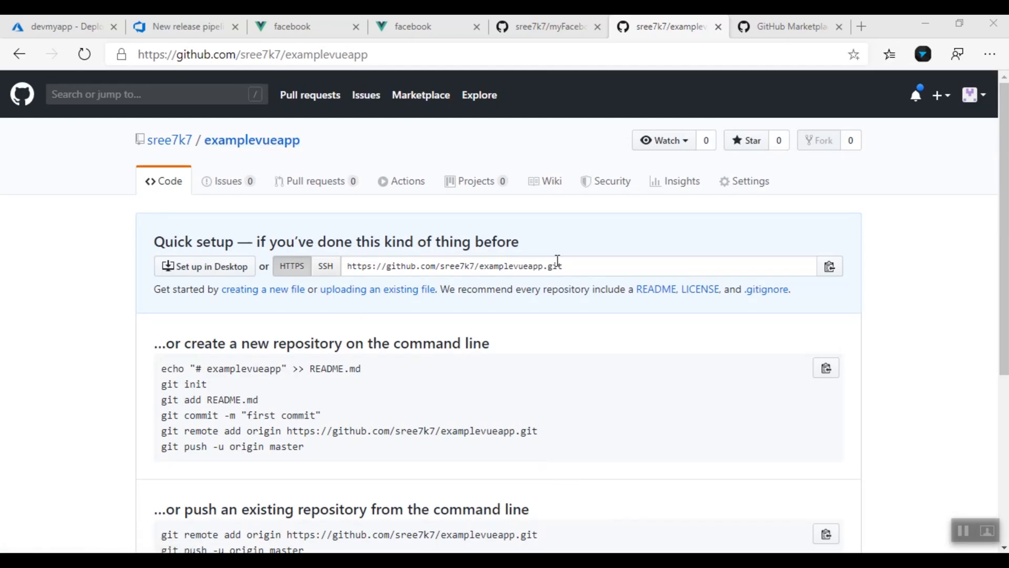
{"action": "left_click", "coordinate": [829, 268]}
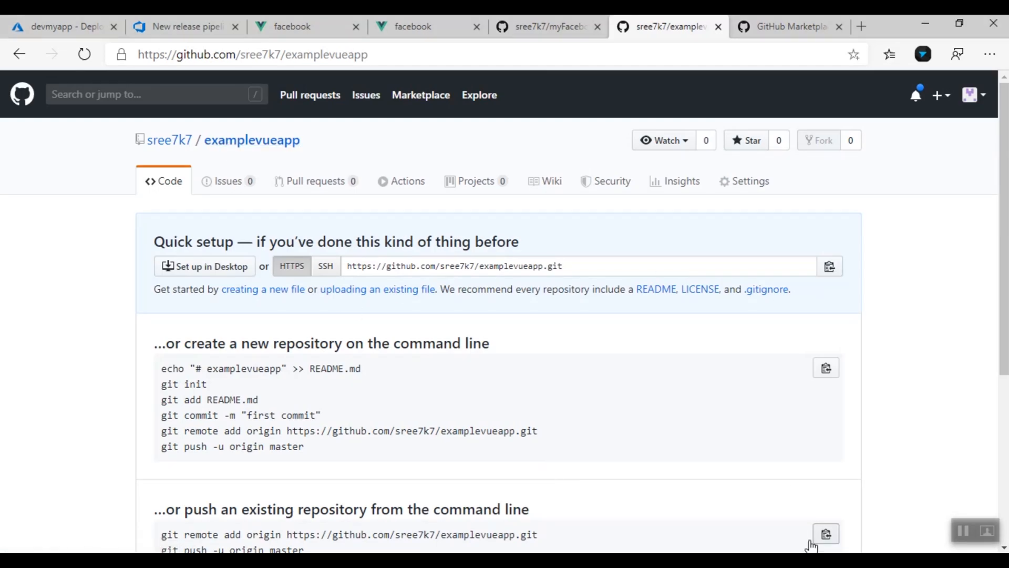
{"action": "key", "text": "alt+Tab"}
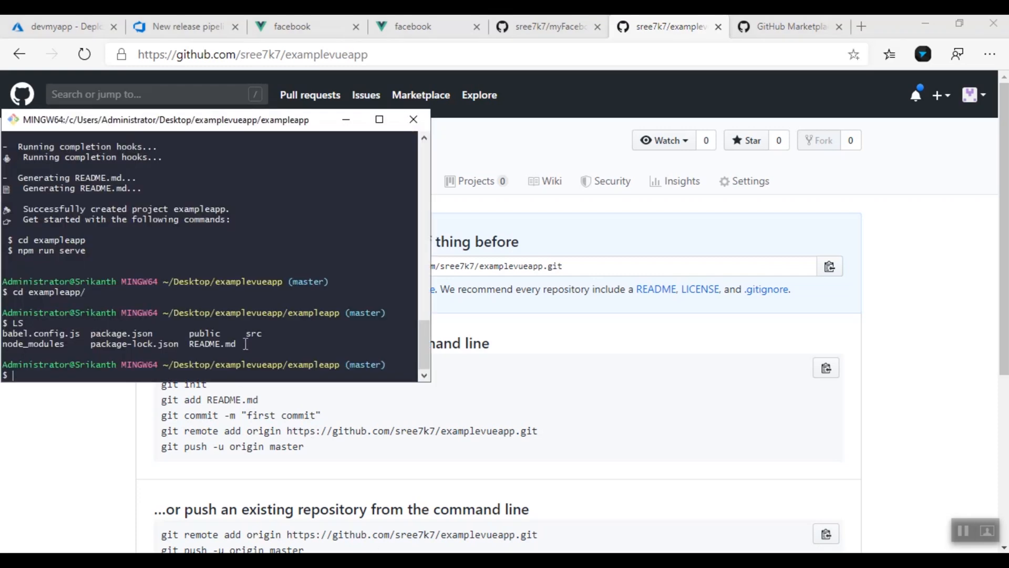
{"action": "type", "text": "git init"}
{"action": "key", "text": "Return"}
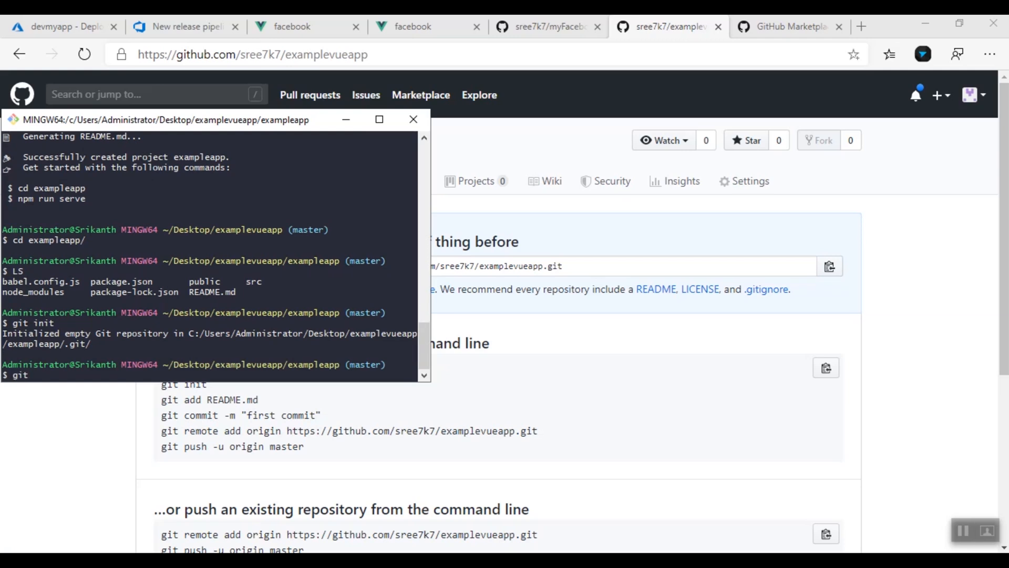
{"action": "type", "text": "d origin"}
{"action": "type", "text": "https://github.com/sree7k7/examplevueapp.git"}
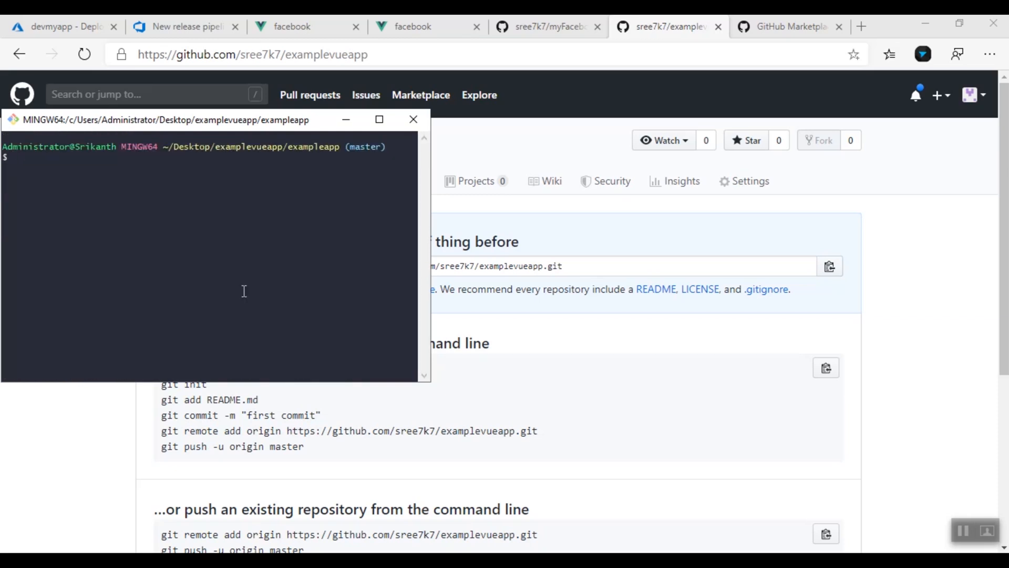
{"action": "type", "text": "git push -u origin master"}
Retry the push to origin master, then commit the project files as 'first commit'
{"action": "key", "text": "Return"}
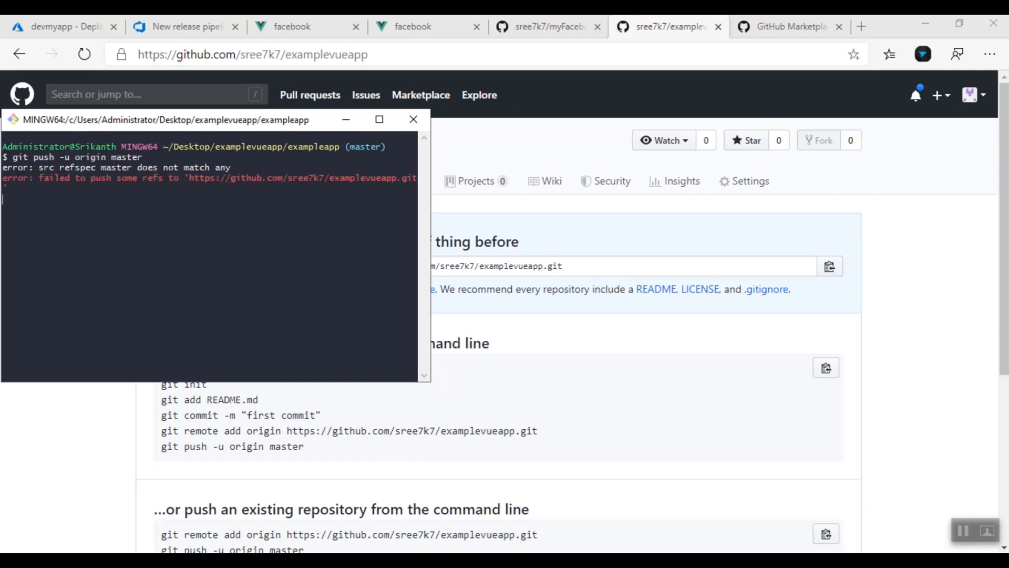
{"action": "type", "text": "git add"}
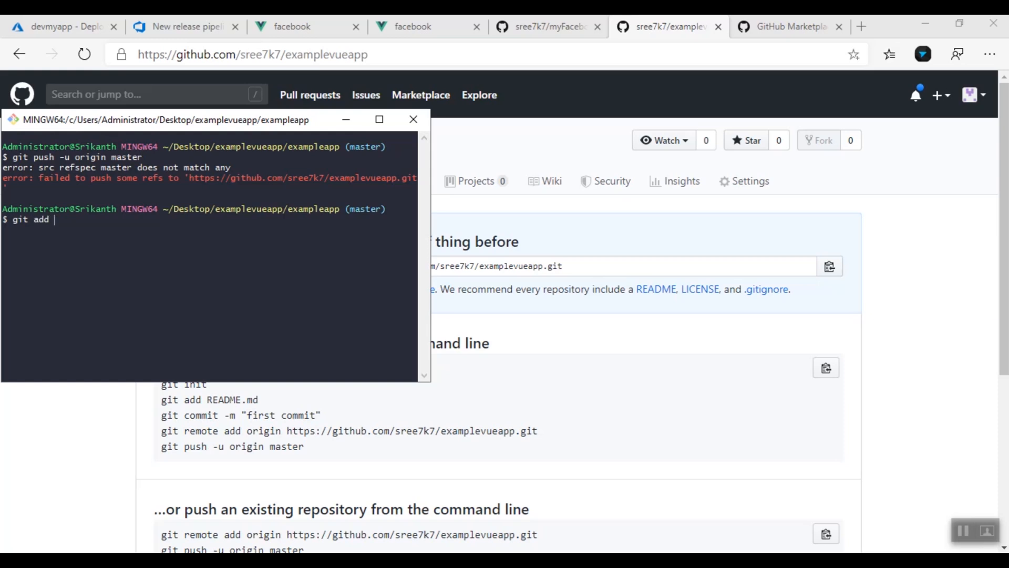
{"action": "type", "text": "git commit -m "}
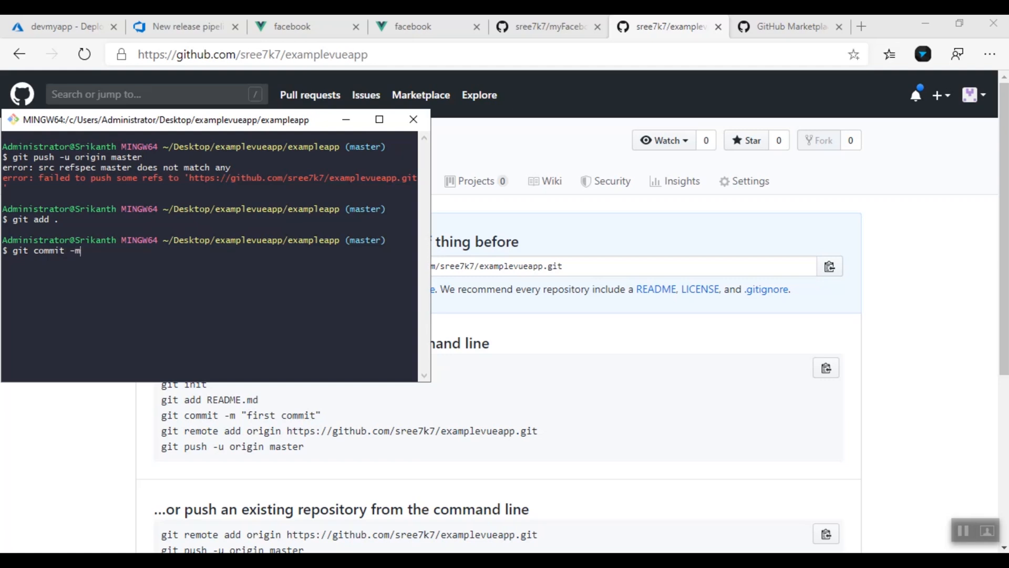
{"action": "type", "text": "\"\""}
{"action": "type", "text": "first comm"}
{"action": "type", "text": "it"}
{"action": "key", "text": "Return"}
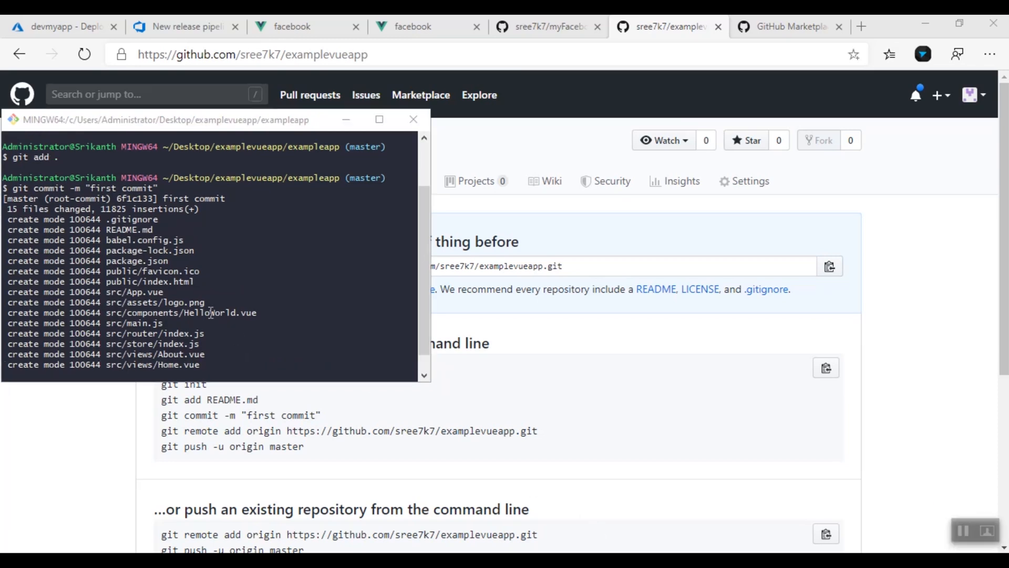
Clear the terminal and enter git push -u origin master again
{"action": "left_click", "coordinate": [56, 188]}
{"action": "left_click_drag", "start_coordinate": [12, 187], "coordinate": [163, 190]}
{"action": "left_click_drag", "start_coordinate": [91, 189], "coordinate": [133, 191]}
{"action": "left_click_drag", "start_coordinate": [226, 313], "coordinate": [229, 314]}
{"action": "scroll", "coordinate": [229, 315], "scroll_direction": "down", "scroll_amount": 1}
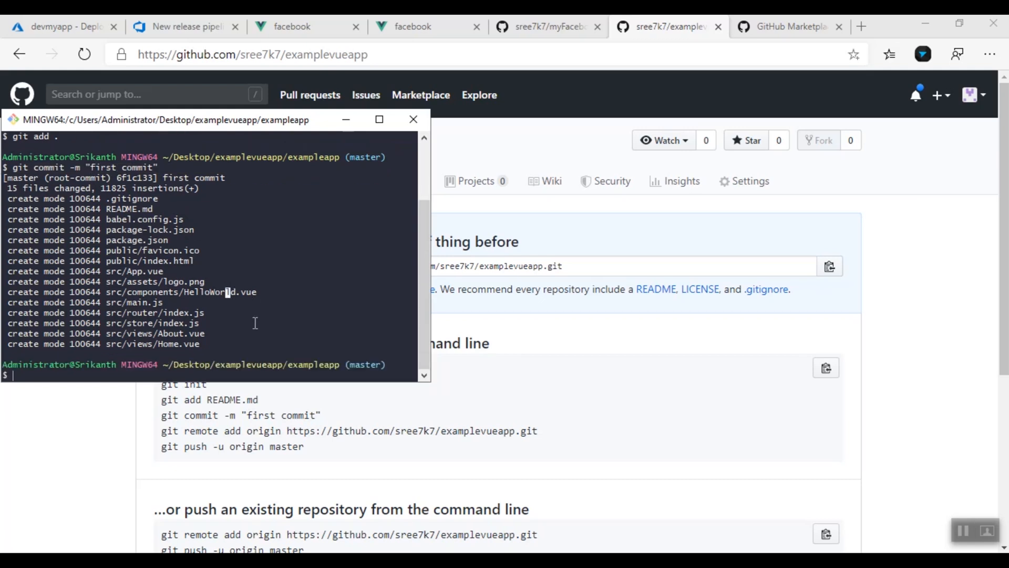
{"action": "key", "text": "Return"}
{"action": "type", "text": "clear"}
{"action": "key", "text": "Return"}
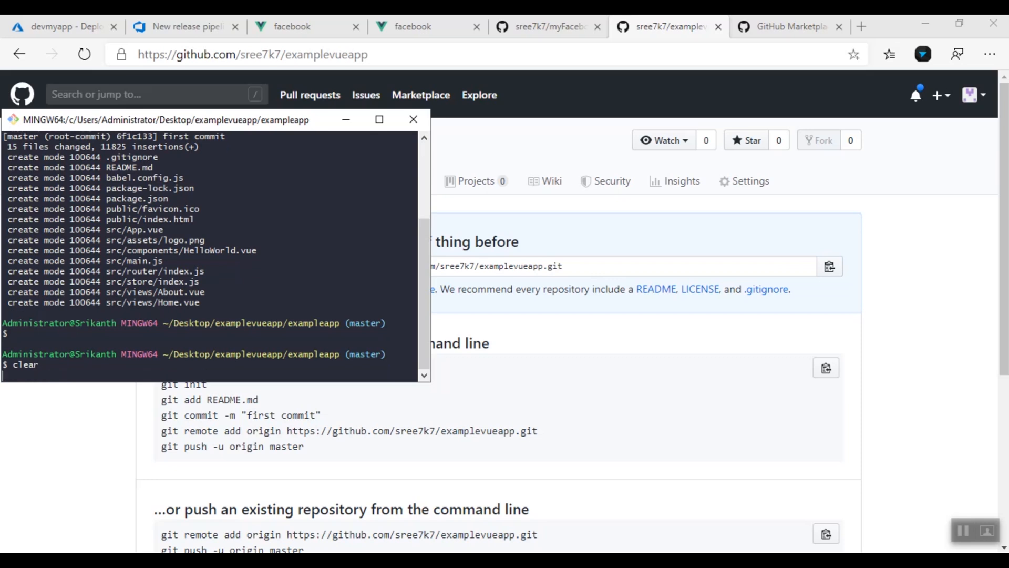
{"action": "type", "text": "git push "}
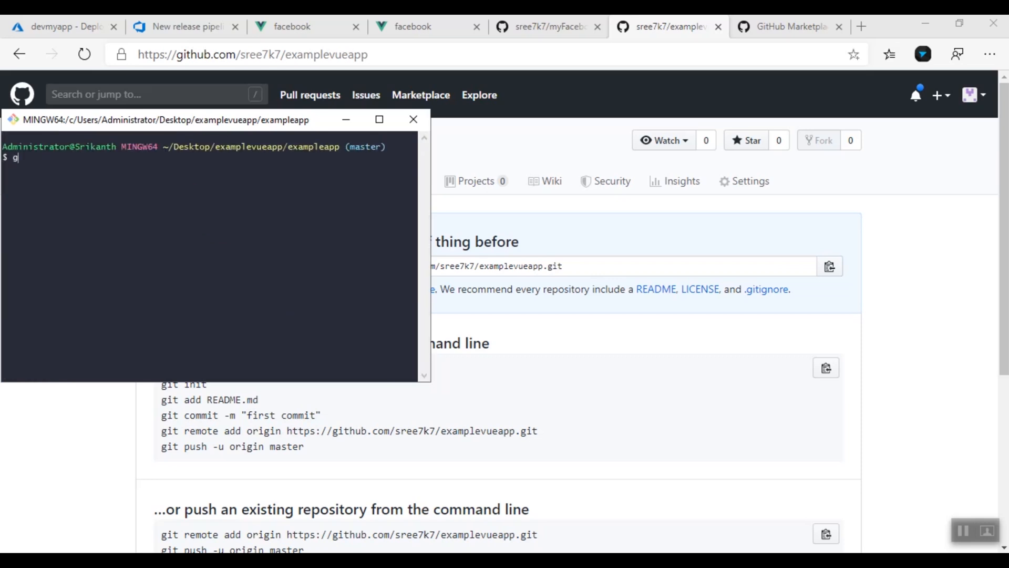
{"action": "type", "text": "-u origin master"}
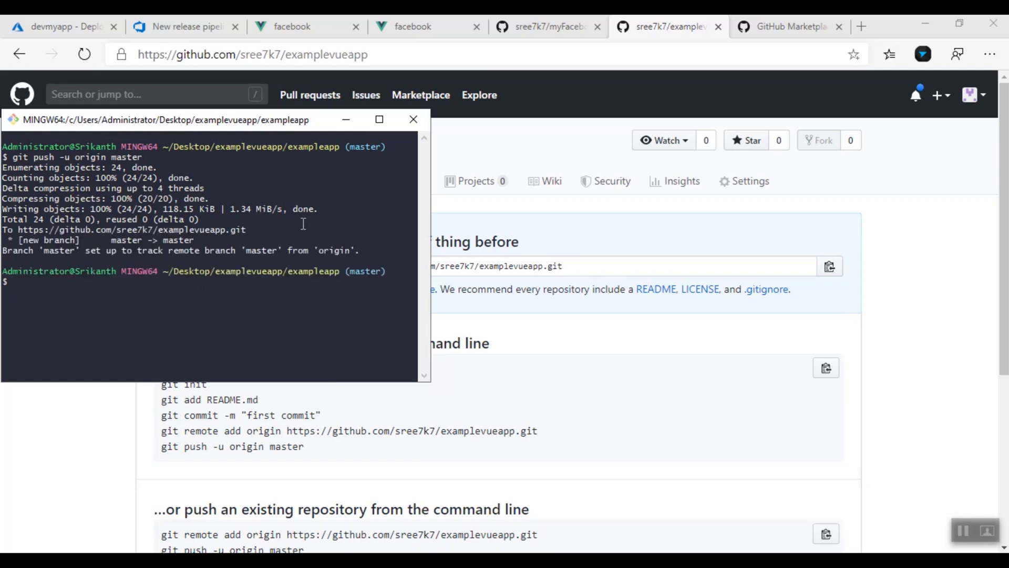
Reload the examplevueapp GitHub page and review the pushed exampleapp files, single master commit and README
{"action": "left_click", "coordinate": [679, 27]}
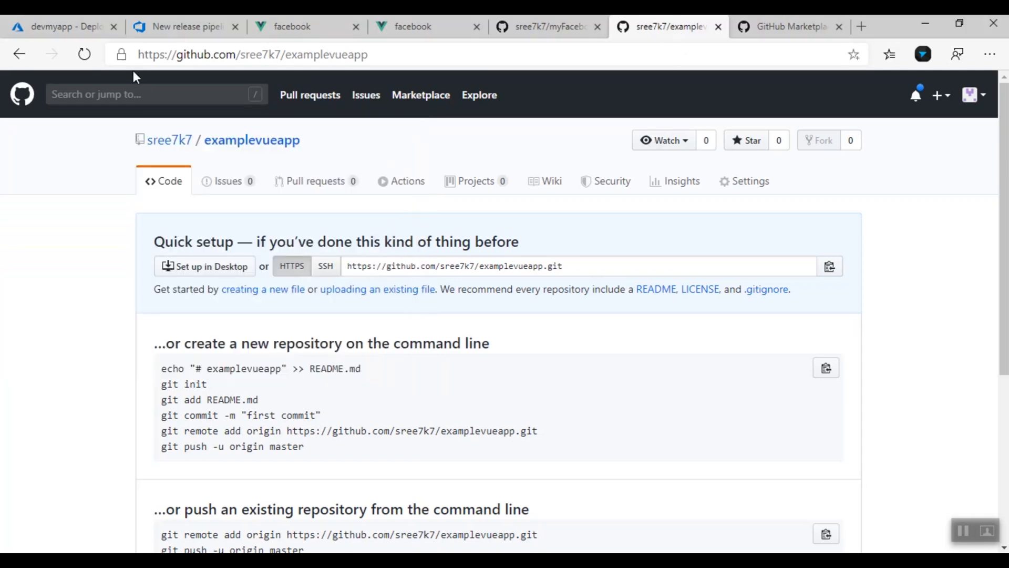
{"action": "left_click", "coordinate": [84, 55]}
{"action": "scroll", "coordinate": [221, 418], "scroll_direction": "down", "scroll_amount": 1}
{"action": "scroll", "coordinate": [219, 415], "scroll_direction": "down", "scroll_amount": 3}
{"action": "scroll", "coordinate": [218, 411], "scroll_direction": "up", "scroll_amount": 4}
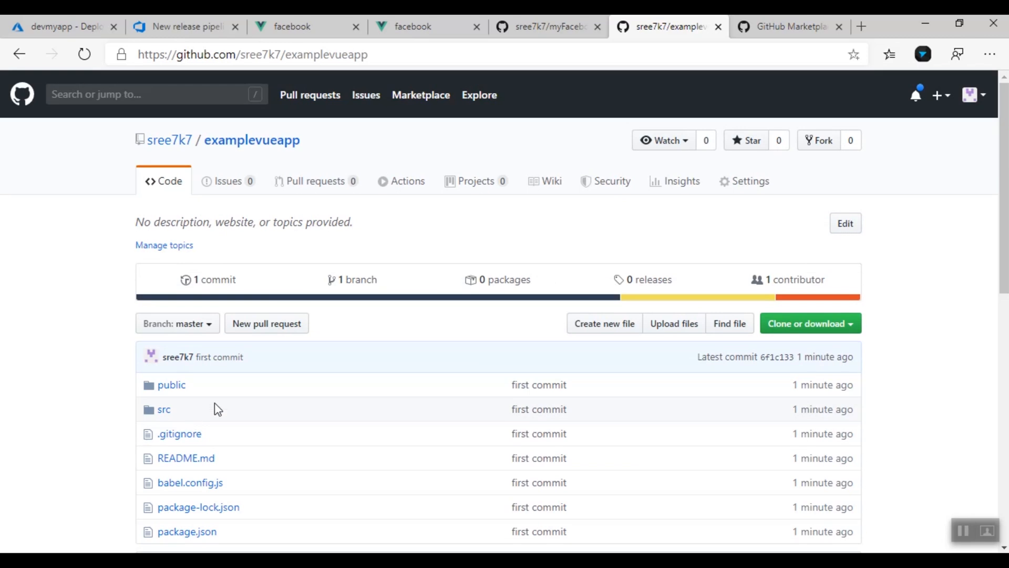
{"action": "scroll", "coordinate": [680, 436], "scroll_direction": "down", "scroll_amount": 2}
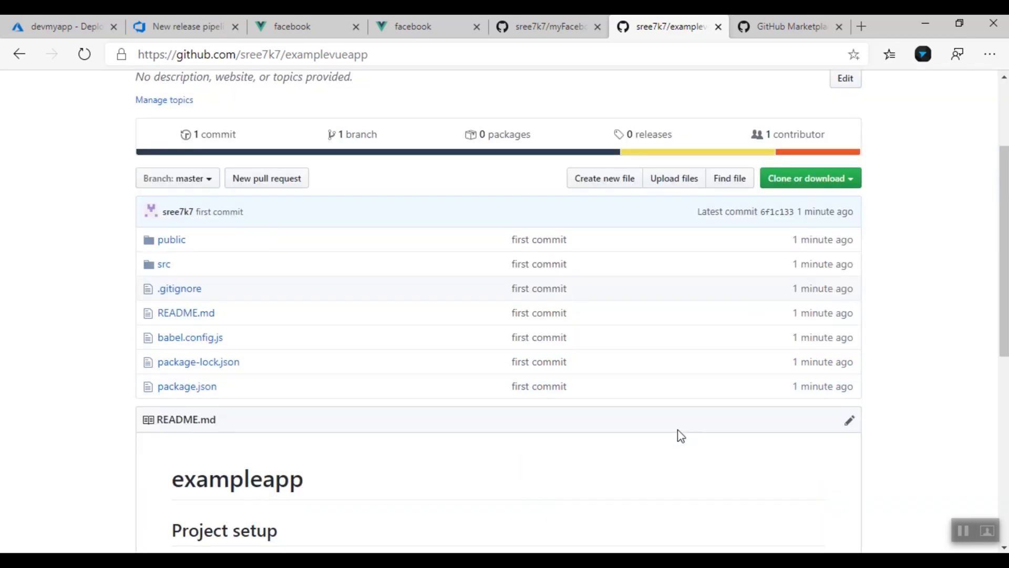
{"action": "scroll", "coordinate": [681, 435], "scroll_direction": "up", "scroll_amount": 2}
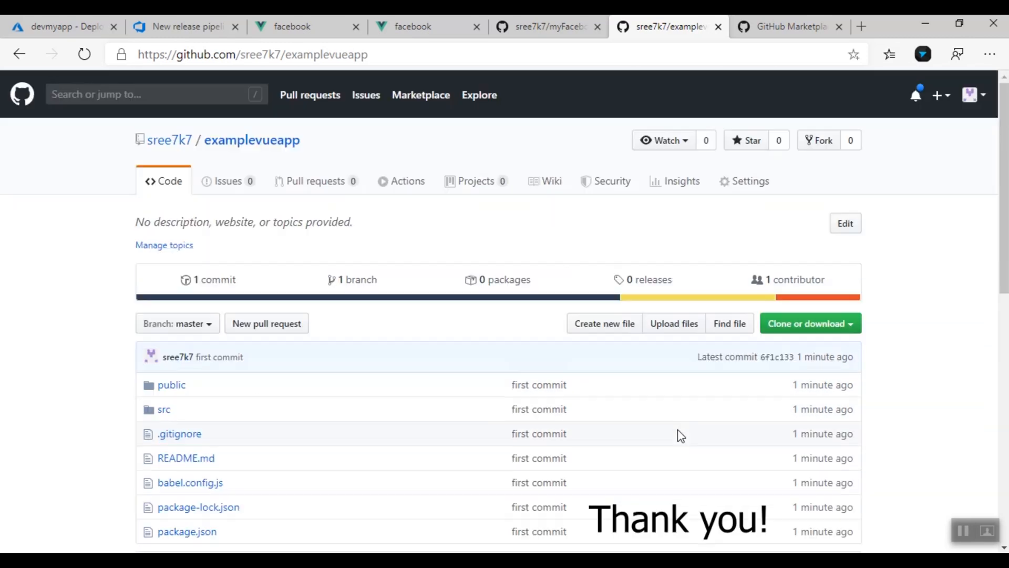